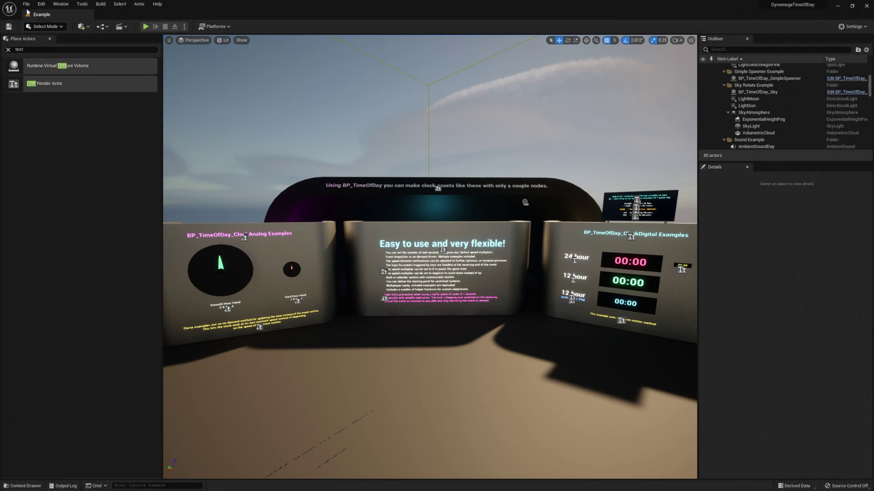
Open the New Level dialog from the File menu.
click(26, 4)
click(44, 22)
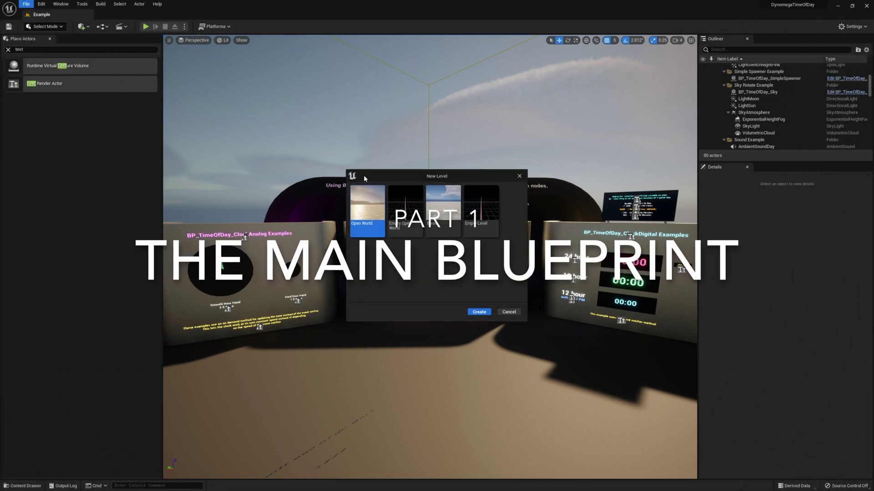
Create a new level from the Basic template and pull the view back.
click(443, 209)
click(471, 312)
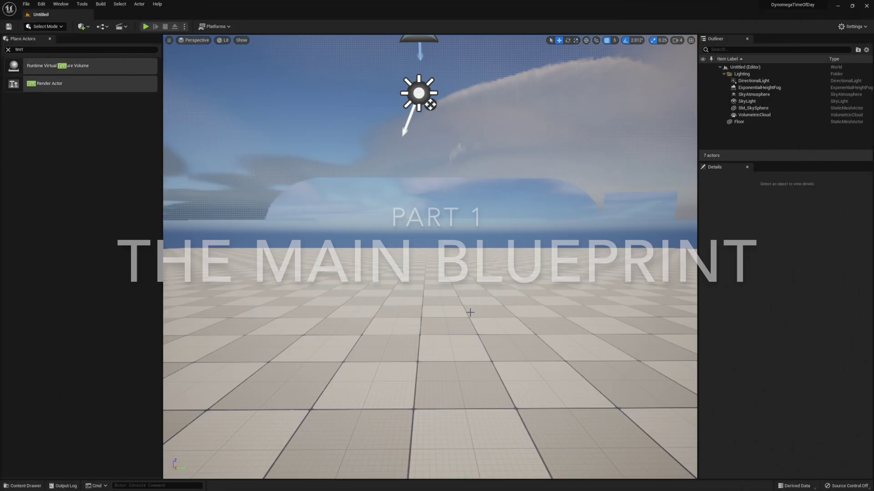
right_drag(454, 299, 314, 315)
Drag BP_TimeOfDay from DynomegaTimeOfDay/Blueprints into the level and expand its Days in Months entries.
click(23, 486)
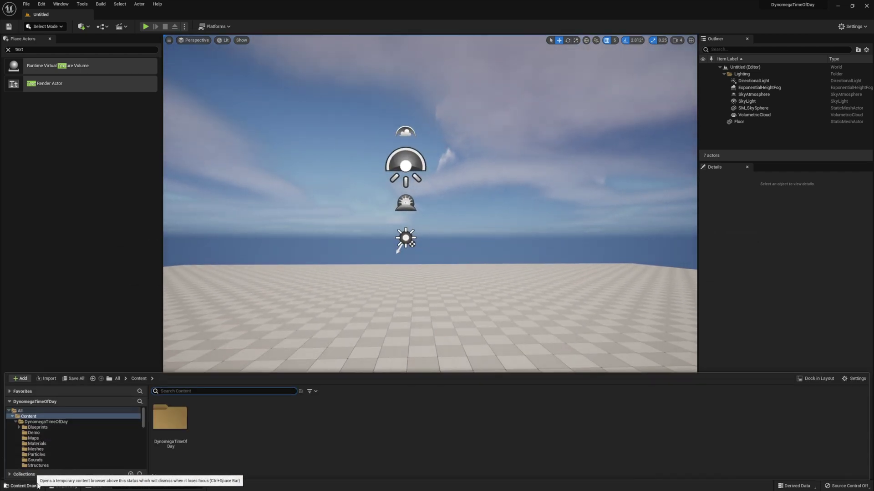
click(45, 422)
click(37, 428)
click(212, 426)
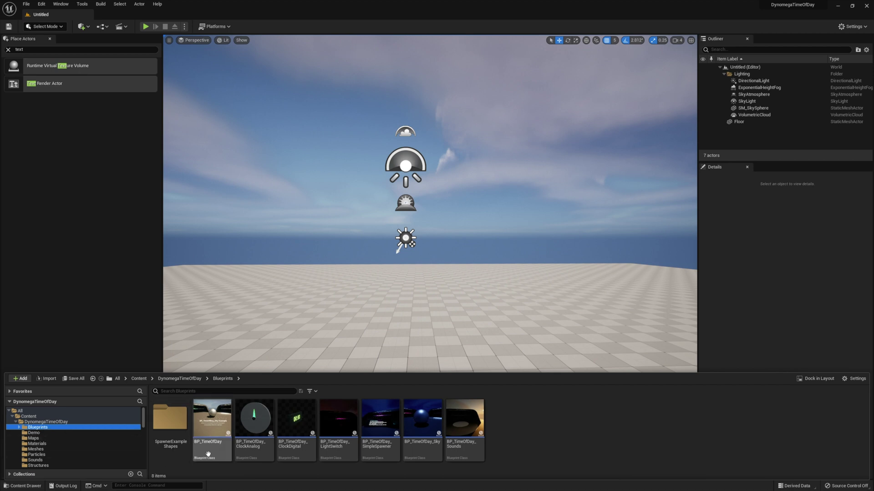
drag(341, 342, 408, 272)
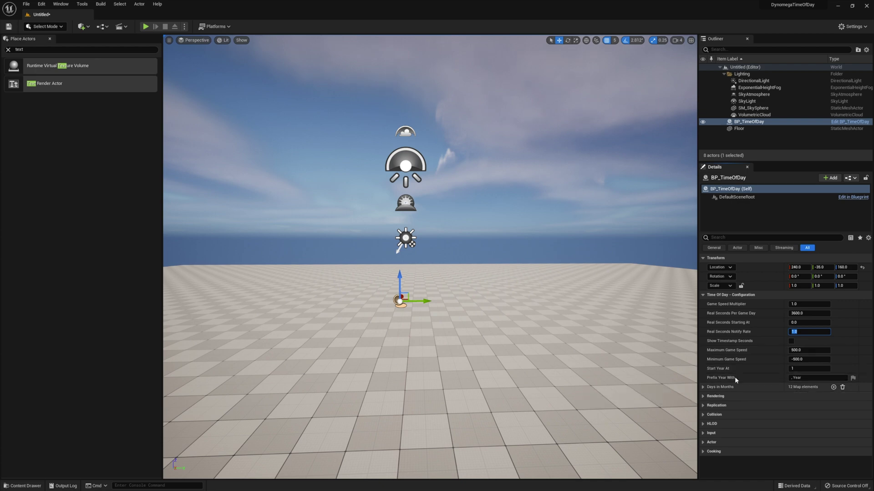
click(703, 388)
Place a BP_TimeOfDay_Sky actor into the level from the Content Drawer.
scroll(727, 415, down, 2)
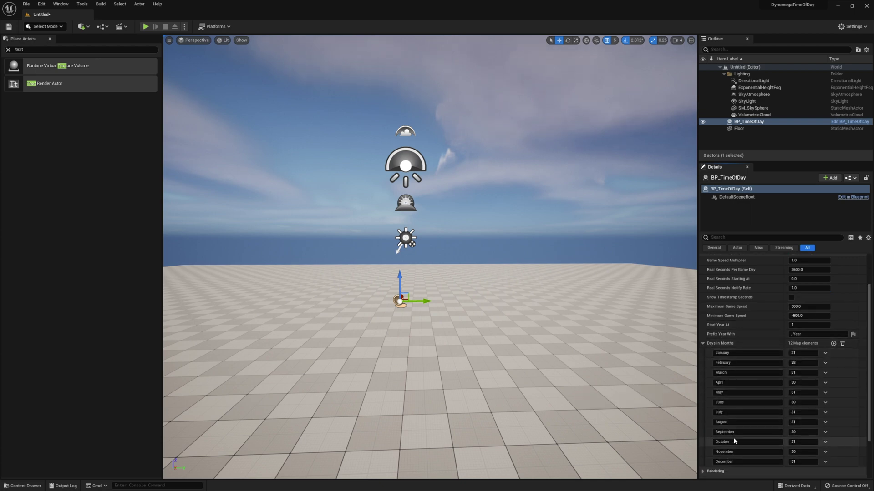
click(22, 486)
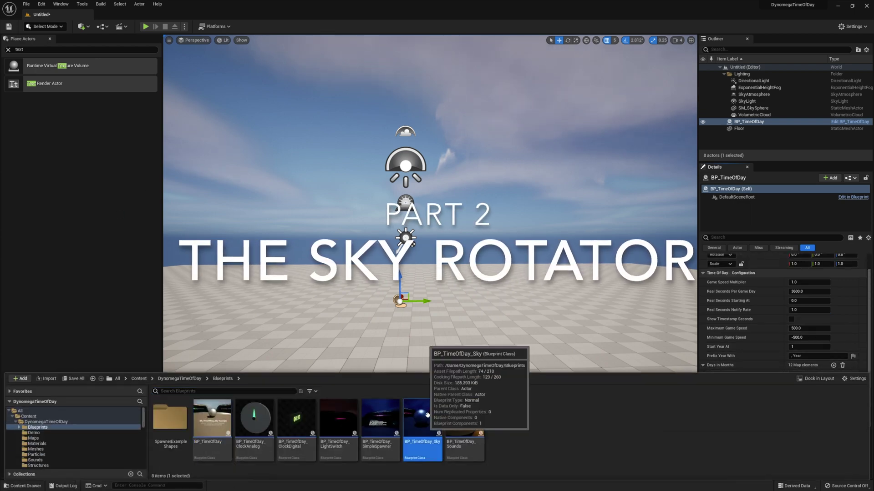
middle_click(457, 313)
drag(457, 313, 450, 313)
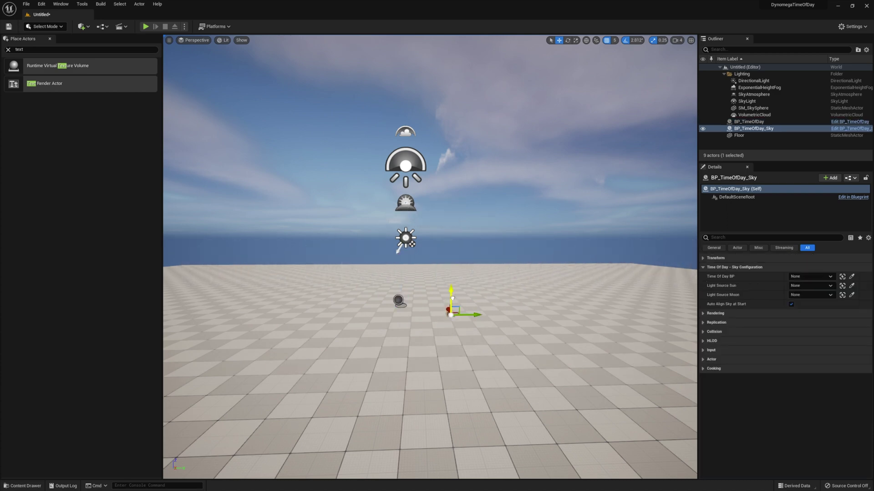
Link the sky to BP_TimeOfDay with DirectionalLight as its sun, then duplicate DirectionalLight.
click(795, 277)
click(787, 359)
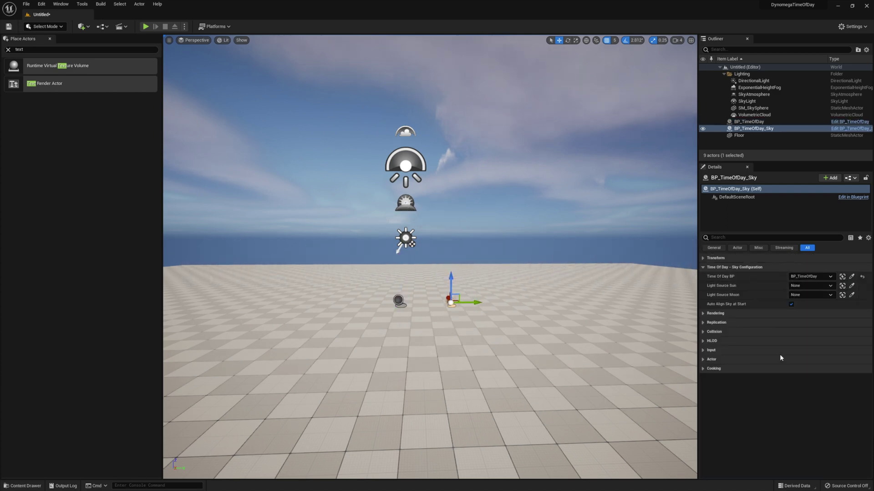
click(803, 286)
click(801, 368)
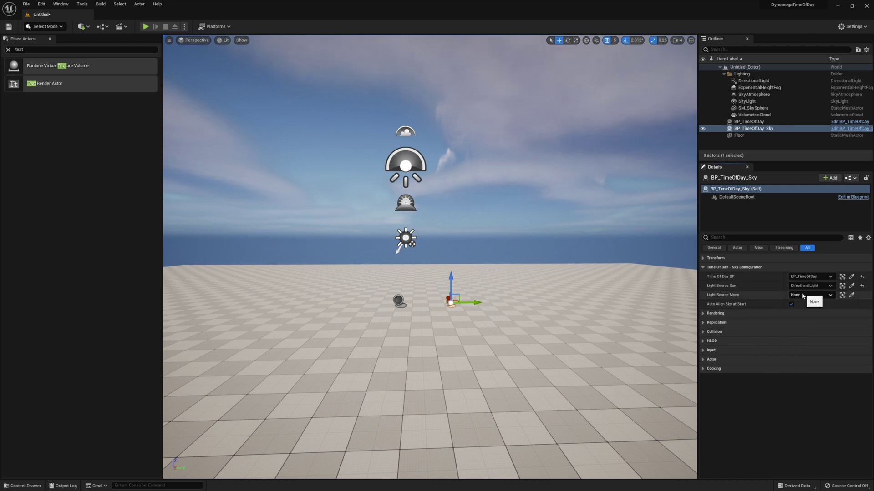
click(754, 80)
alt+drag(431, 237, 489, 231)
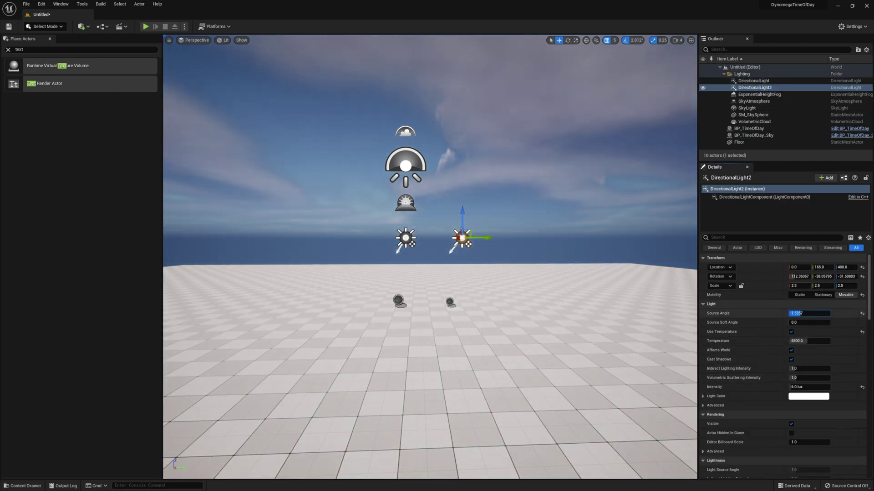
Give DirectionalLight2 a blue Light Color.
click(809, 396)
click(668, 349)
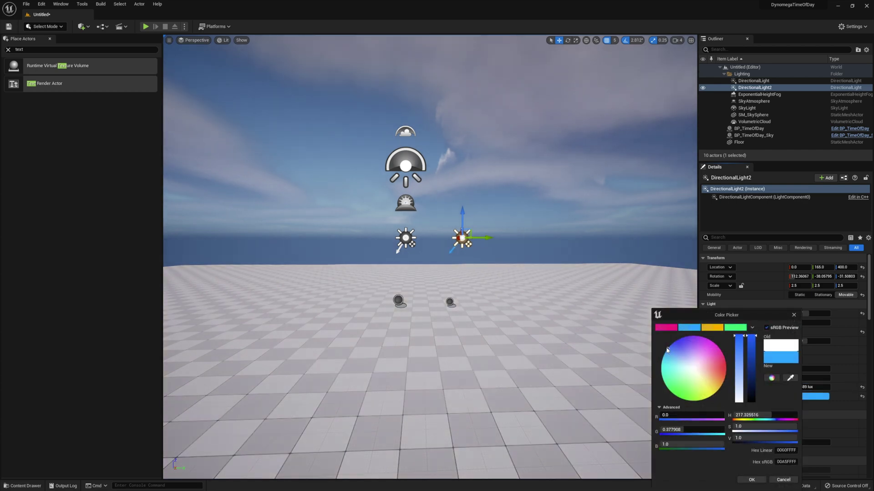
click(751, 479)
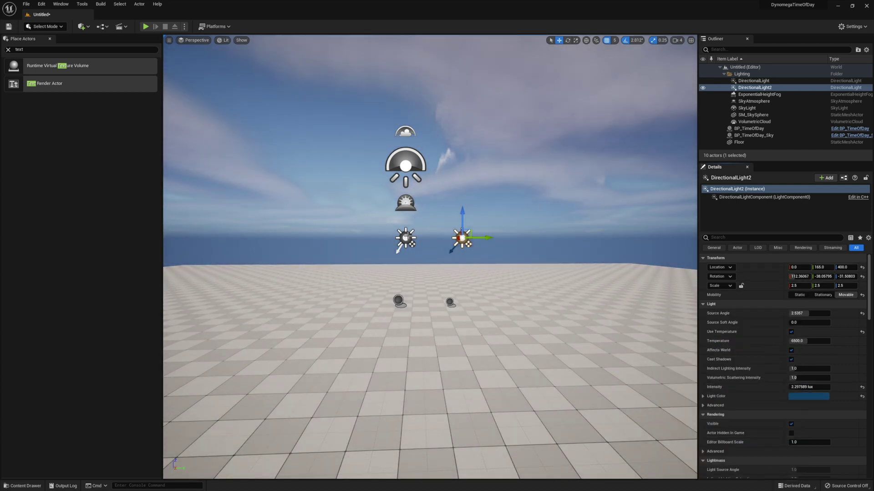
Rotate DirectionalLight's Y rotation so the sky turns dark blue.
click(409, 237)
drag(820, 283, 868, 283)
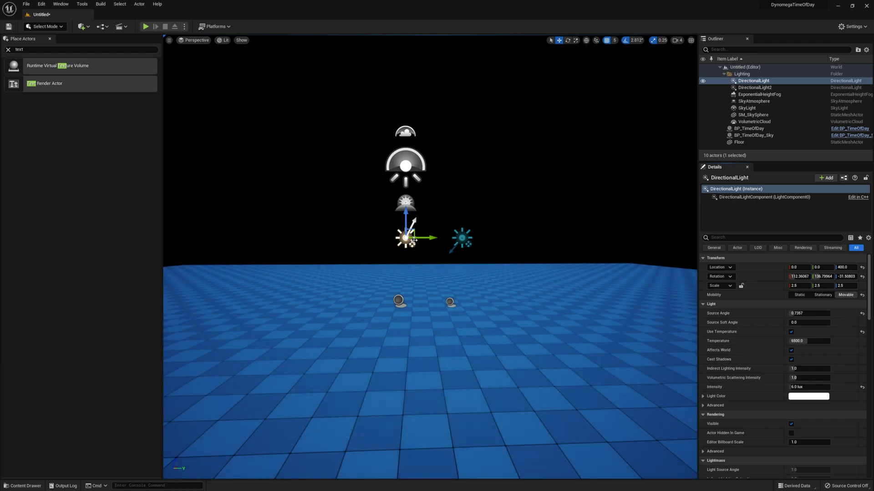
right_drag(507, 336, 505, 298)
Set DirectionalLight2's Atmosphere Sun Light Index to 1.
click(466, 297)
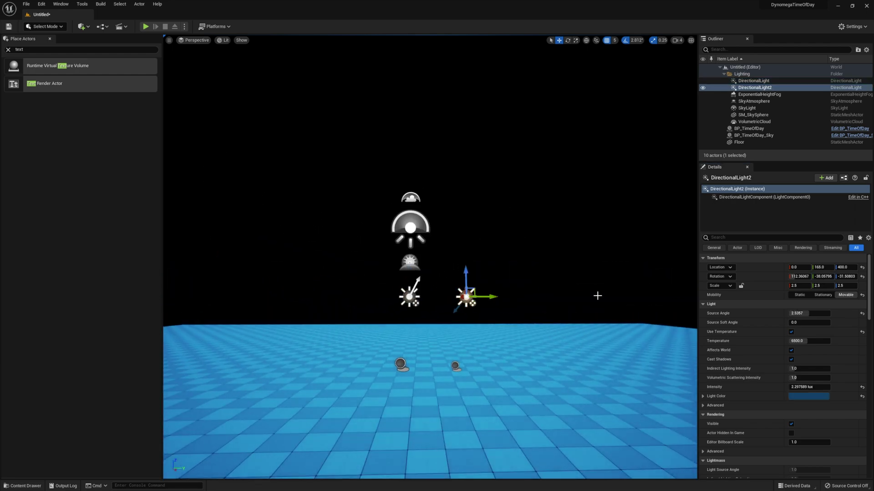
click(725, 237)
text(atm)
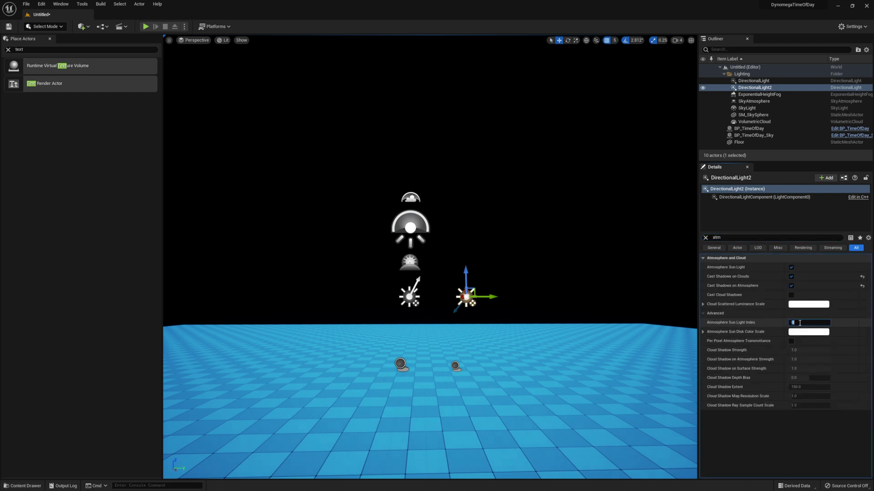
text(1)
key(Return)
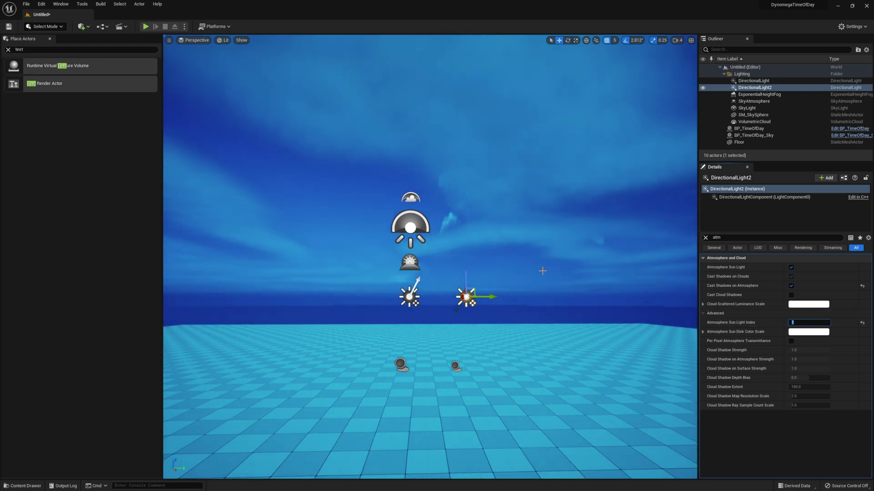
right_drag(521, 308, 480, 241)
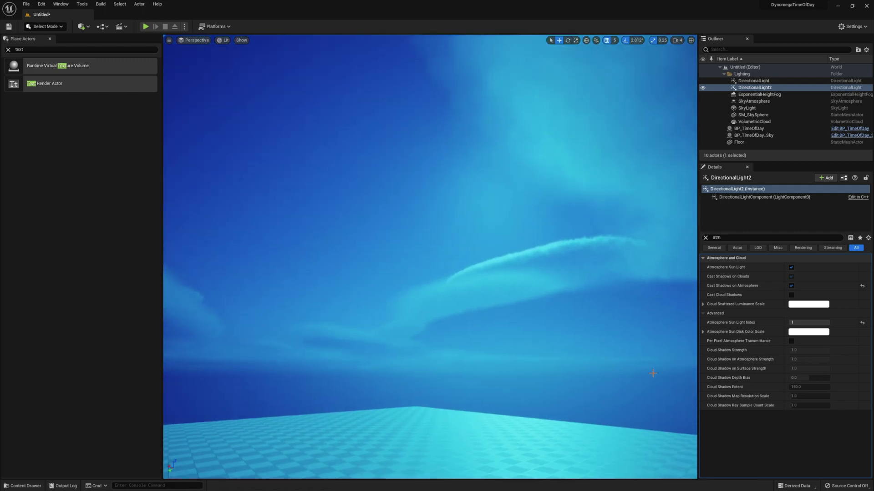
Toggle SM_SkySphere's visibility off to reveal the sun.
click(703, 115)
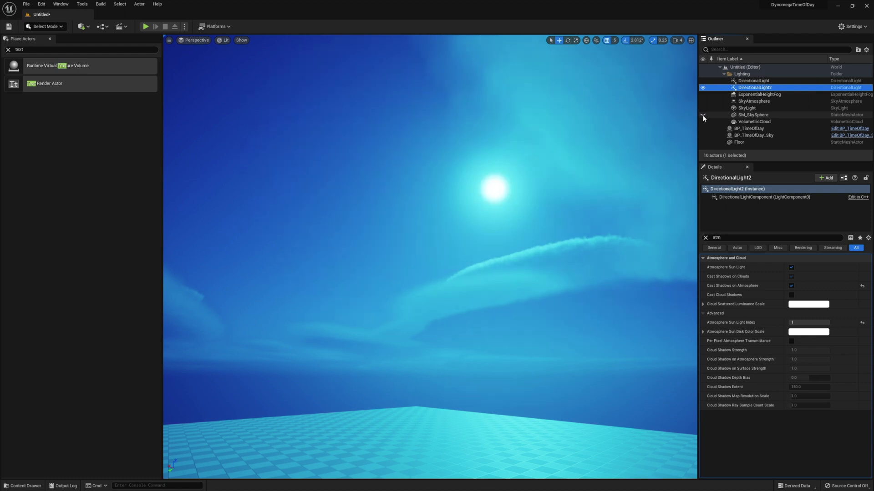
click(703, 116)
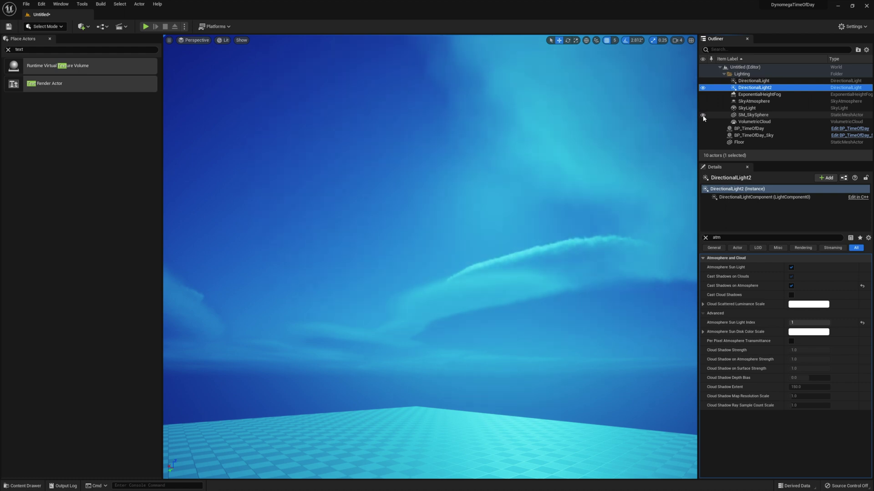
click(703, 116)
Delete SM_SkySphere, undo the deletion, and browse to its Element 0 material.
click(735, 117)
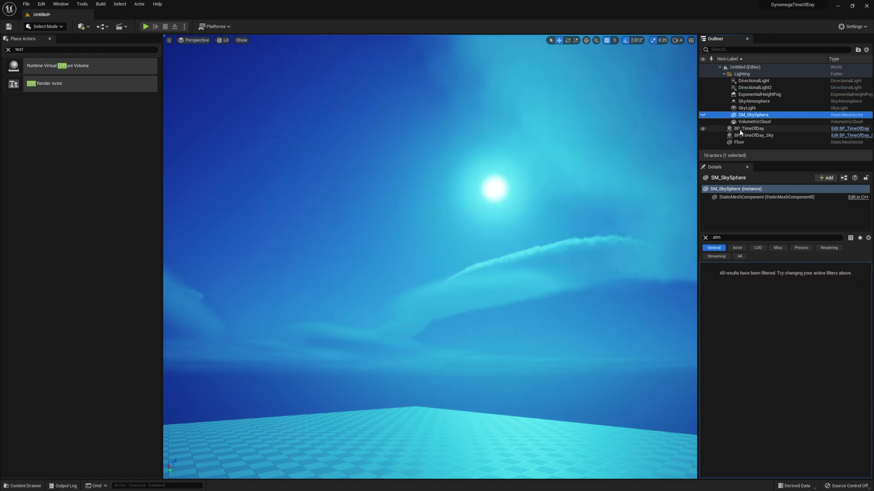
key(Delete)
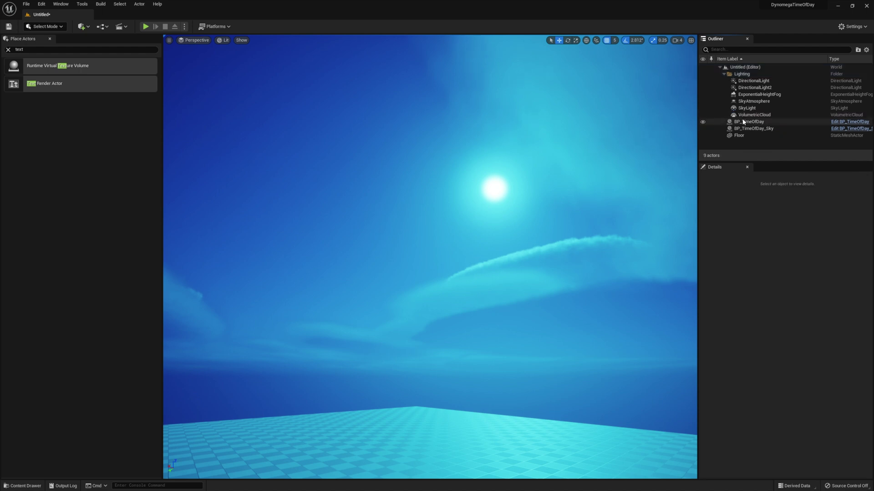
key(ctrl+z)
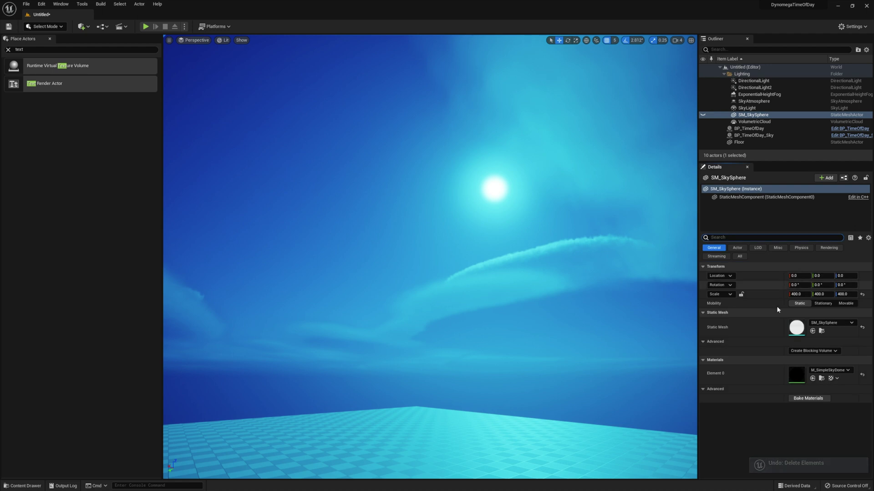
click(821, 378)
Open M_SimpleSkyDome and duplicate its two luminance nodes and Add node below the originals.
double_click(467, 429)
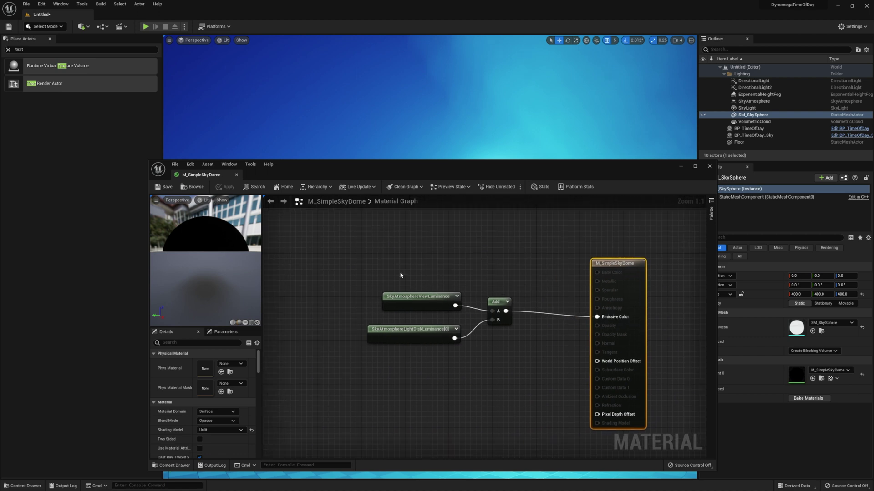
click(420, 332)
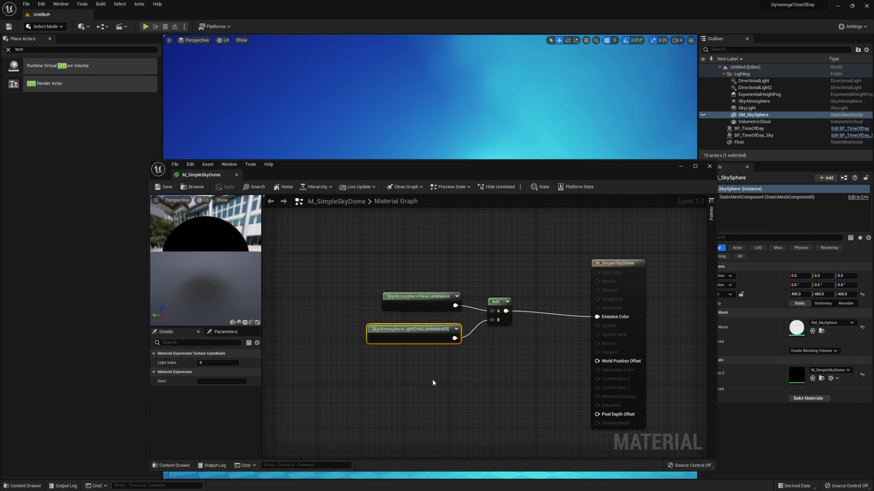
drag(361, 276, 519, 351)
right_drag(514, 351, 505, 305)
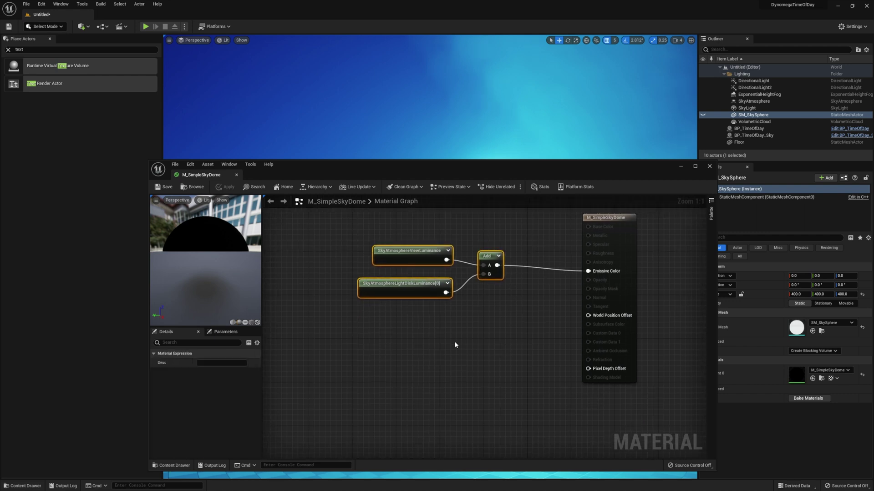
key(ctrl+c)
key(ctrl+v)
drag(455, 350, 433, 364)
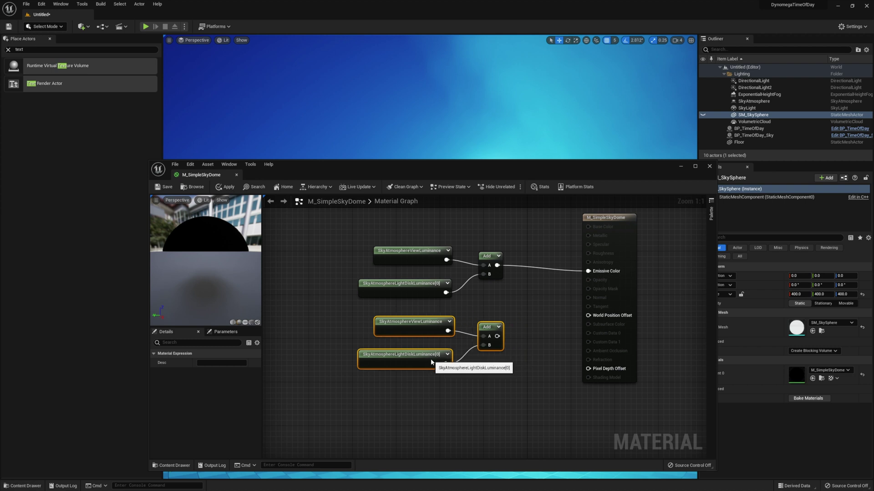
click(513, 382)
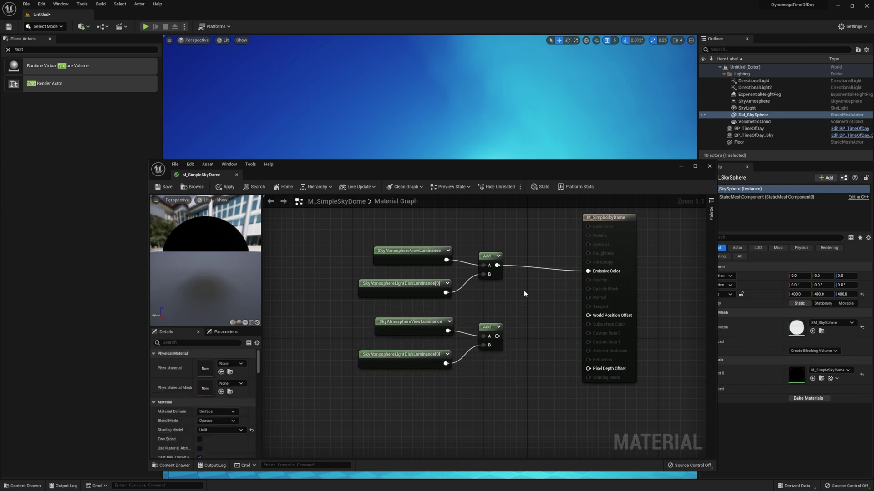
Add a new Add node combining the upper and lower Add outputs.
click(488, 256)
key(ctrl+c)
key(ctrl+v)
drag(497, 336, 532, 309)
drag(497, 266, 587, 271)
Set the copied light disk luminance node's light index to 1 and save as M_SimpleSkyDome2Light.
click(403, 361)
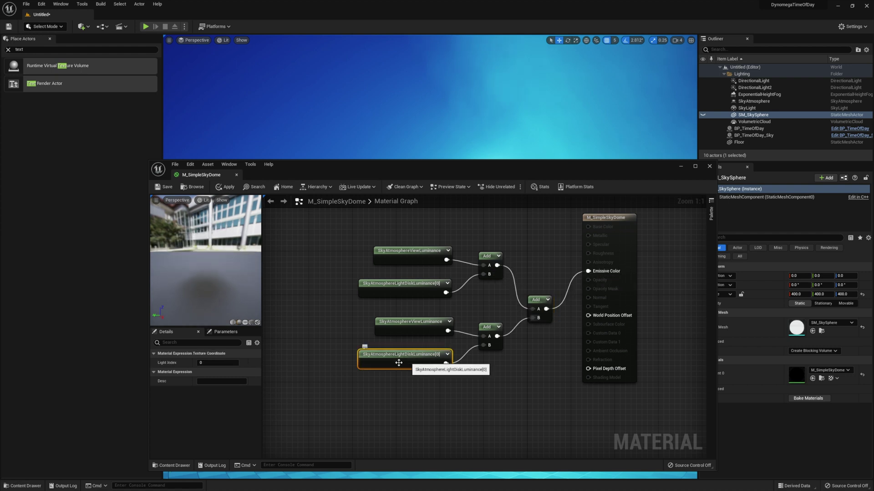
text(1)
click(286, 333)
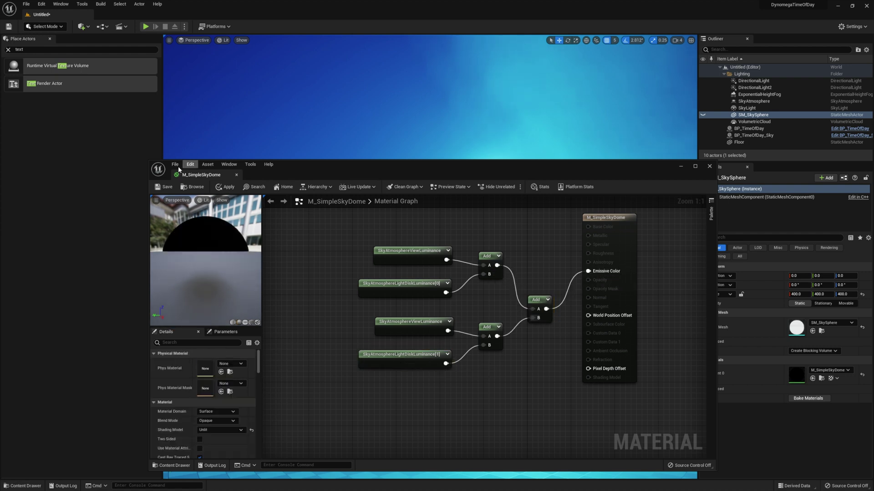
click(175, 165)
click(359, 267)
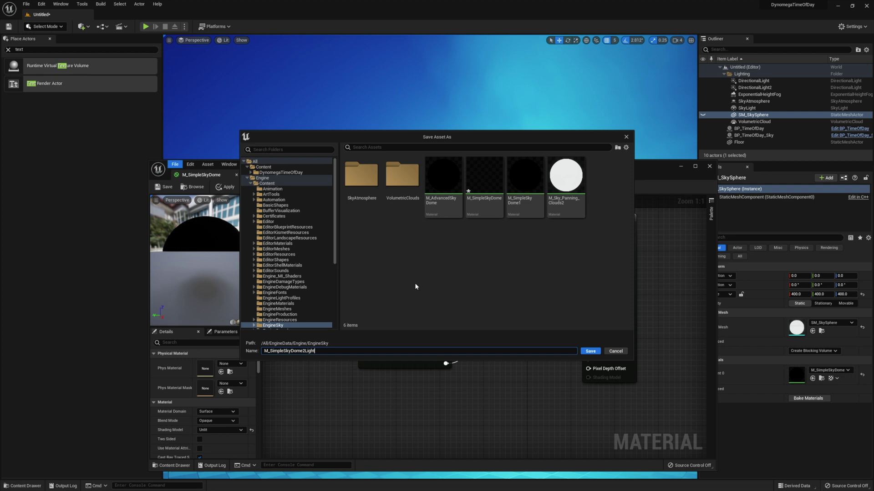
key(Return)
Assign M_SimpleSkyDome2Light to SM_SkySphere's Element 0 material.
click(23, 486)
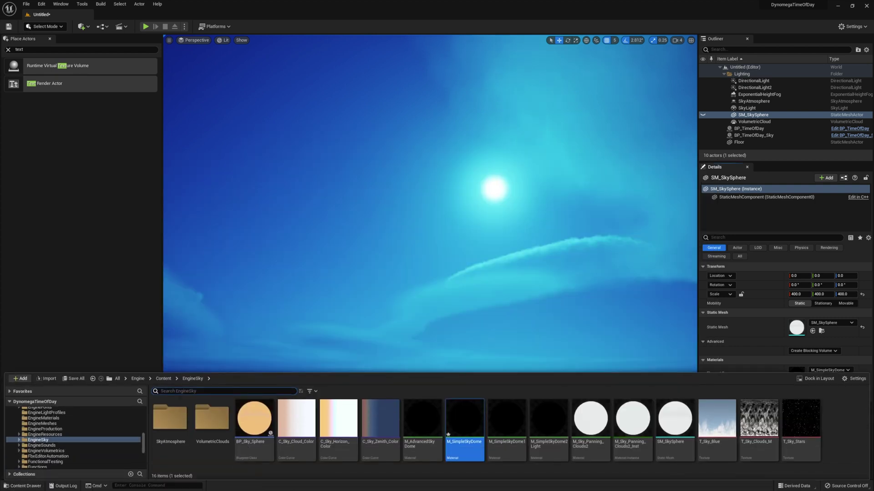
click(556, 440)
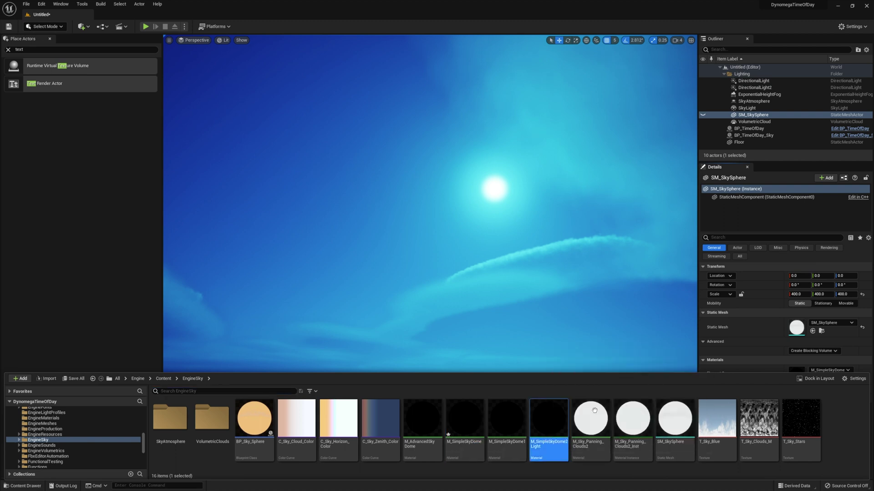
click(23, 486)
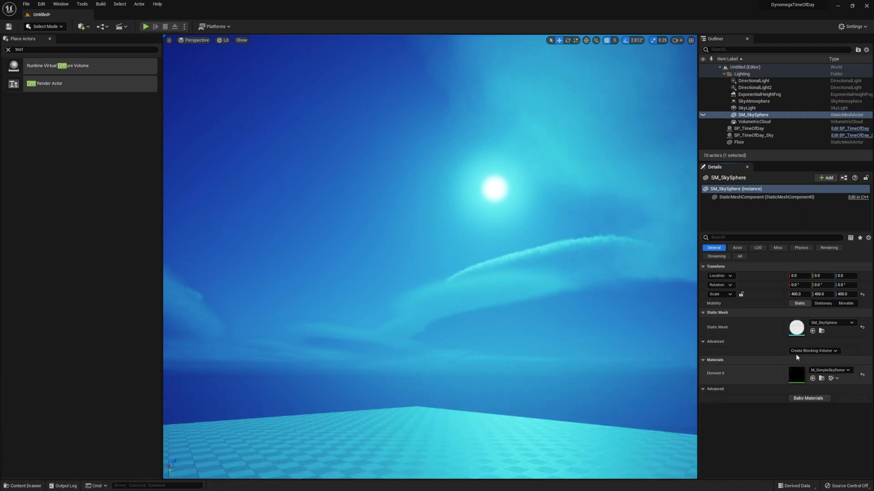
click(812, 379)
click(703, 116)
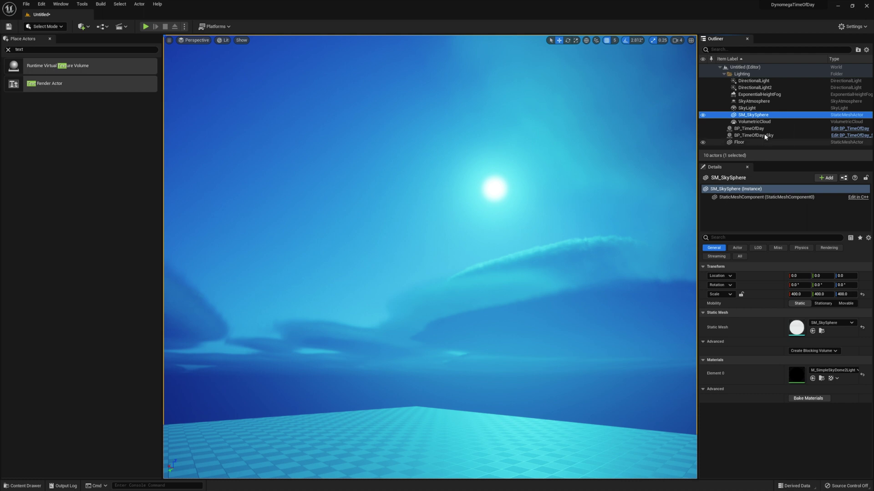
Set BP_TimeOfDay_Sky's Light Source Moon to DirectionalLight2 and play the level.
click(765, 136)
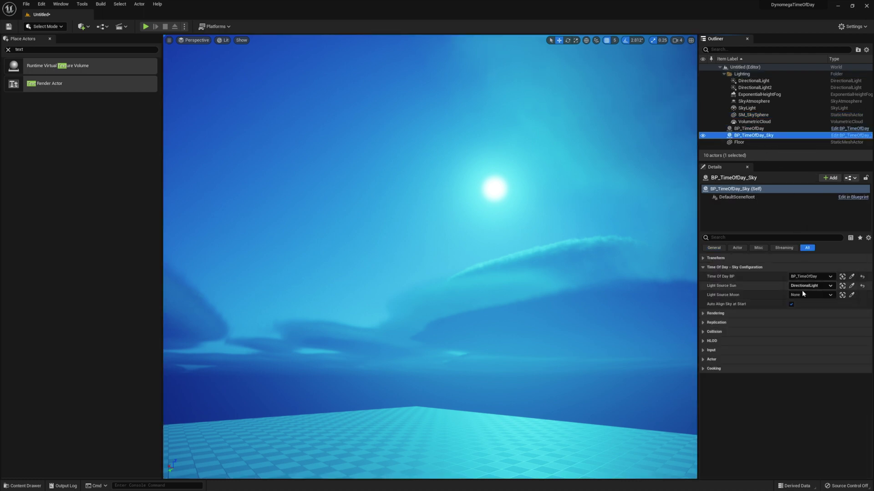
click(802, 293)
click(790, 385)
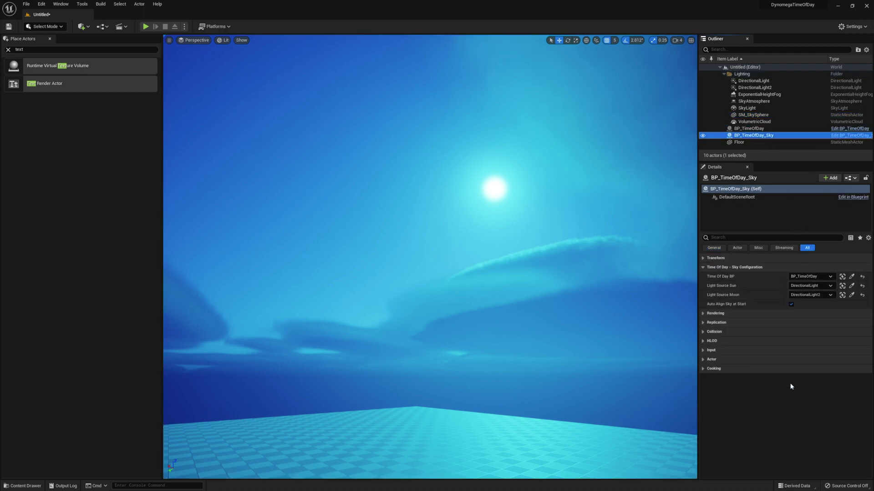
click(146, 26)
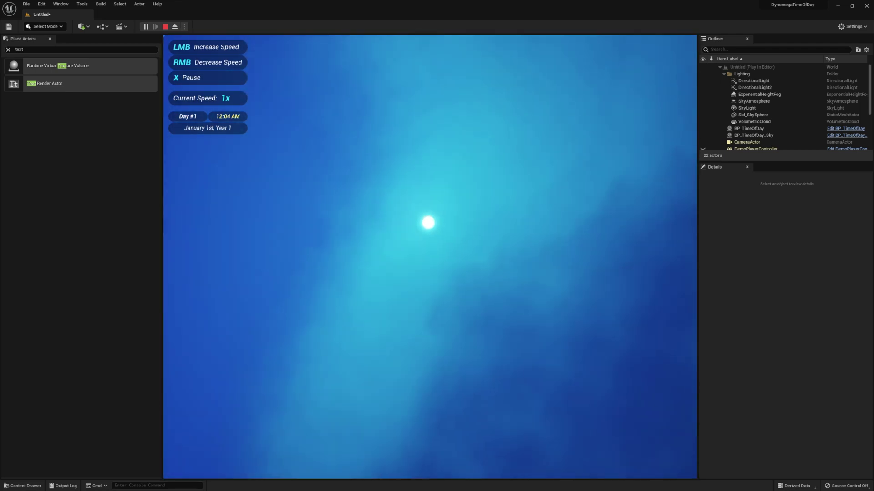
Stop the play test and place a PostProcessVolume on the floor.
key(Escape)
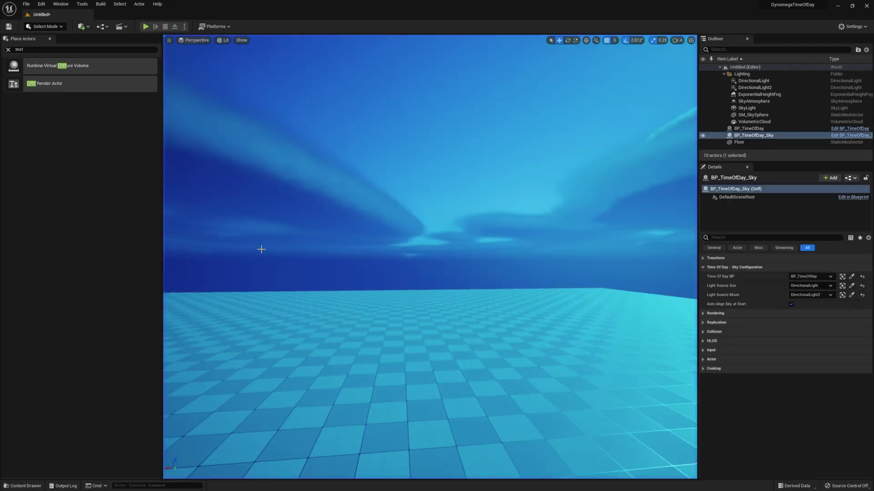
click(36, 49)
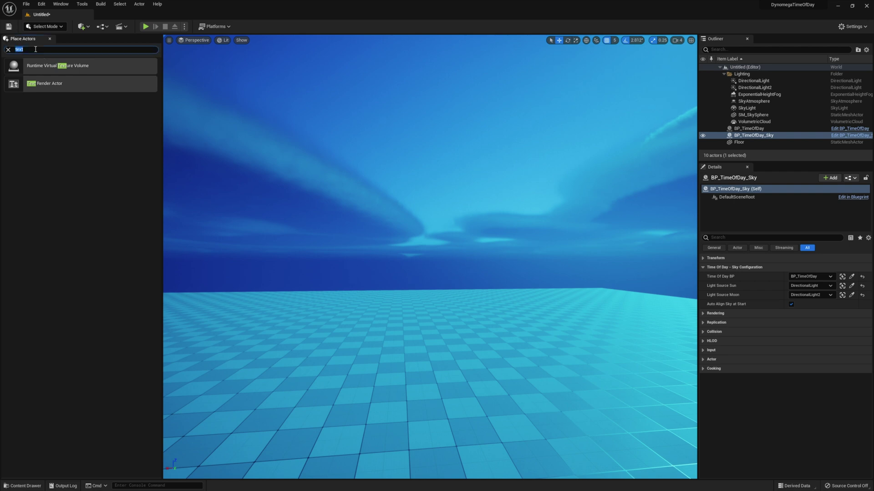
text(post)
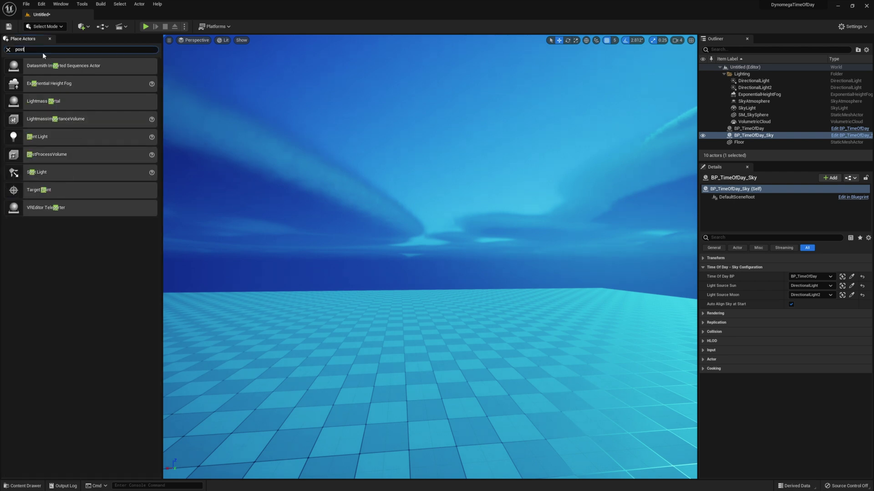
drag(64, 66, 438, 310)
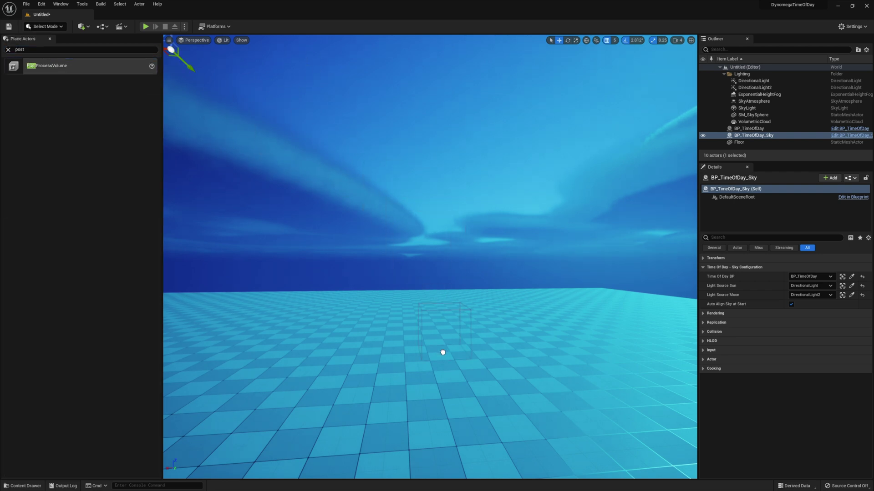
drag(442, 352, 443, 352)
Give the volume infinite extent and enable its Exposure Min and Max Brightness overrides.
text(un)
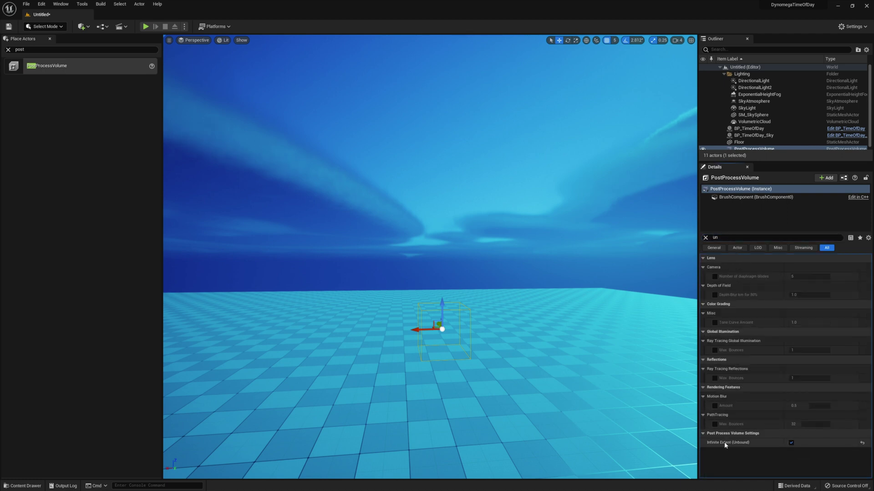
click(705, 237)
click(704, 304)
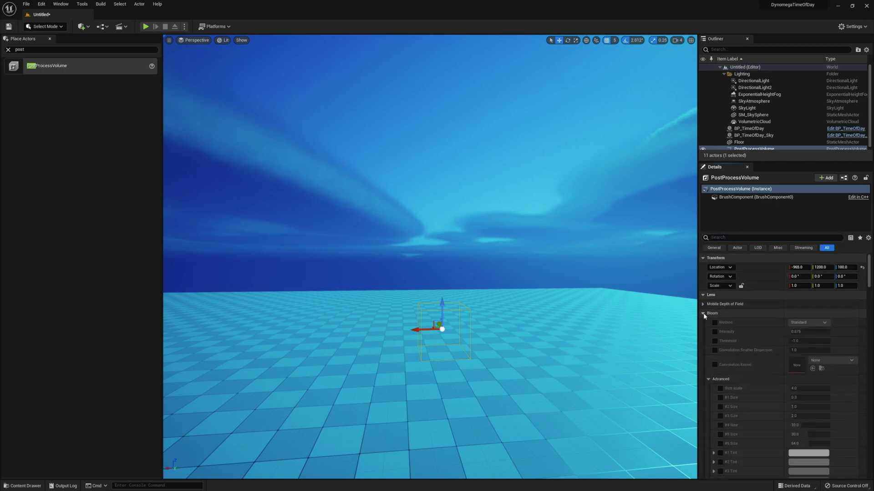
click(703, 313)
click(704, 322)
click(715, 400)
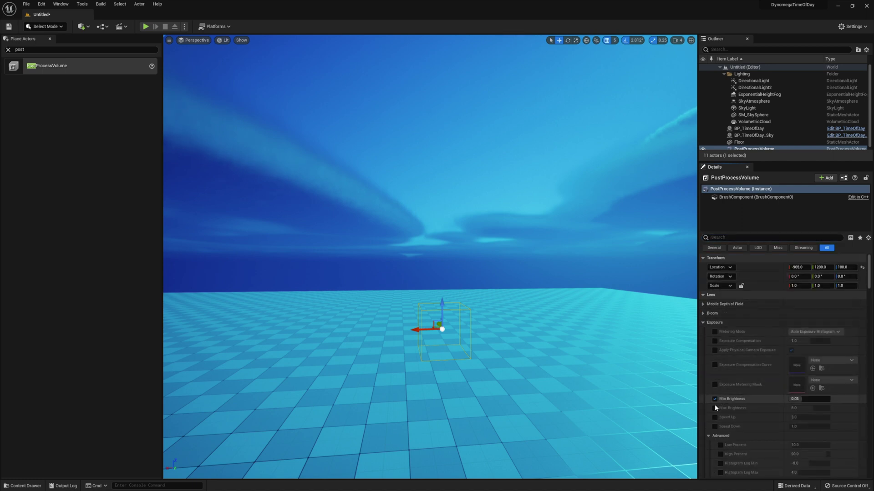
click(715, 408)
Set the exposure Min Brightness and Max Brightness both to 1.0.
click(809, 399)
text(1)
click(808, 408)
text(1)
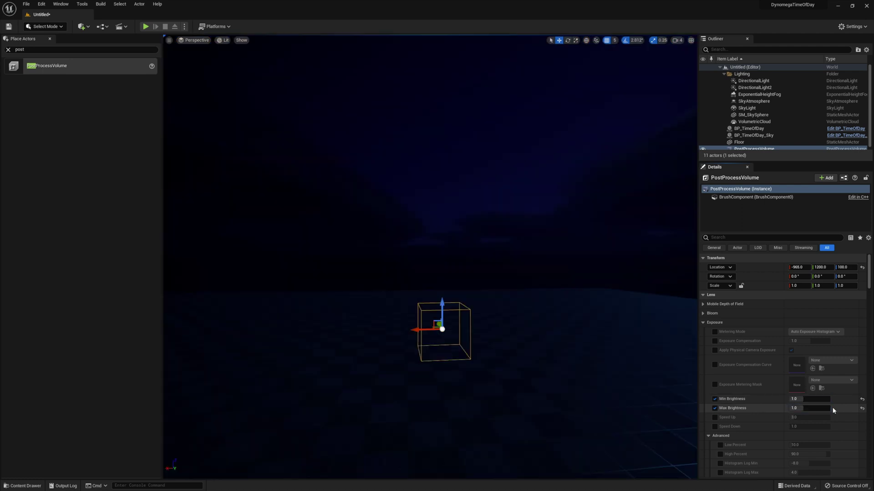
Play-test the level to check the dark night exposure.
right_drag(558, 296, 523, 300)
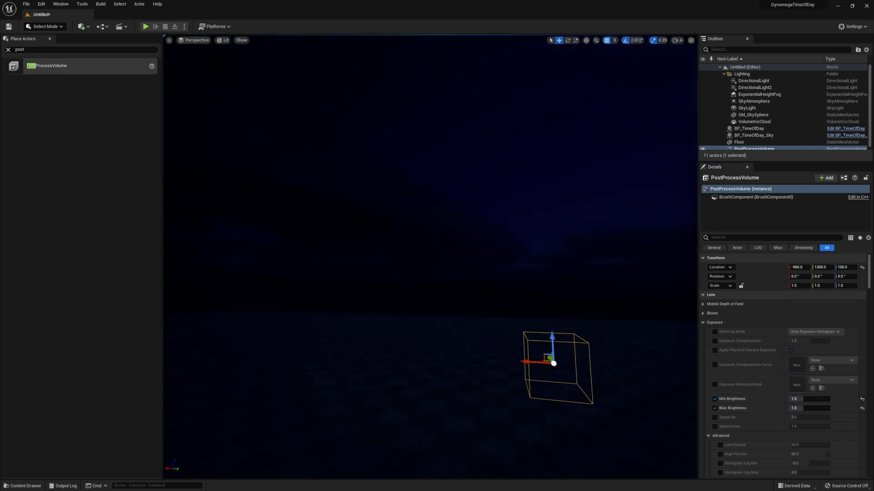
click(146, 26)
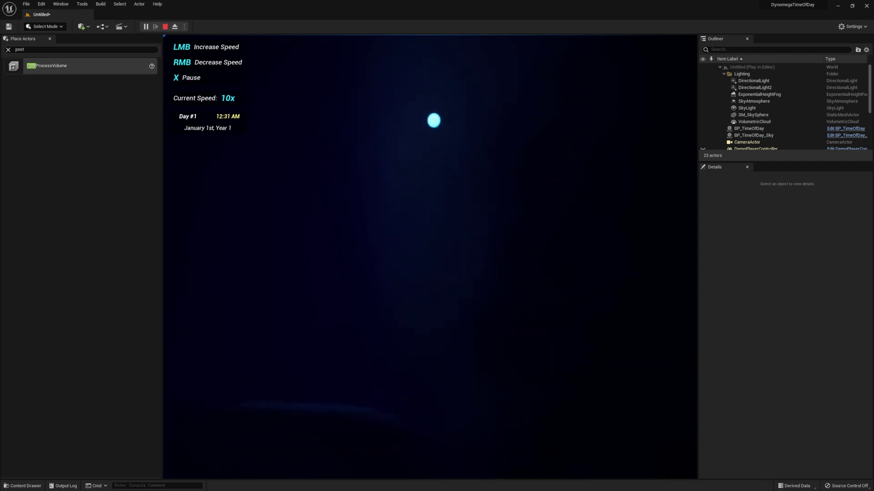
key(Escape)
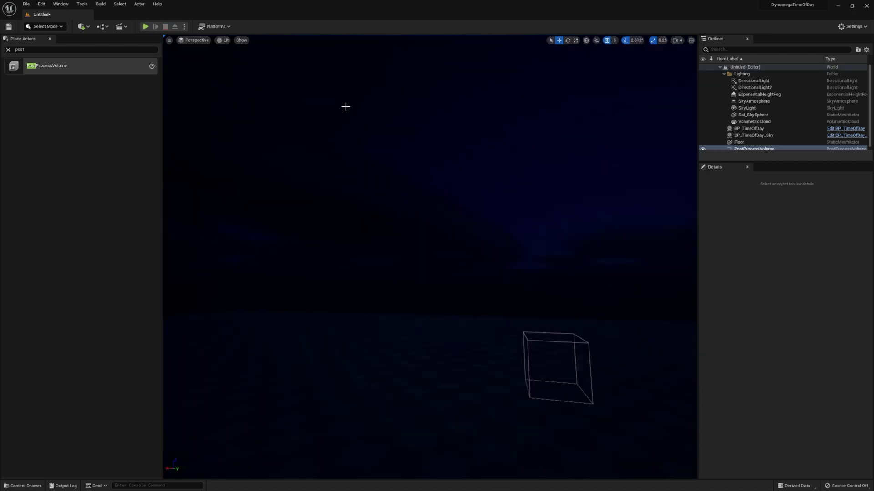
click(748, 127)
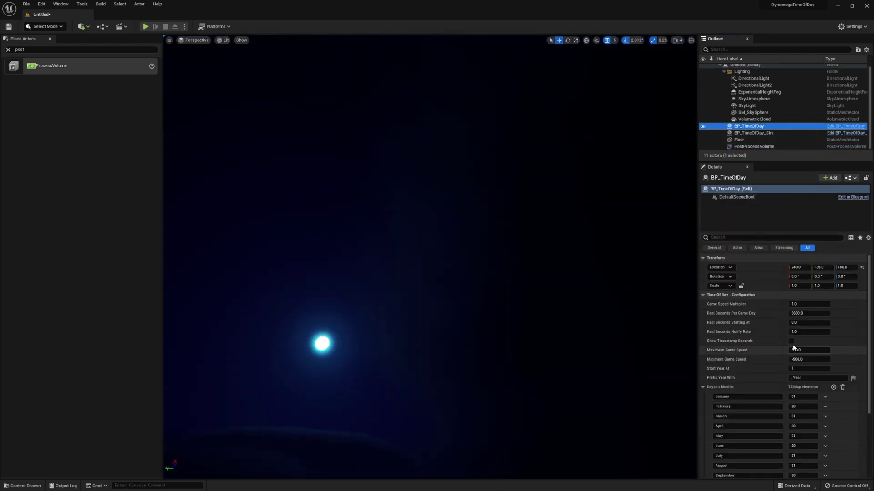
Set Real Seconds Notify Rate to 0.1 and play-test the night sped up to 10x.
click(789, 331)
text(.1)
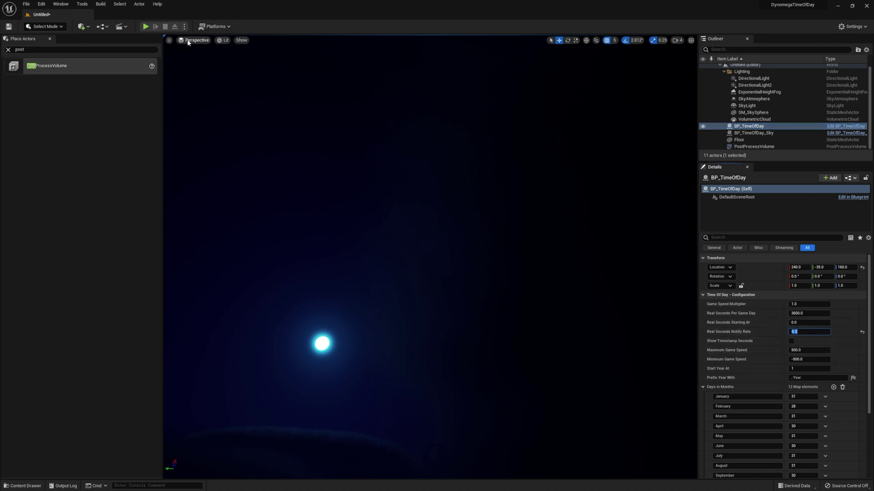
click(145, 26)
click(430, 257)
click(430, 257)
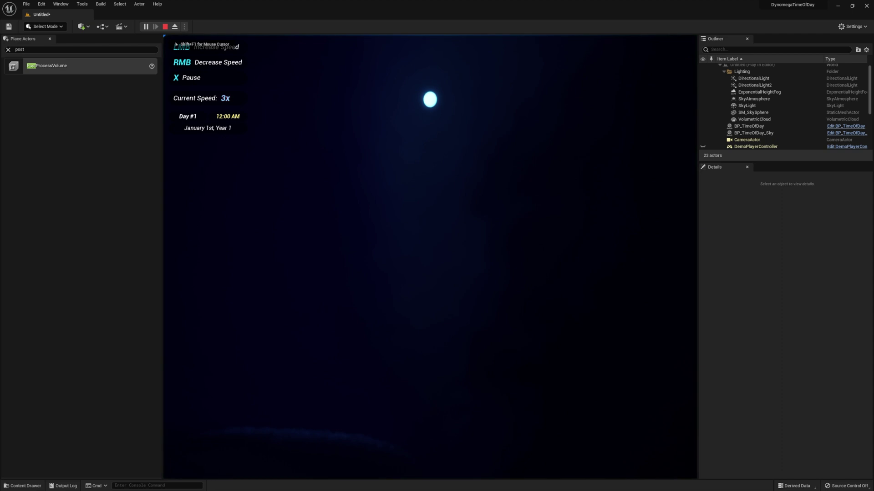
click(430, 257)
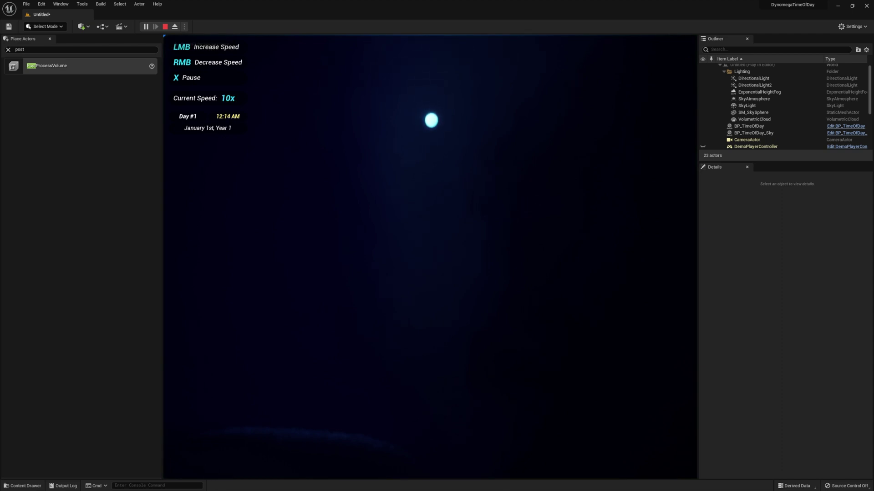
key(Escape)
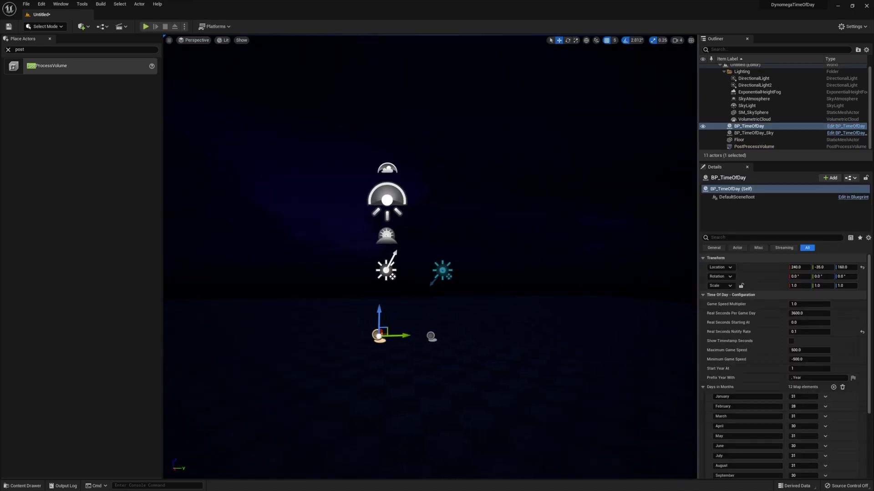
click(467, 268)
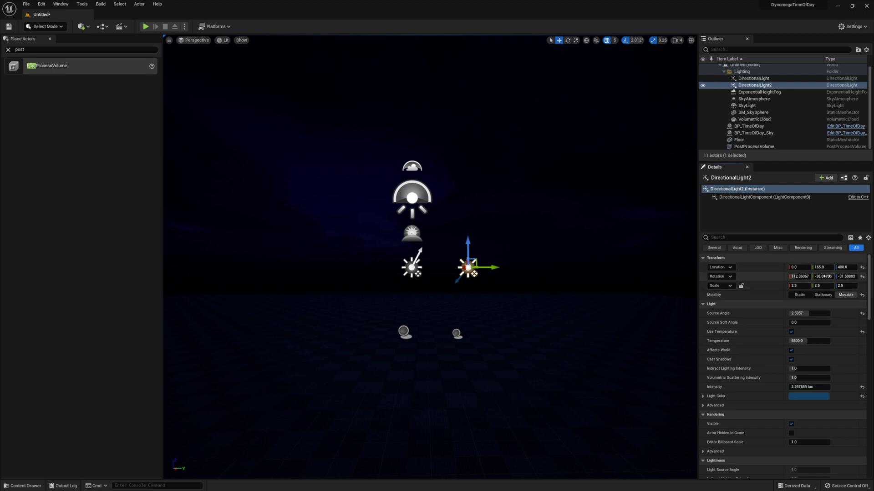
Rotate the moon light, then turn the sun DirectionalLight to a sunset angle.
mouse_move(823, 276)
mouse_down()
mouse_move(808, 276)
mouse_move(825, 276)
mouse_up()
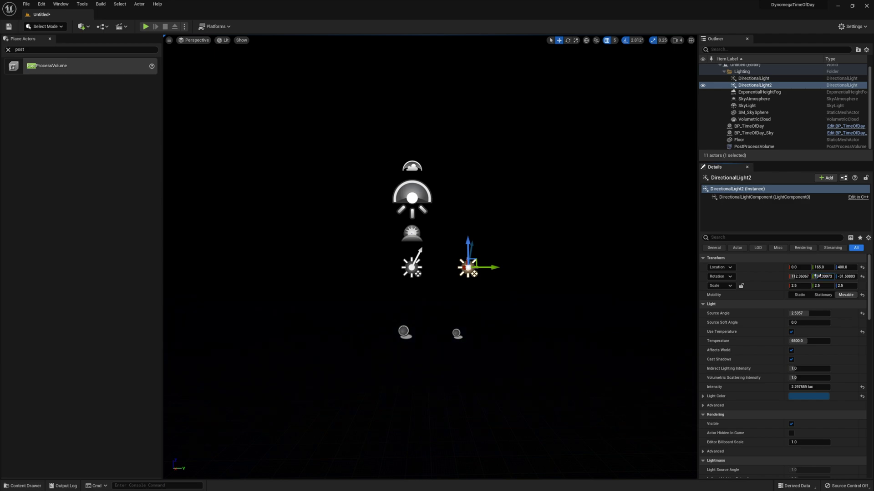
click(411, 266)
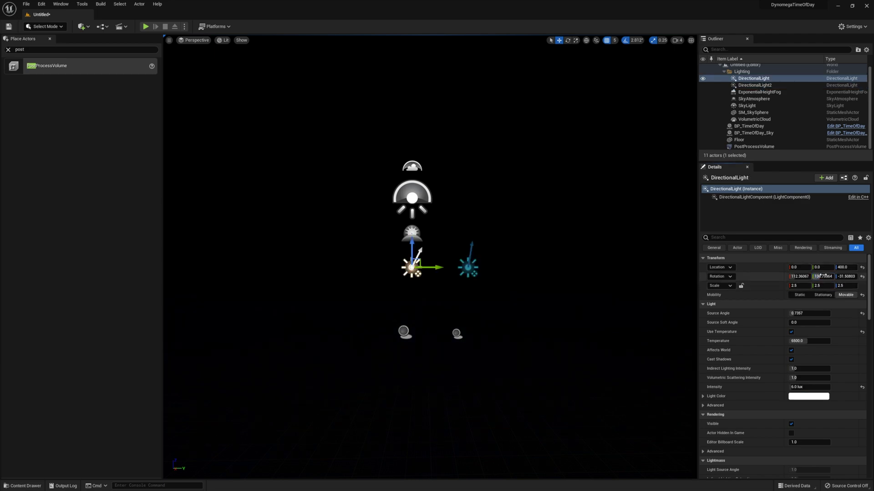
drag(822, 276, 840, 276)
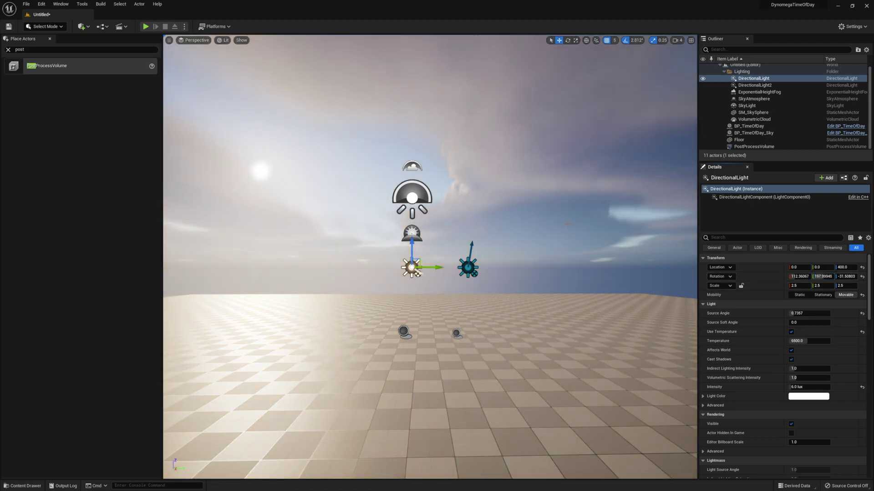
right_drag(430, 257, 409, 250)
Play-test the lighting, inspect BP_TimeOfDay_Sky's sky settings, replay, then stop the test.
click(145, 26)
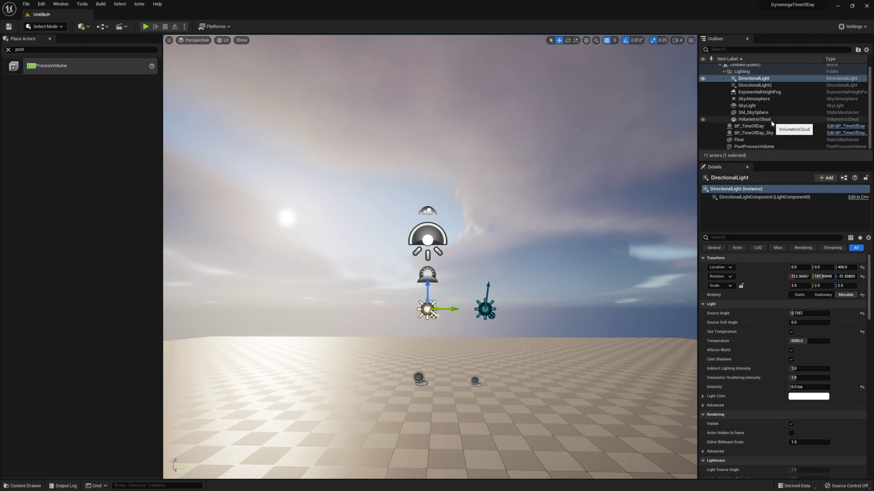
click(754, 129)
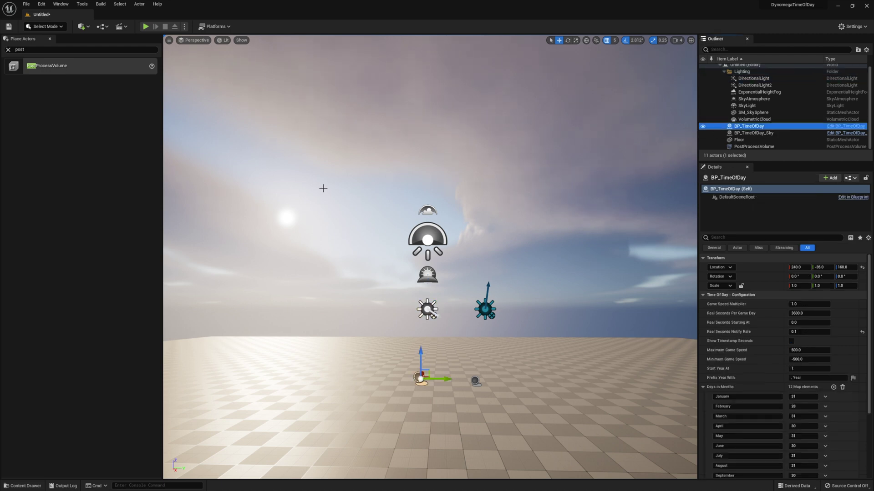
click(753, 133)
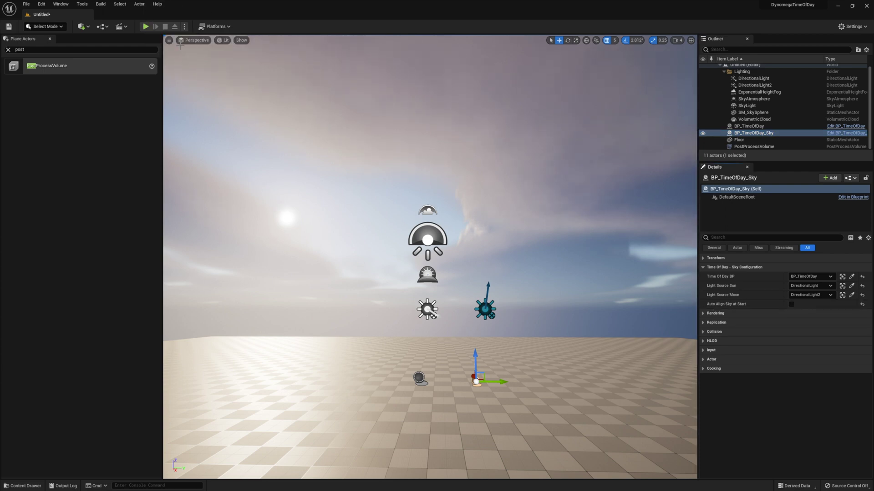
click(146, 26)
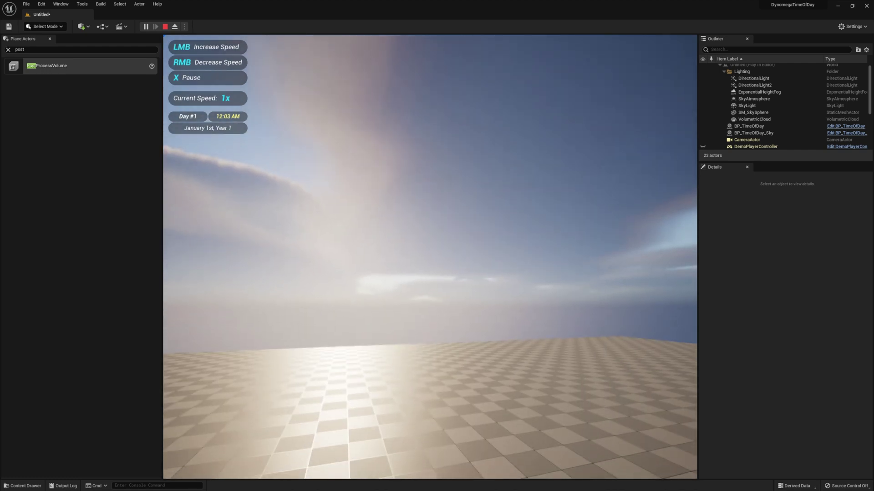
key(Escape)
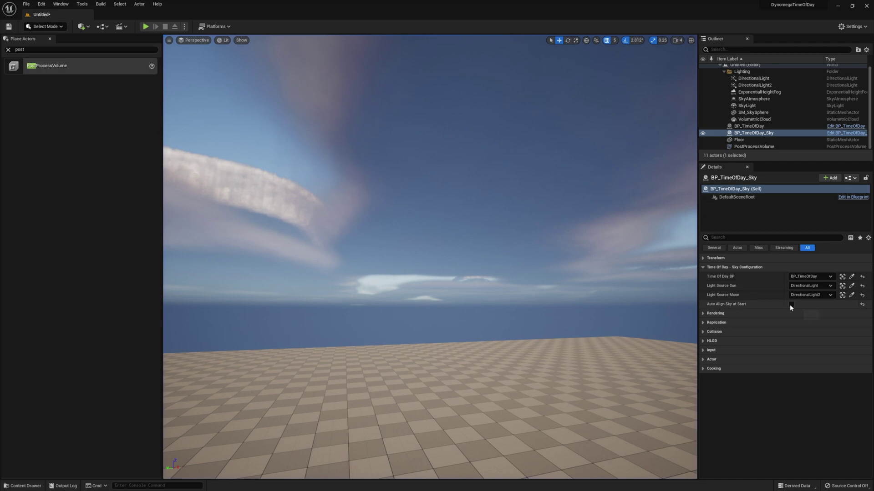
Enable Auto Align Sky at Start on the sky actor and run the level with Alt+P.
click(790, 304)
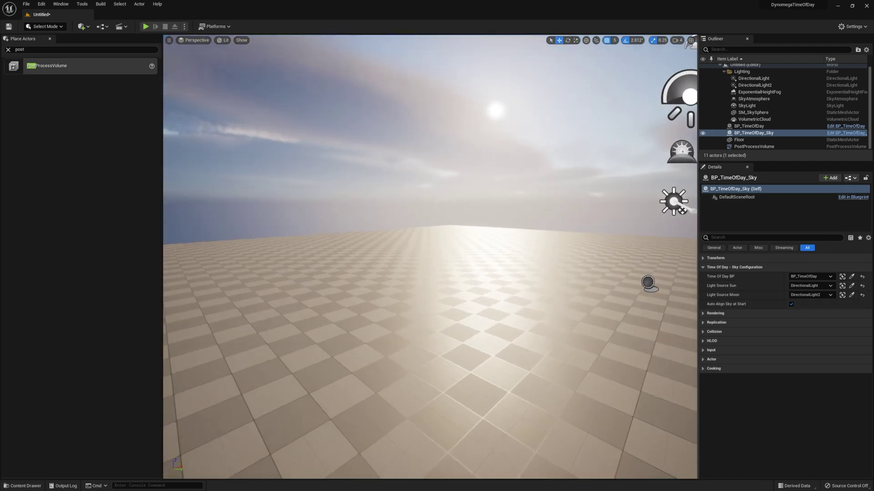
key(alt+p)
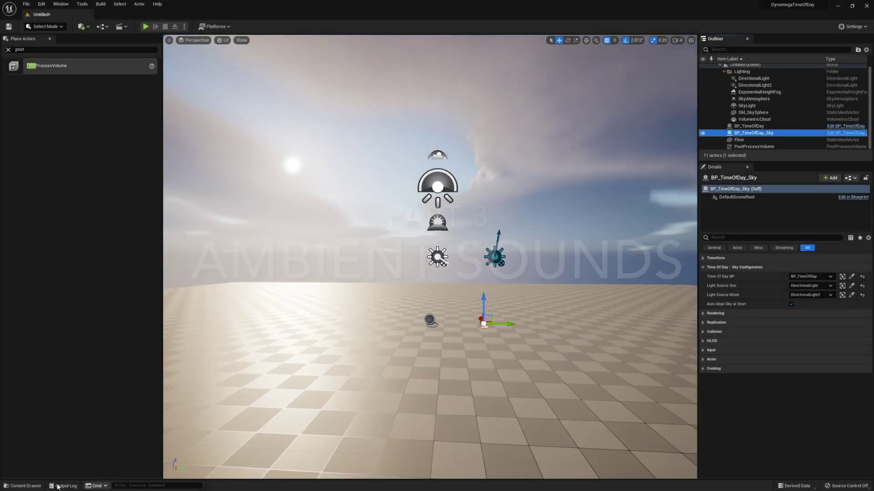
click(23, 486)
Place BP_TimeOfDay_Sounds from the Blueprints folder and link it to BP_TimeOfDay.
scroll(56, 427, up, 5)
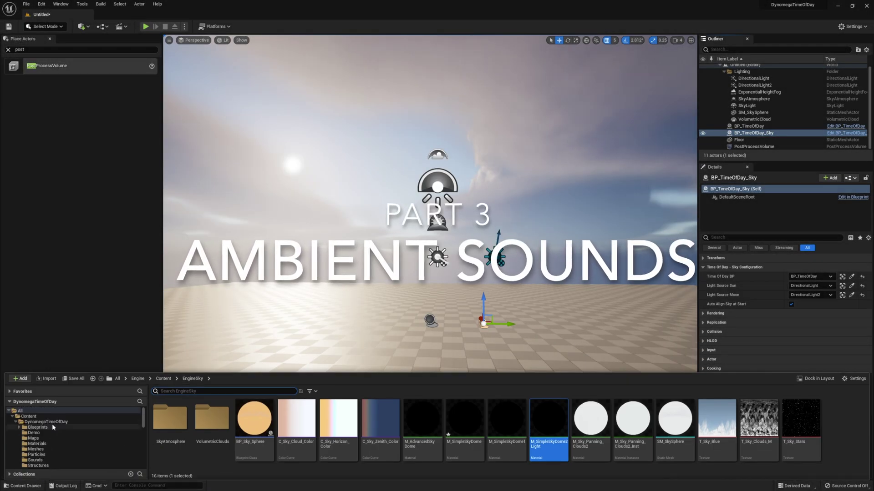
click(41, 427)
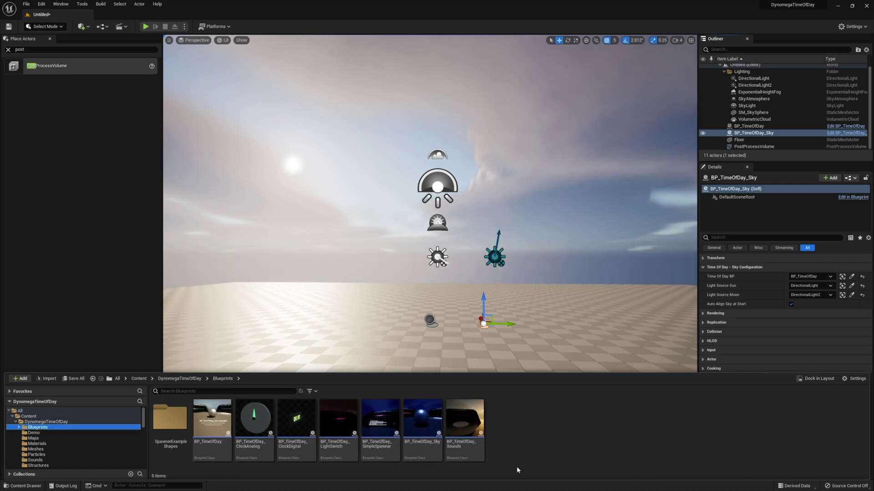
click(468, 450)
drag(468, 450, 380, 322)
key(f)
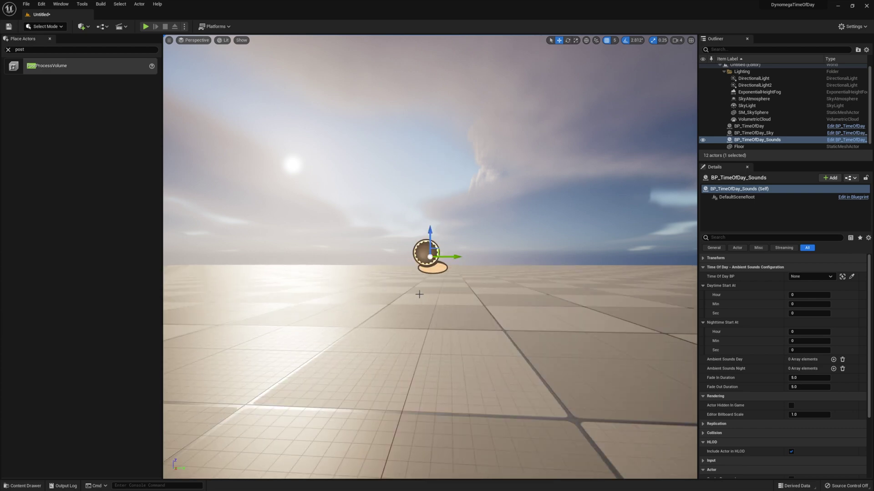
click(804, 276)
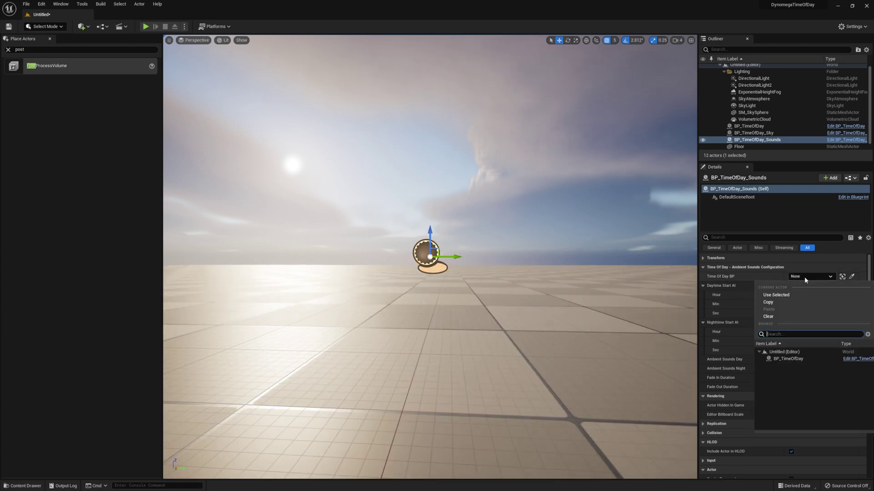
click(788, 359)
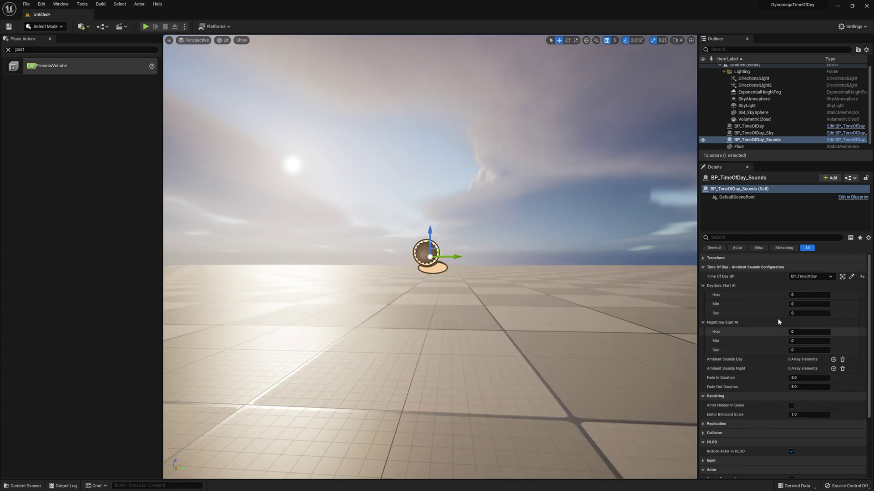
Set daytime start to 5:55 and nighttime start to 17:45, and add a daytime ambient sound entry.
click(800, 295)
text(5)
click(800, 303)
text(55)
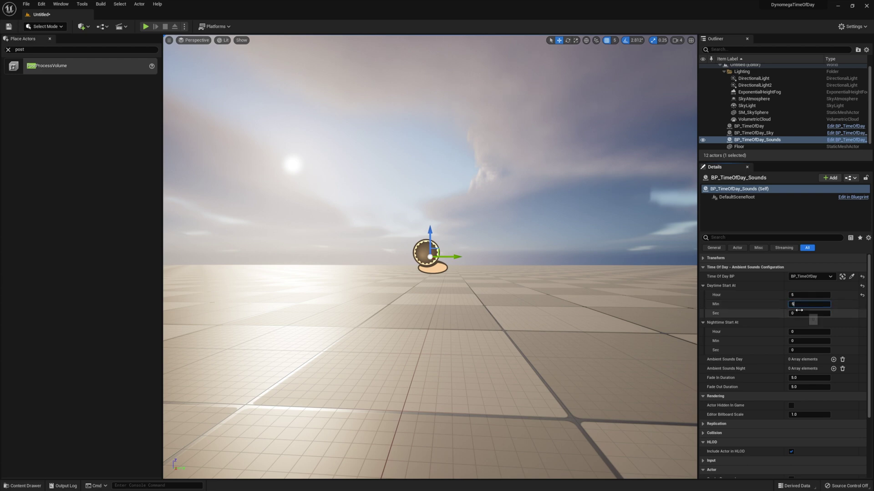
click(781, 316)
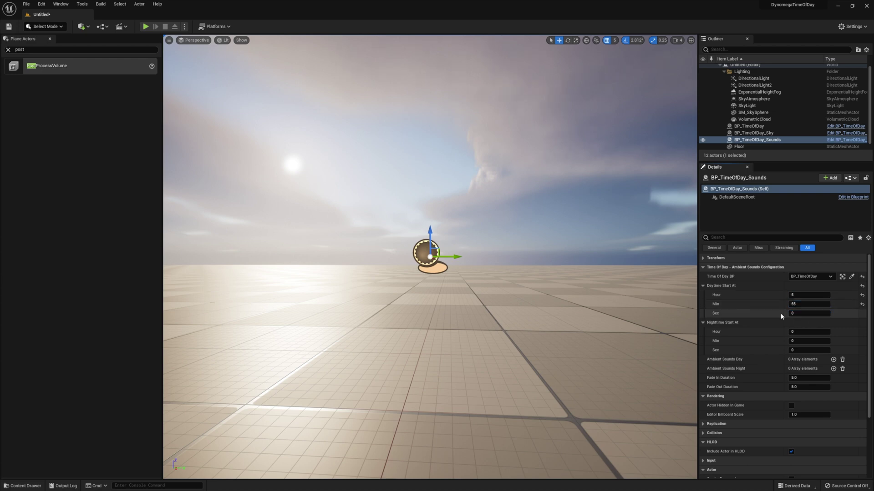
click(803, 334)
key(Return)
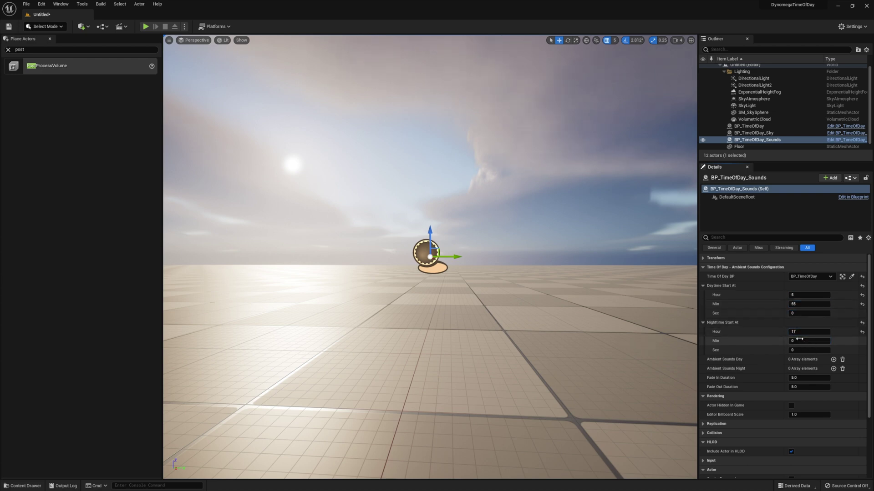
text(45)
key(Return)
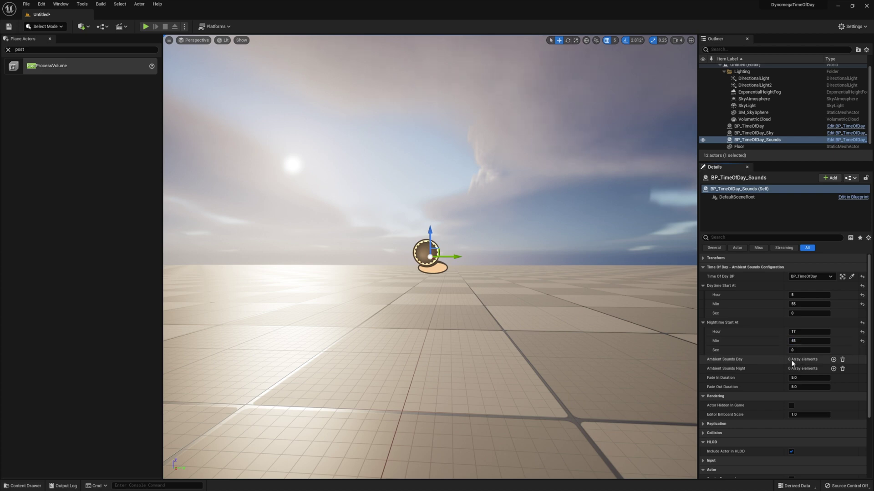
click(834, 360)
Place an Ambient Sound actor and set its sound to SC_DaySound.
click(813, 370)
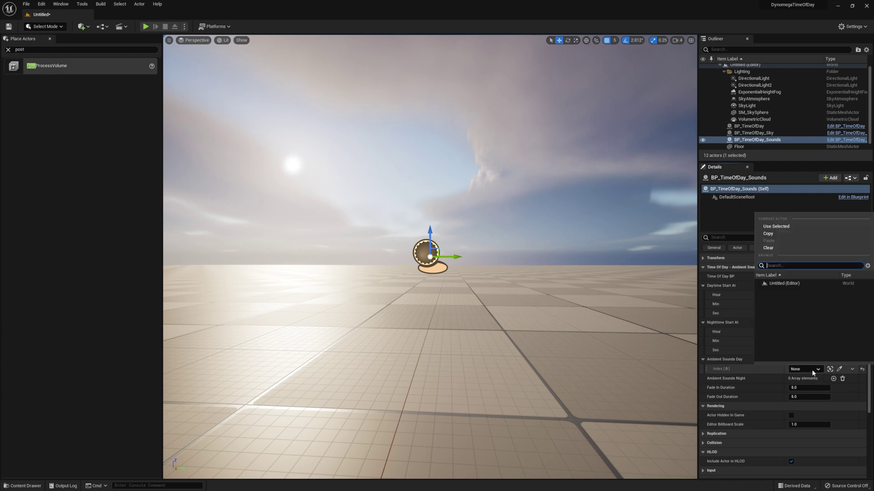
click(813, 372)
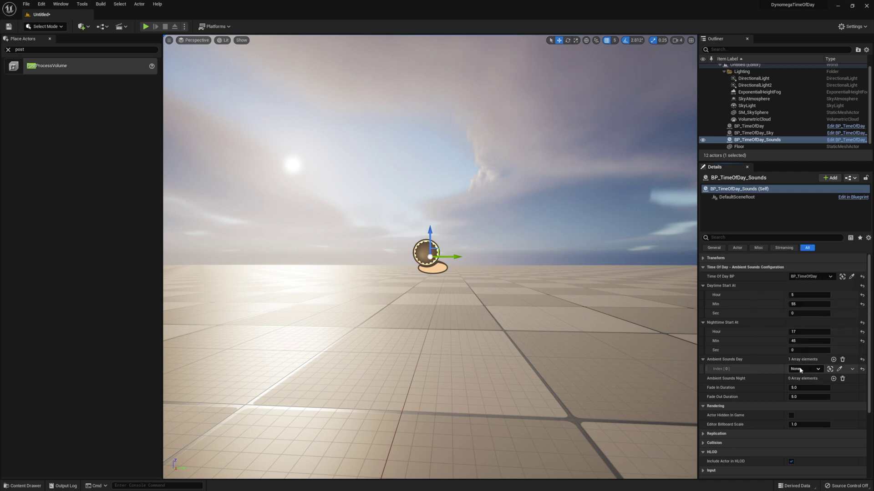
click(40, 51)
text(postam)
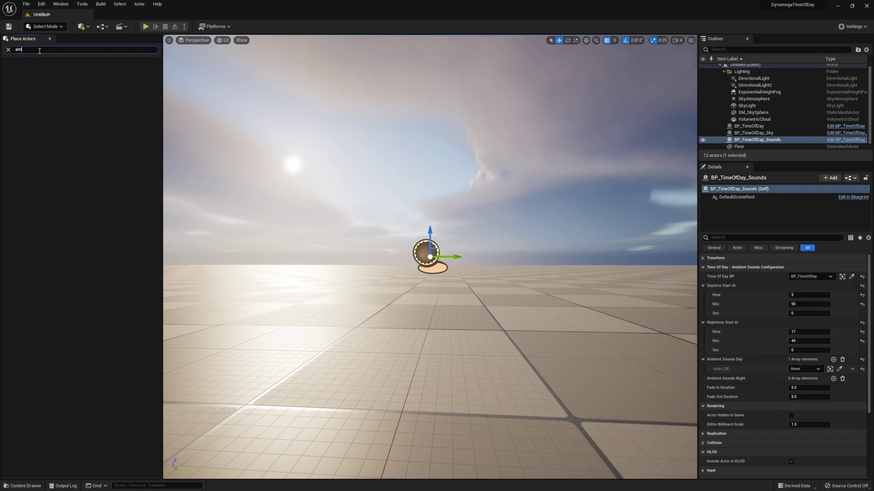
drag(38, 65, 382, 216)
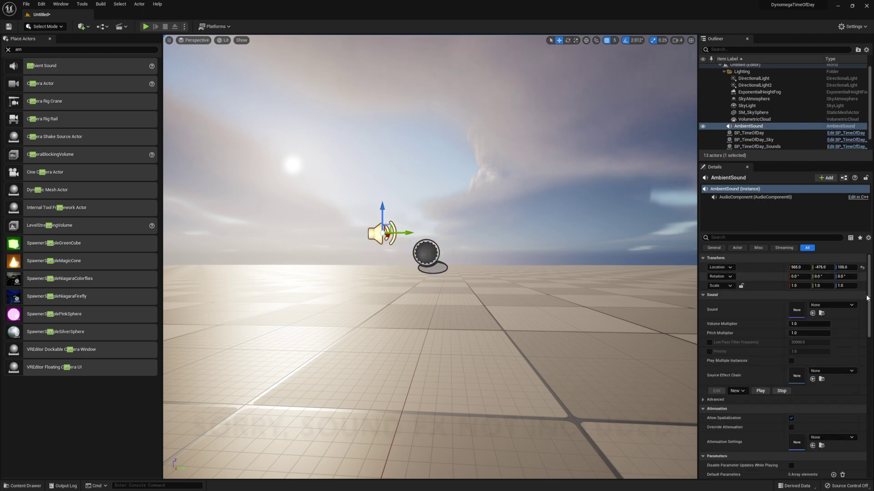
click(842, 305)
text(day)
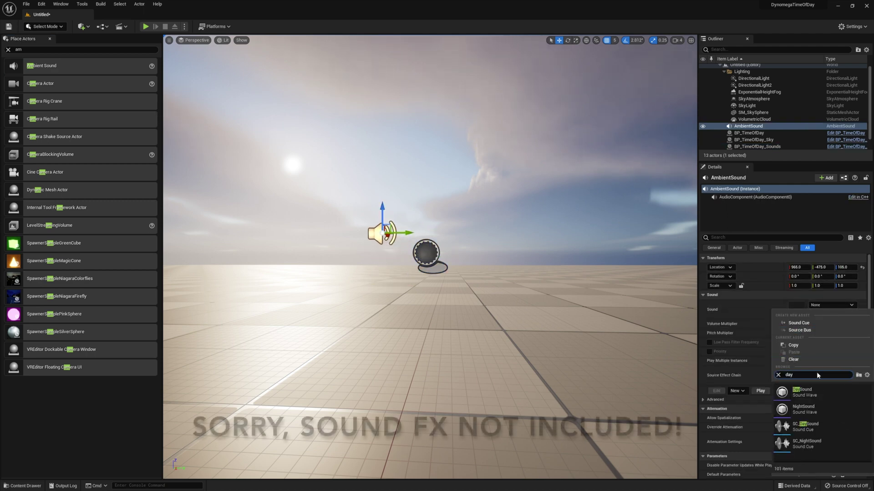
click(804, 426)
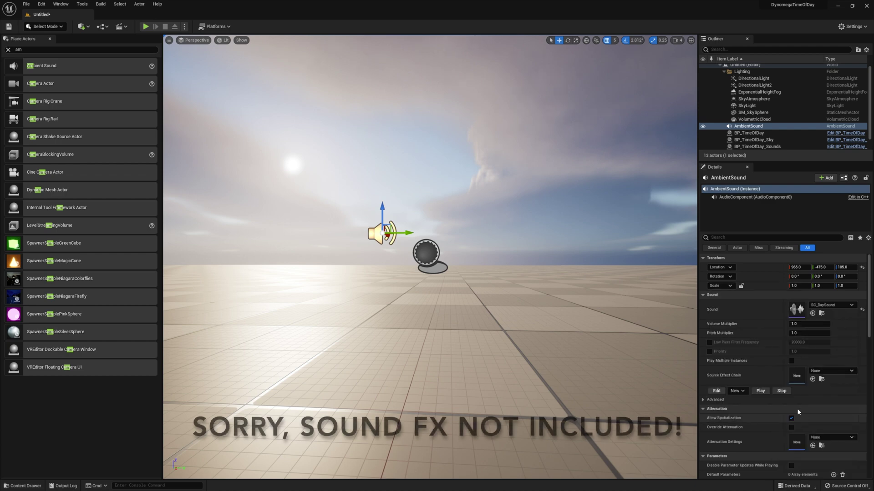
Alt-drag a copy of the ambient sound, set it to SC_NightSound, and run the level.
click(759, 390)
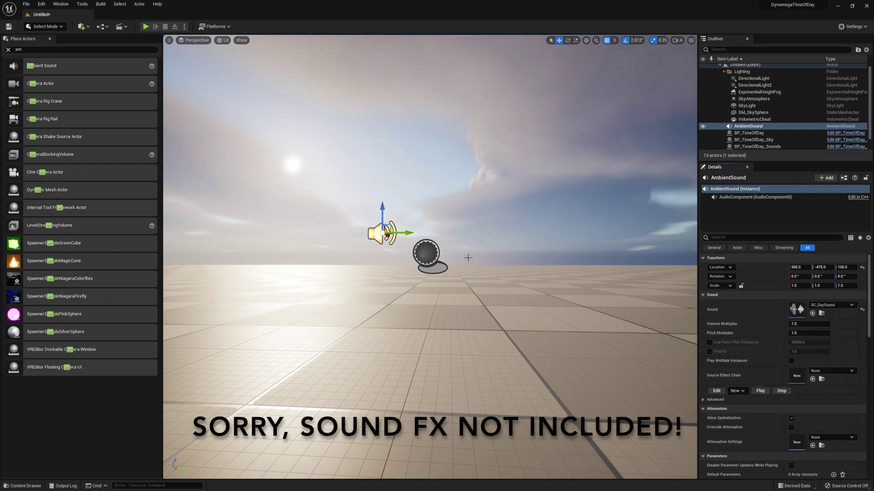
alt+drag(408, 234, 498, 234)
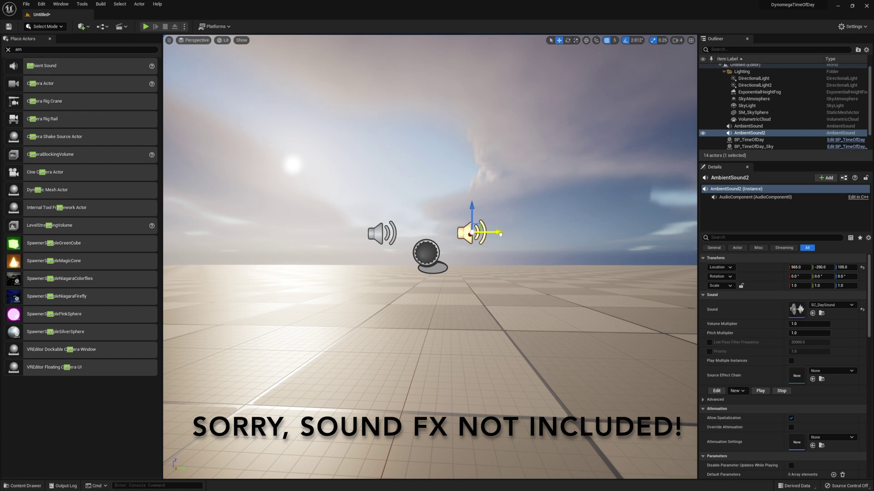
click(832, 305)
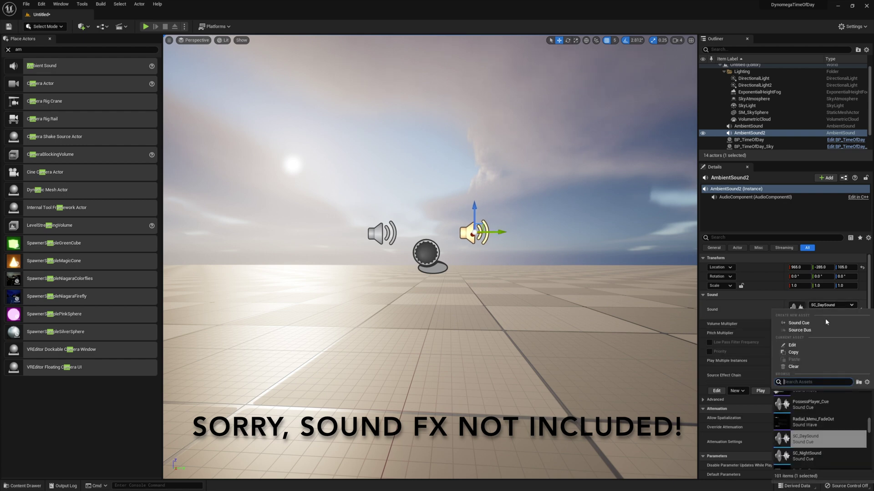
click(789, 418)
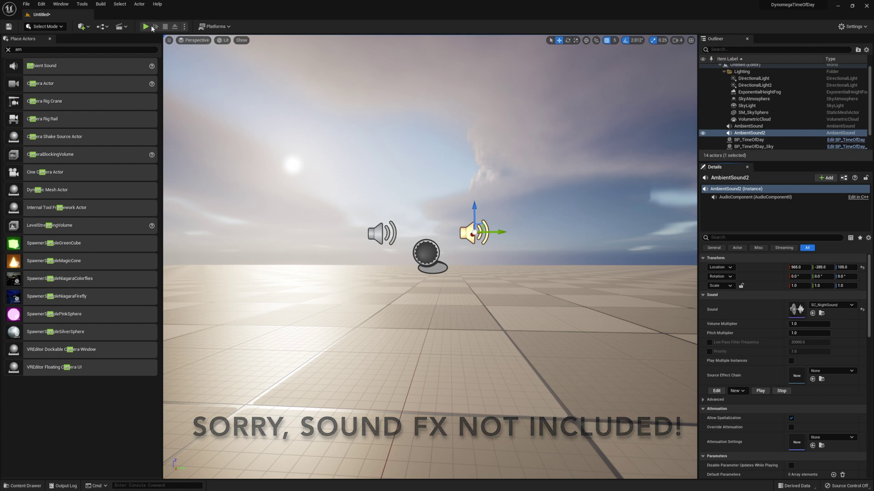
click(151, 28)
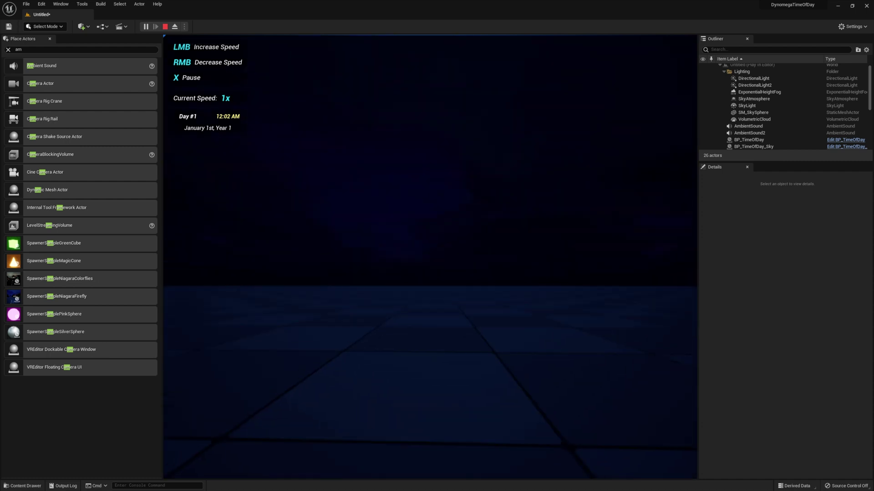
Assign the left speaker as the daytime sound and the right speaker as the nighttime sound.
key(Escape)
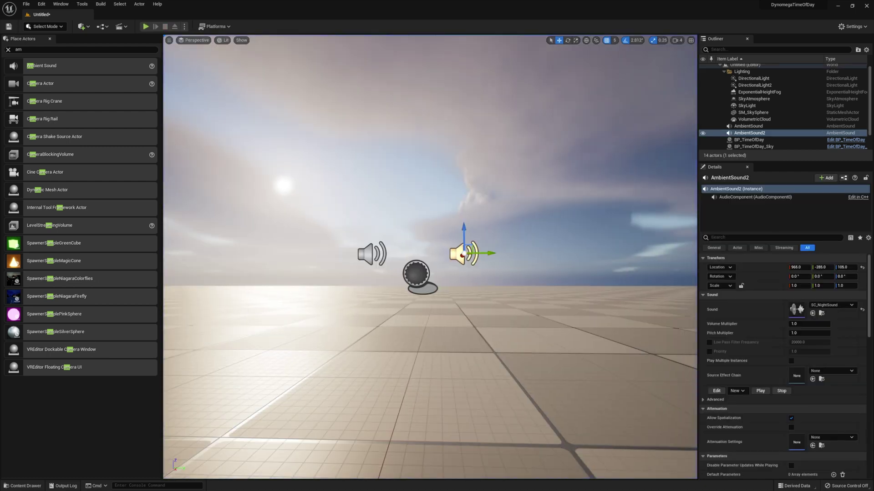
click(416, 273)
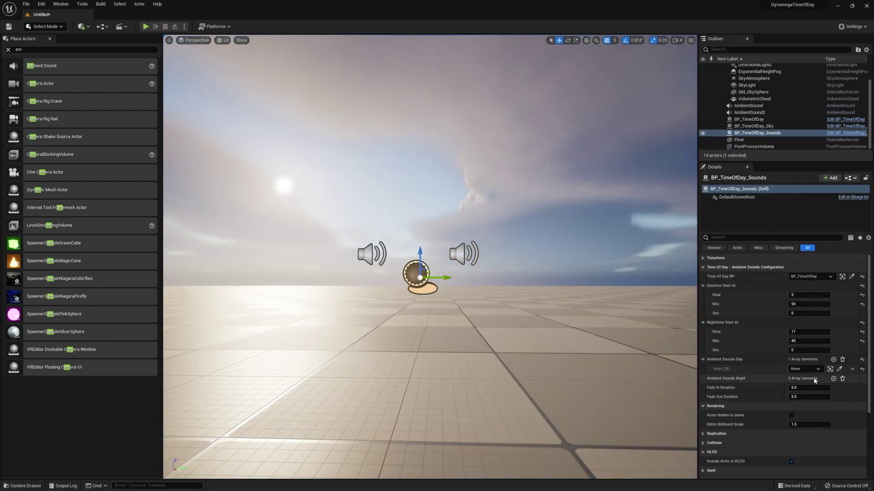
click(839, 369)
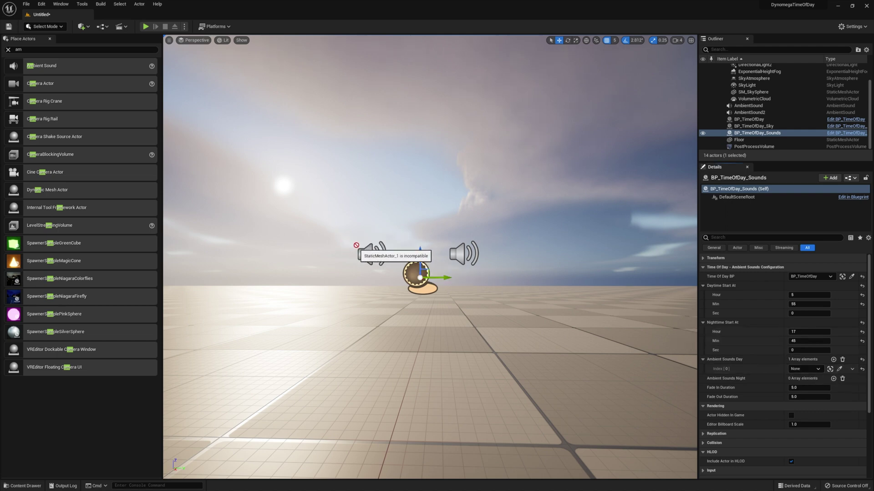
click(371, 253)
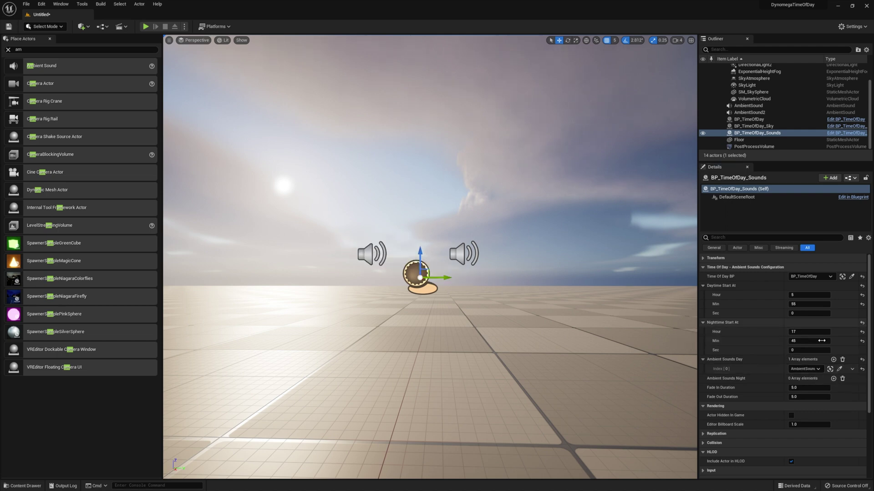
click(833, 379)
click(839, 388)
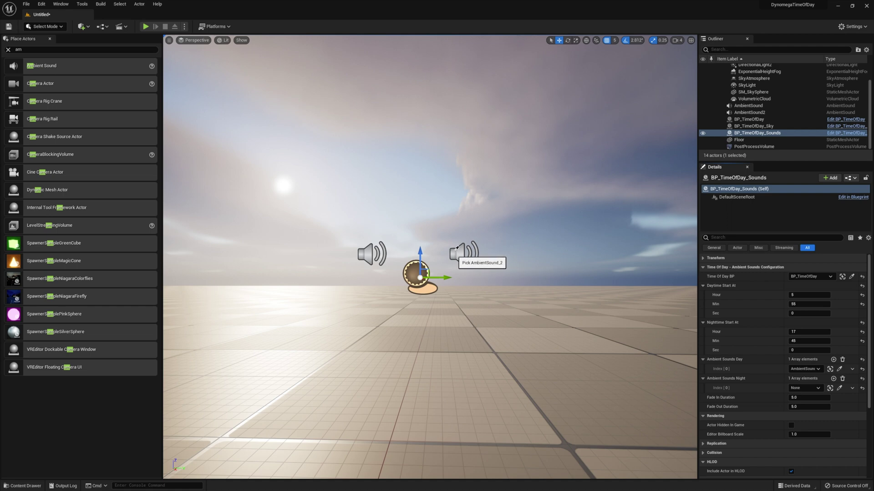
click(457, 247)
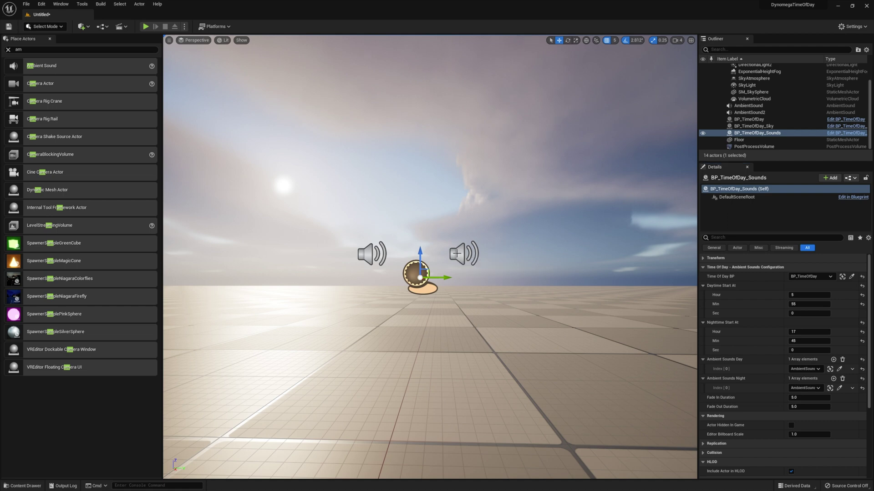
Delete the extra daytime sound entry, then play-test the level and stop.
click(833, 359)
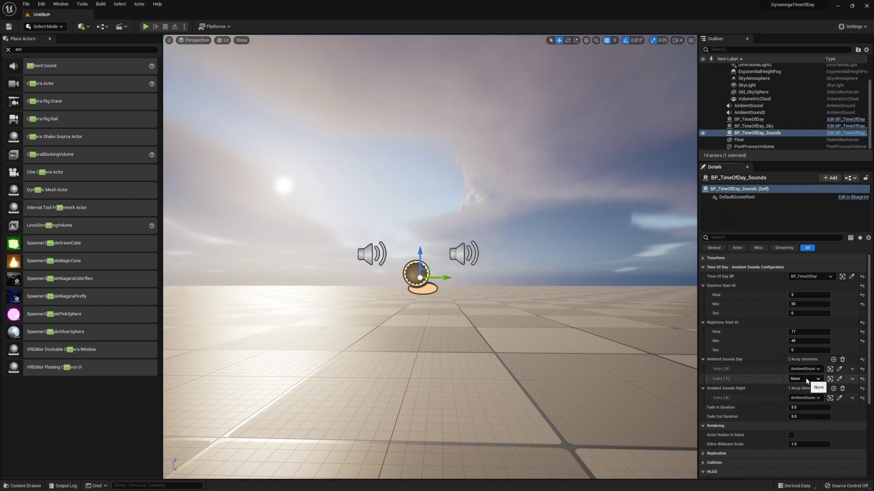
click(851, 378)
click(855, 399)
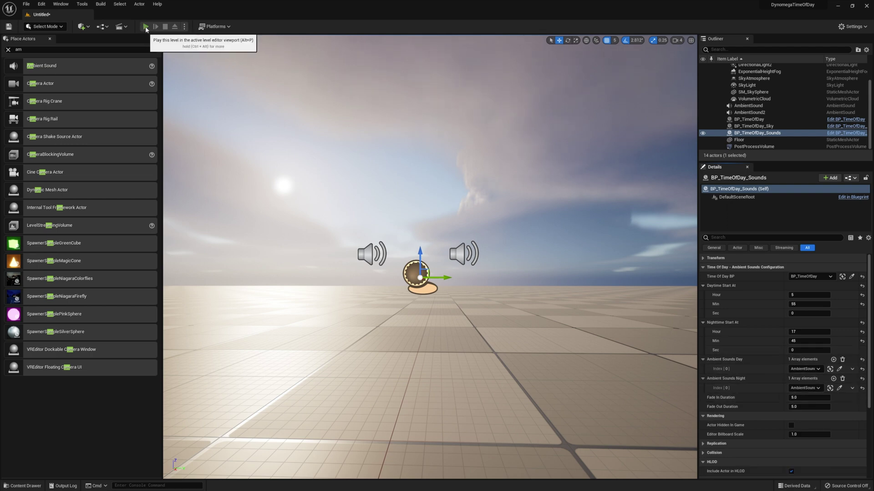
click(146, 27)
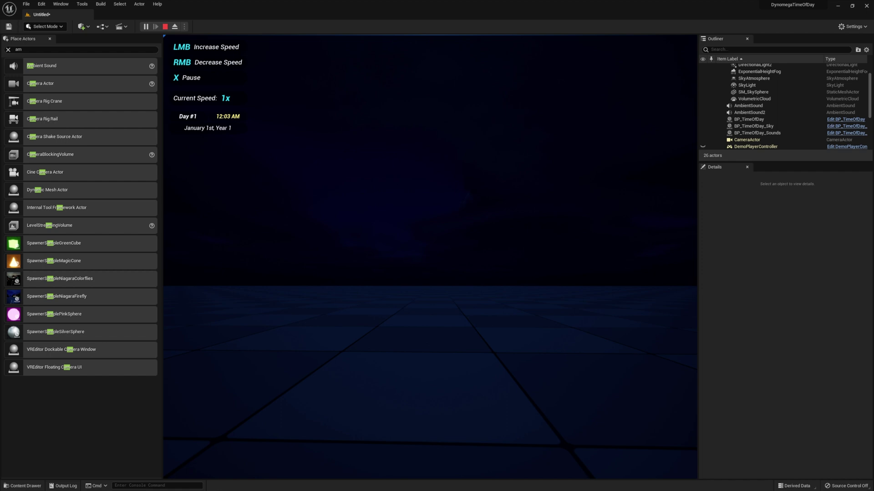
key(Escape)
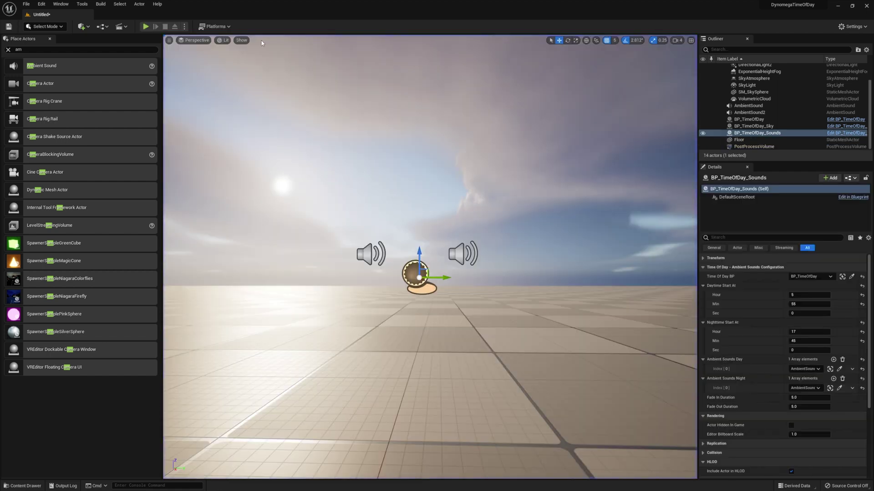
Select AmbientSound and AmbientSound2, filter Details by 'act', and uncheck Auto Activate.
click(371, 254)
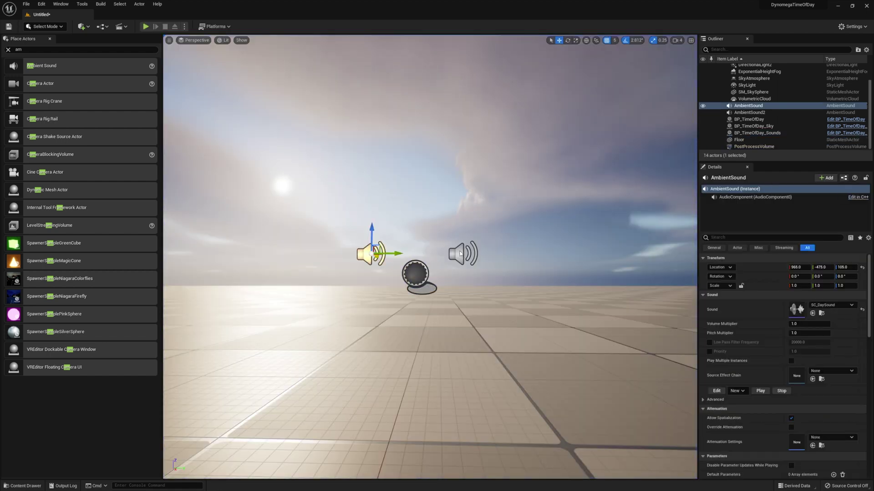
ctrl+click(459, 253)
click(727, 186)
text(act)
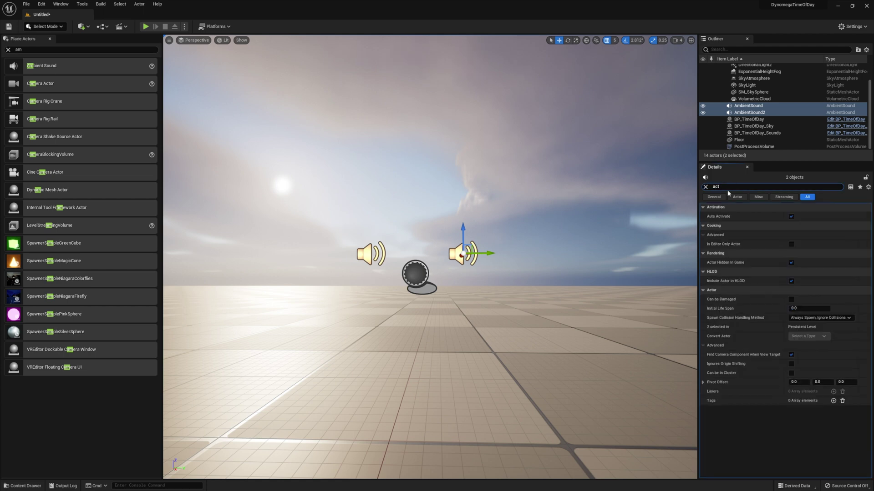
click(791, 217)
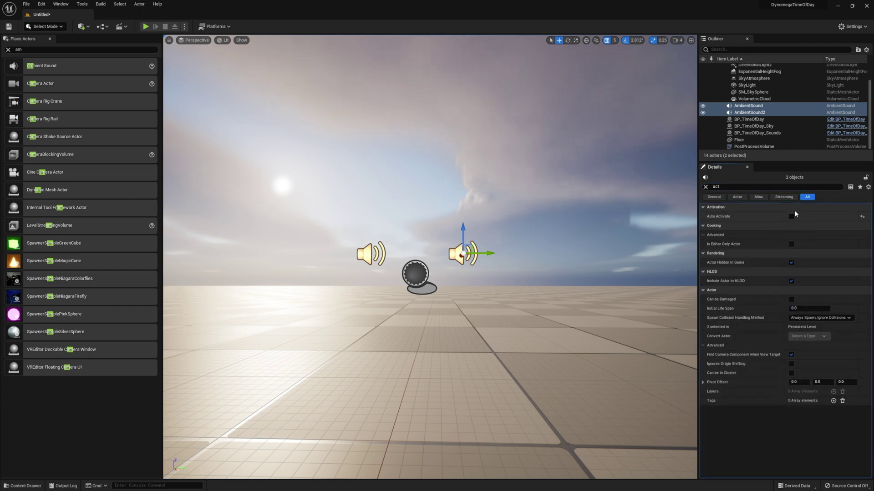
click(146, 26)
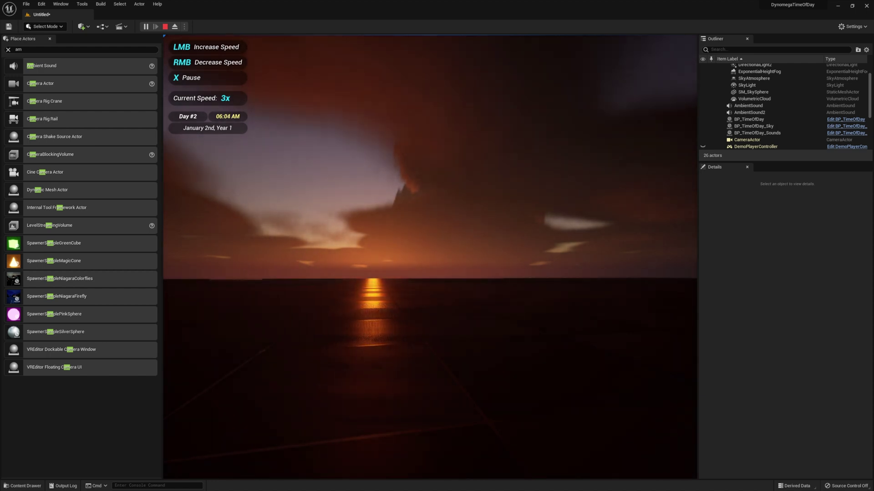
key(Escape)
Drag a Cylinder from the basic shapes onto the level floor.
mouse_move(317, 218)
right_down()
mouse_move(318, 227)
mouse_move(318, 204)
mouse_move(314, 214)
right_up()
key(ctrl+space)
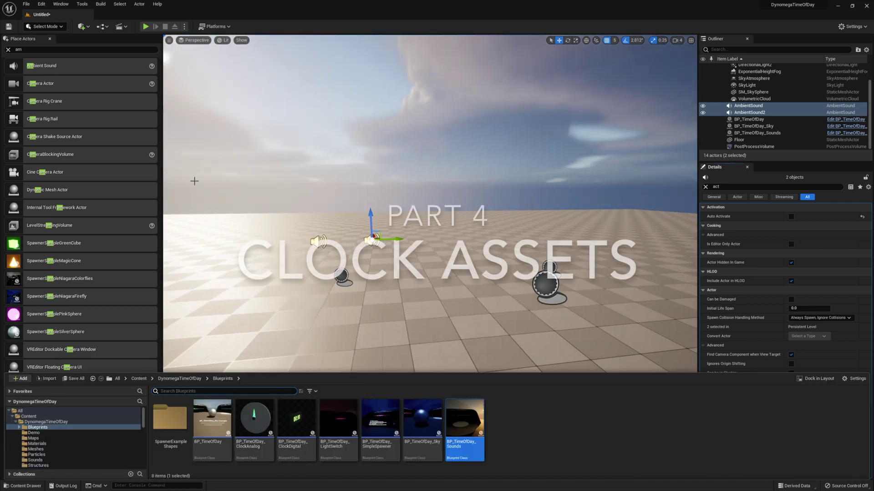
click(8, 51)
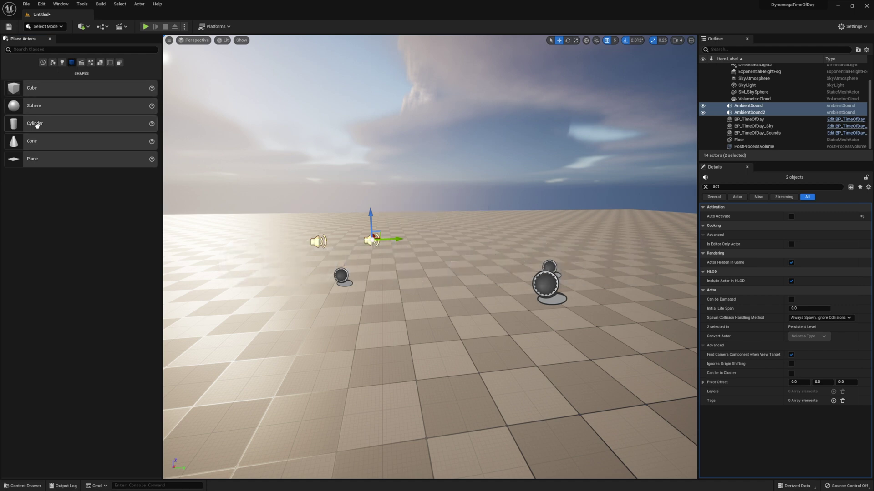
drag(36, 125, 659, 264)
right_drag(660, 264, 402, 259)
mouse_move(402, 260)
mouse_down()
mouse_move(400, 182)
mouse_move(403, 255)
mouse_up()
Set the cylinder's Z and Y scale to 5.0.
click(705, 237)
text(5)
key(Return)
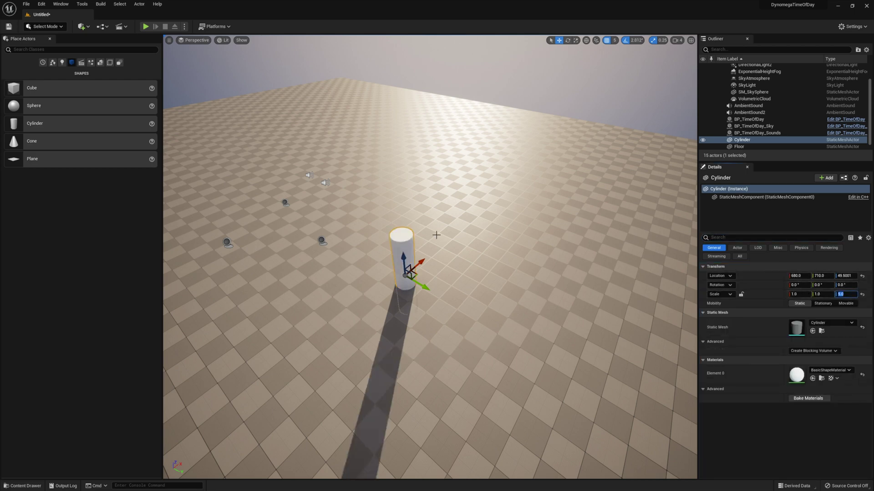
click(819, 294)
text(5)
key(Return)
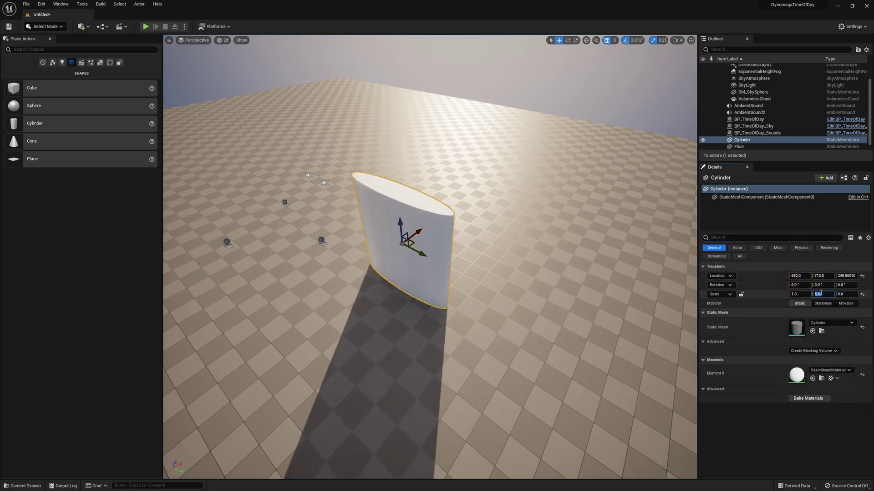
right_drag(304, 203, 375, 230)
key(Escape)
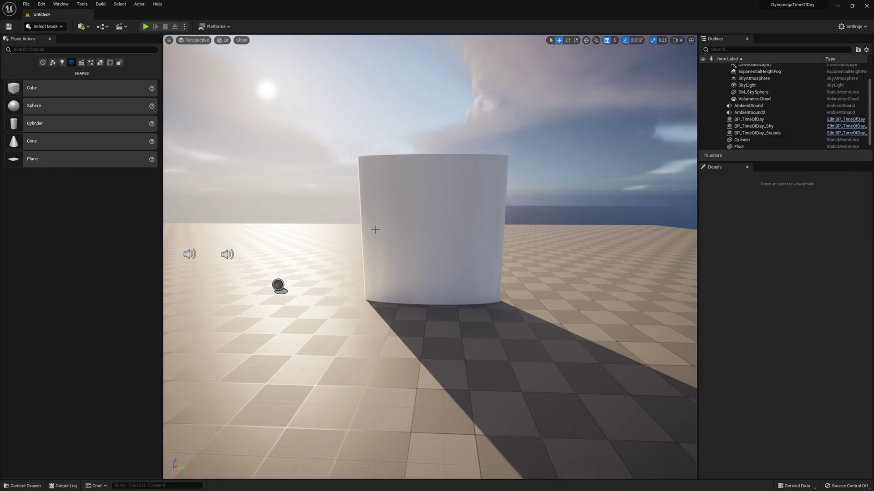
click(23, 485)
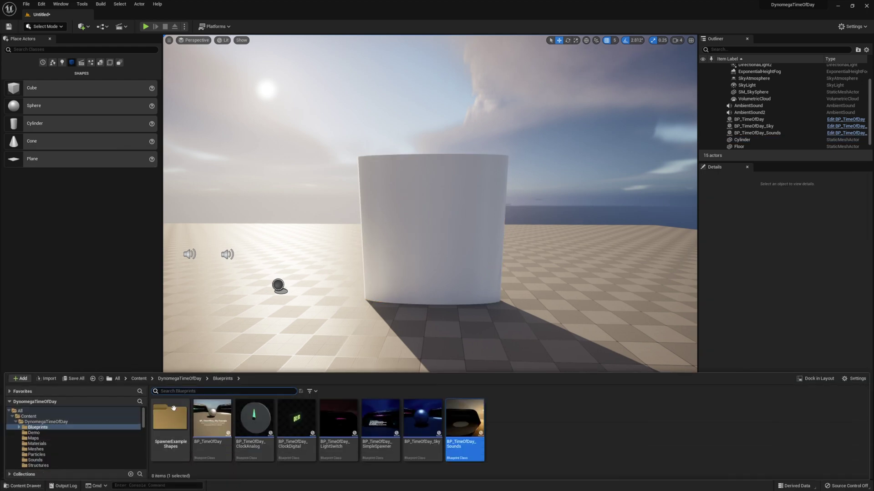
Drop BP_TimeOfDay_ClockAnalog onto the cylinder and rotate it 90° in Top view to face outward.
drag(255, 419, 433, 246)
key(f)
key(alt+j)
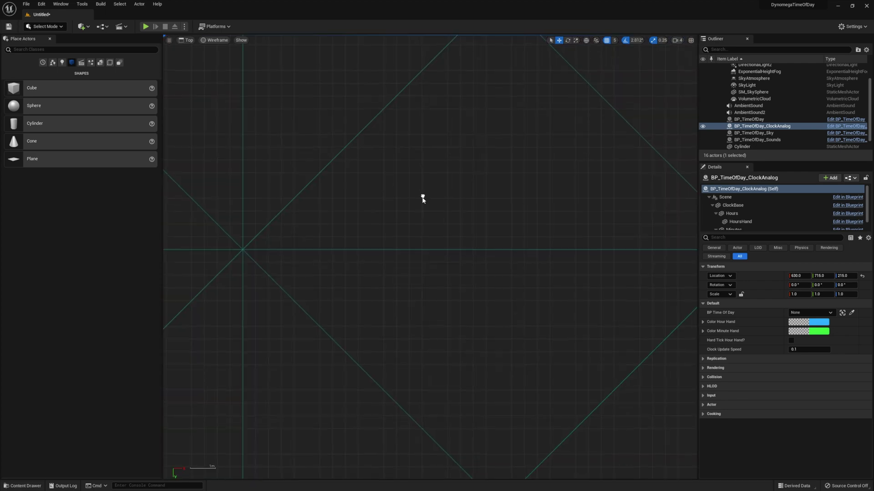
scroll(423, 197, down, 3)
scroll(360, 198, up, 8)
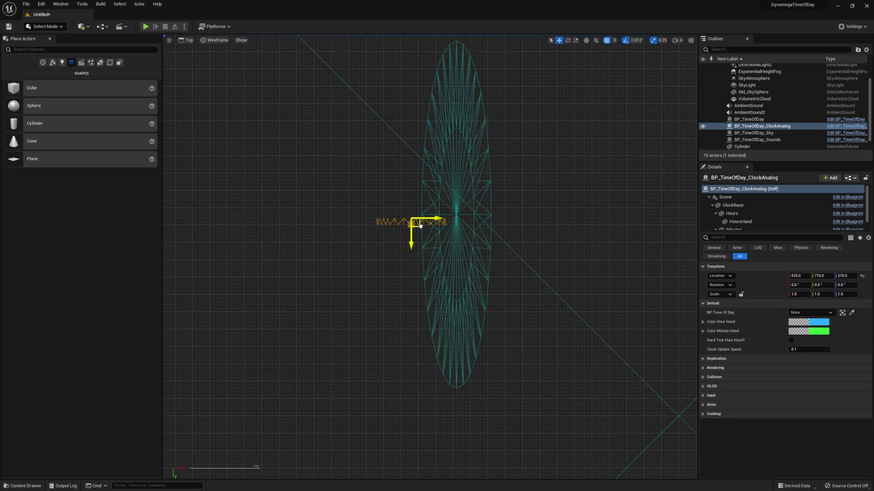
key(e)
drag(455, 200, 422, 263)
click(189, 40)
click(205, 46)
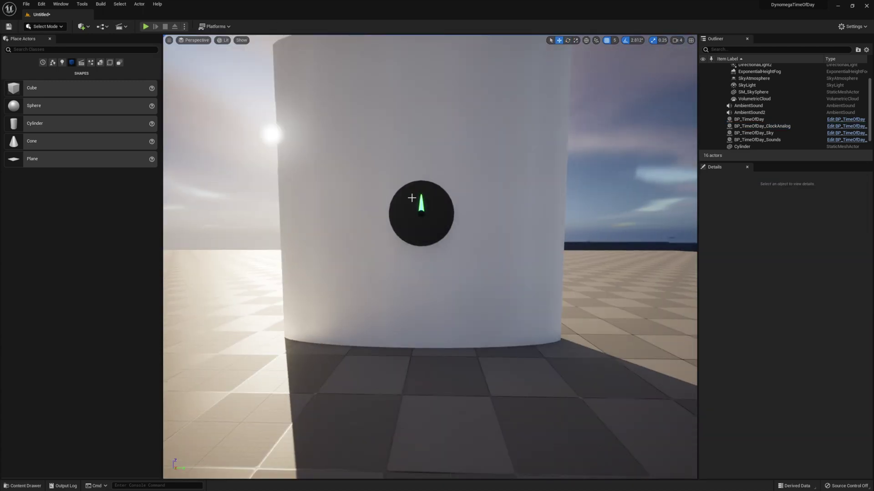
click(414, 199)
Link the analog clock to BP_TimeOfDay and give it a locked uniform scale of 2.
click(815, 312)
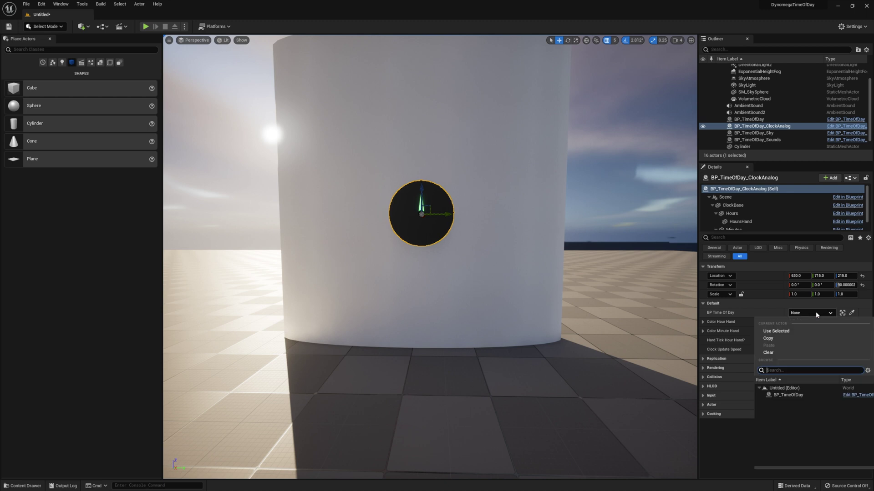
click(789, 395)
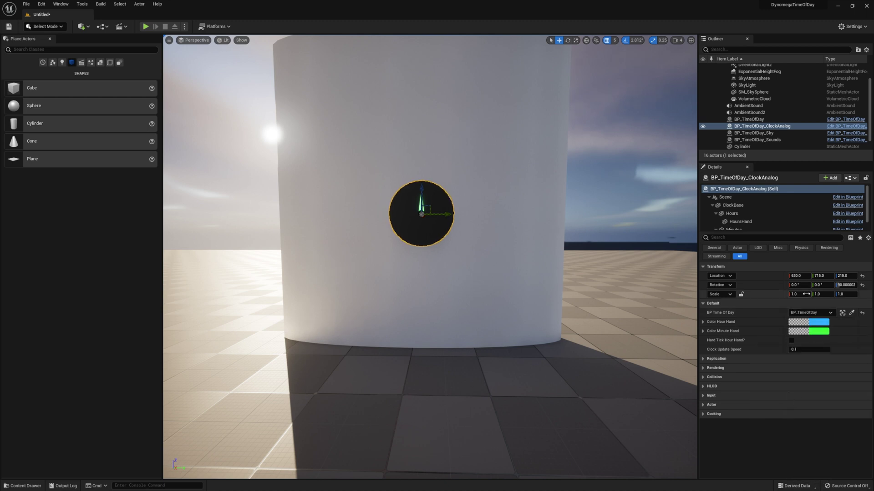
text(3)
key(Return)
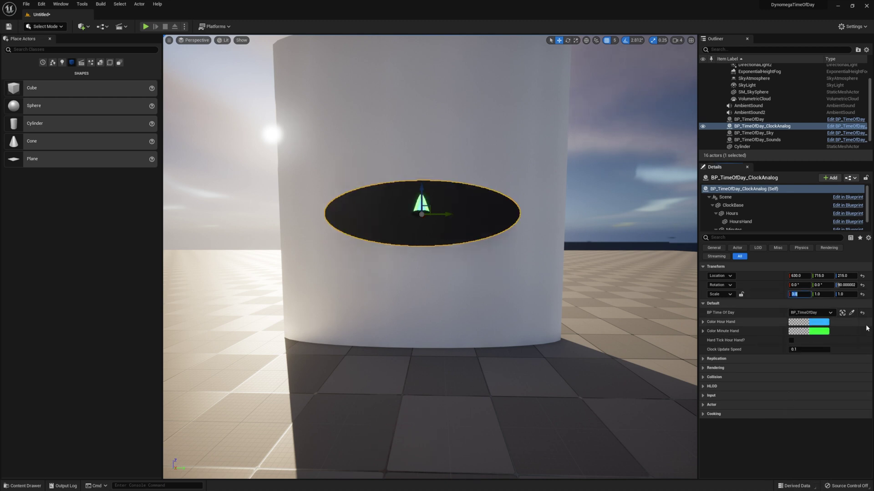
text(1)
key(Return)
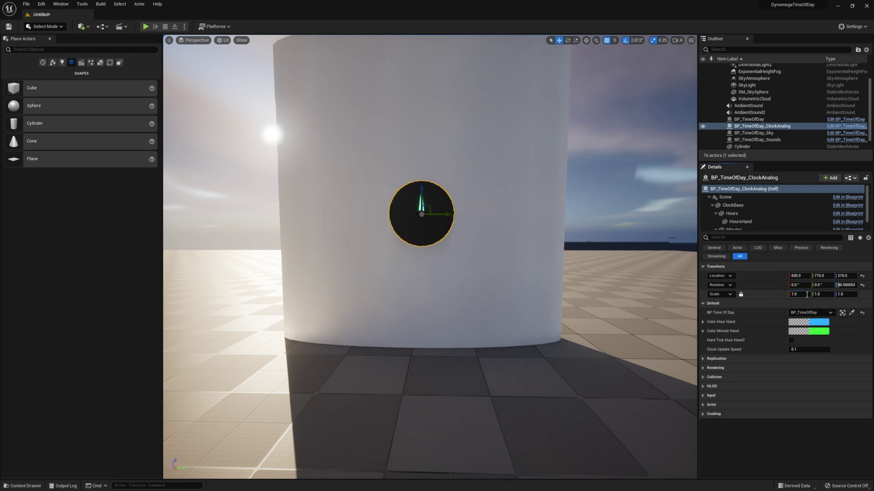
click(740, 295)
double_click(800, 295)
text(3)
key(Return)
text(2)
key(Return)
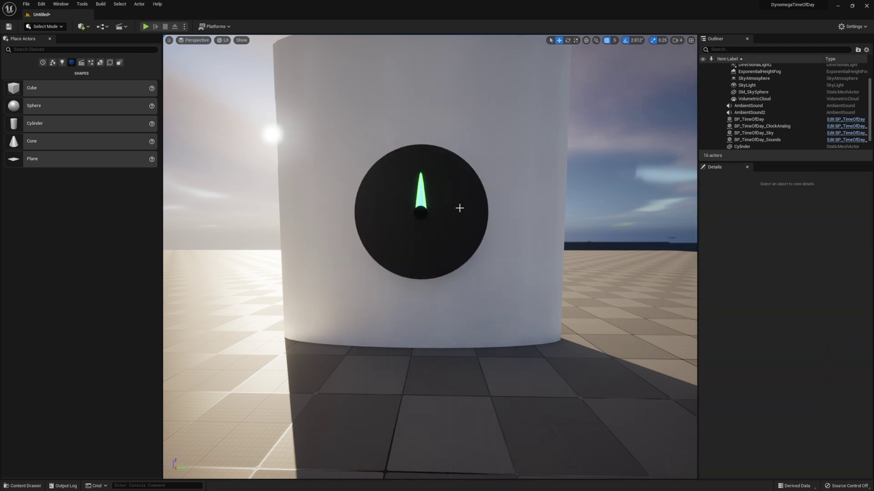
Colour the clock's hour hand magenta and its minute hand saturated yellow.
click(804, 322)
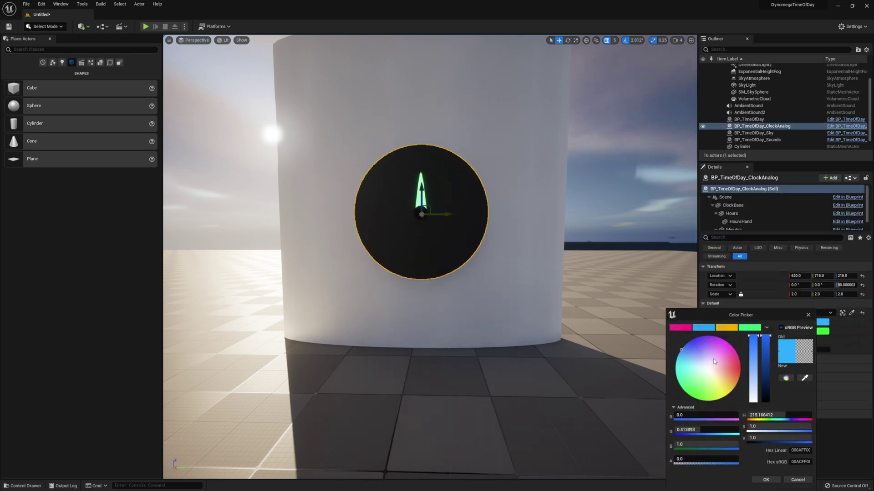
click(729, 343)
click(765, 479)
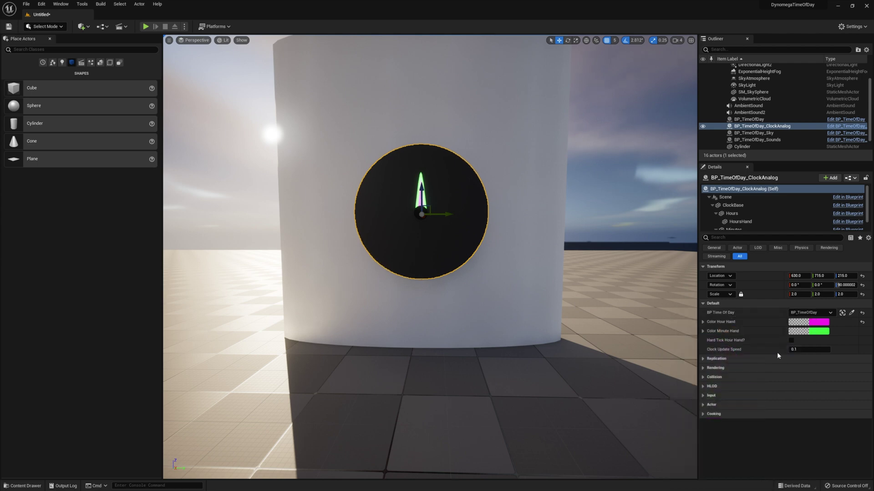
click(822, 332)
click(727, 383)
click(736, 391)
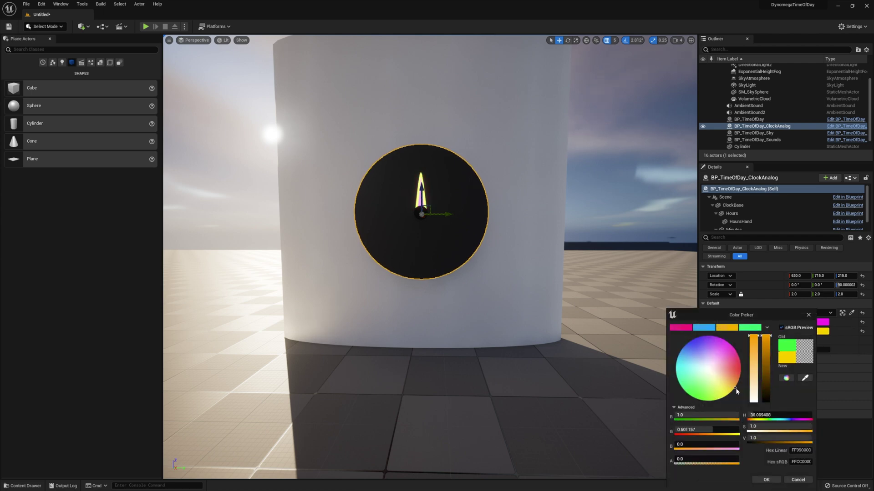
click(766, 479)
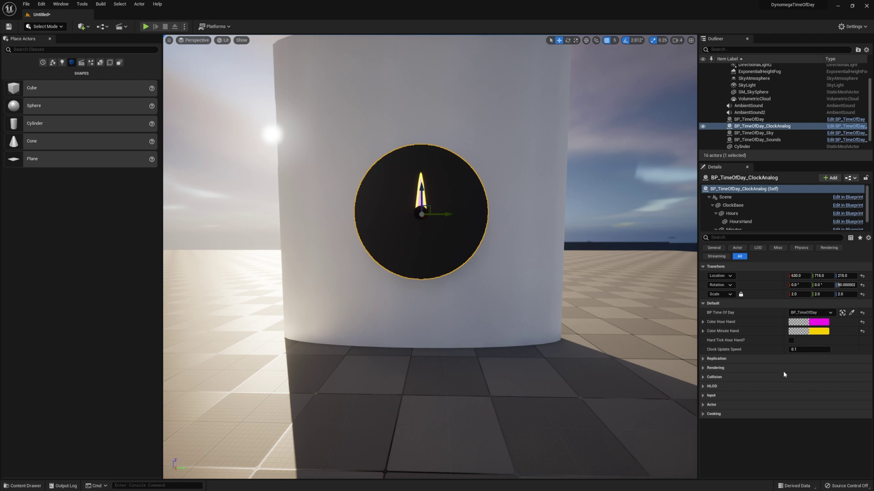
Play-test the clock, speeding up time four times, then stop.
click(145, 26)
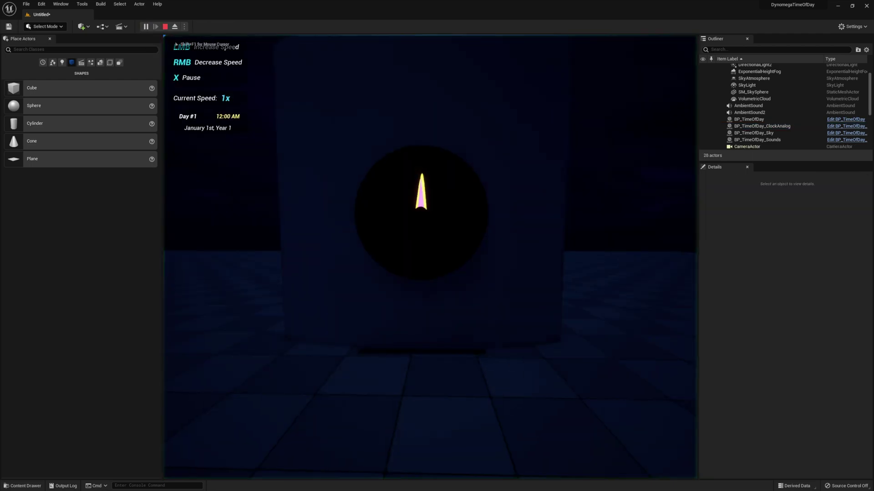
click(430, 255)
click(430, 255)
click(429, 255)
click(430, 255)
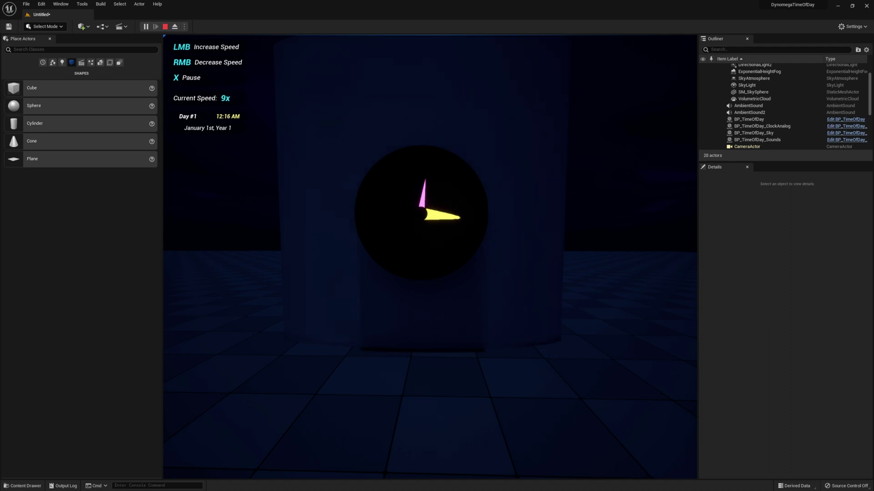
click(430, 255)
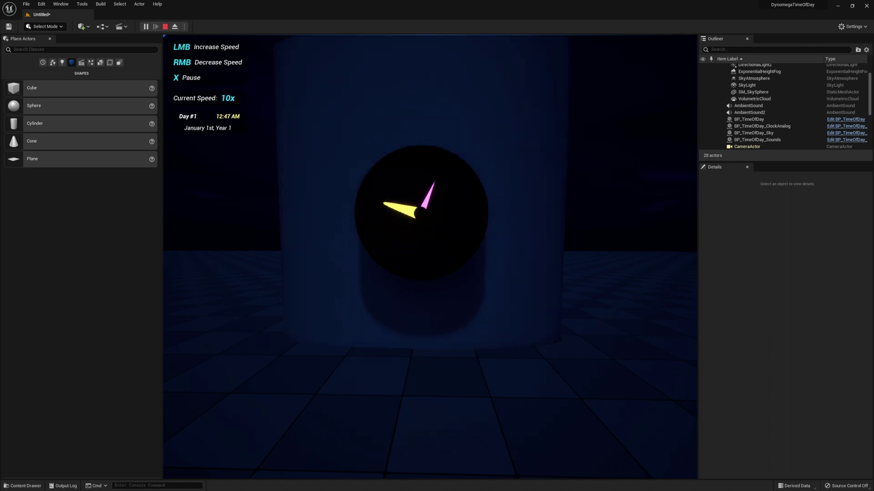
key(Escape)
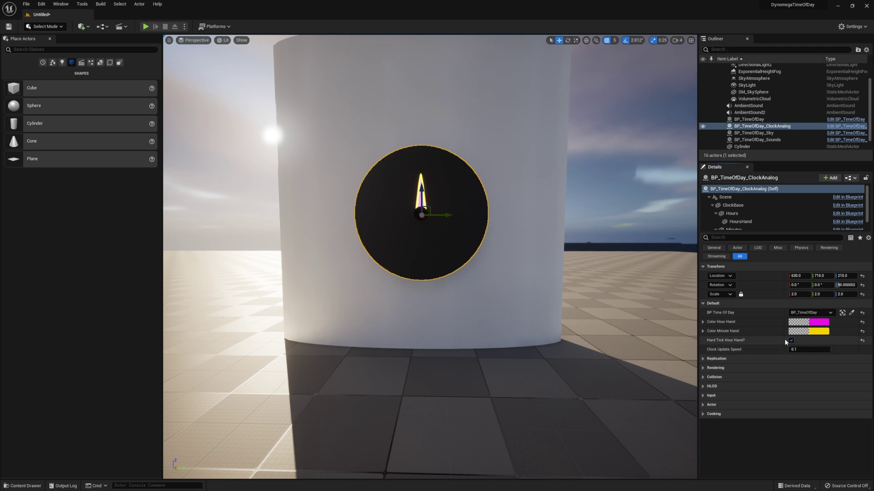
Run the clock test again, lower the time speed to 3x, then stop playing.
mouse_move(722, 345)
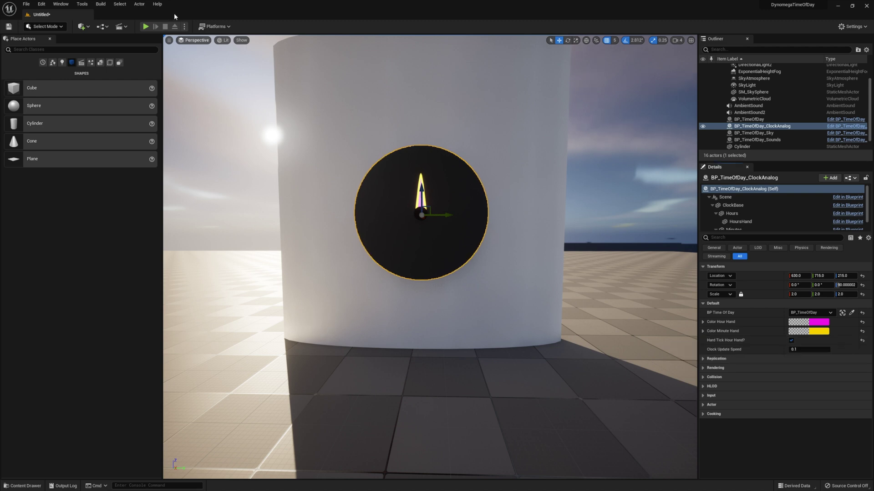
click(145, 26)
click(430, 258)
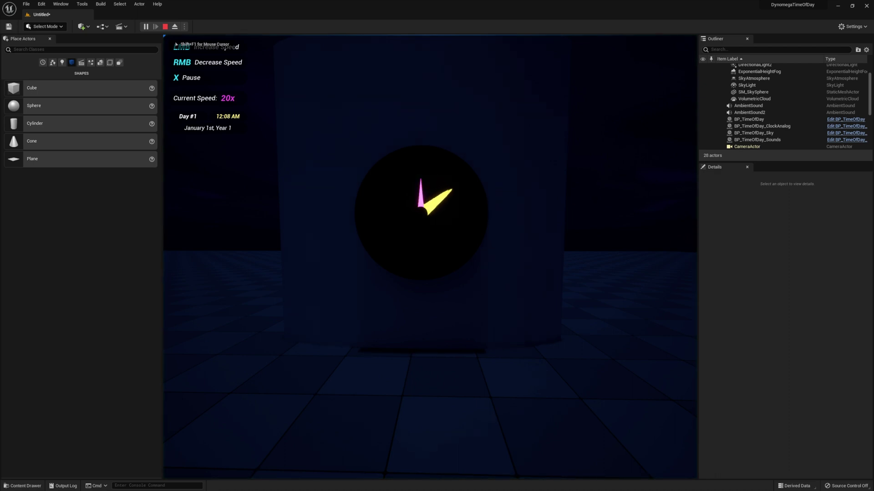
right_click(430, 257)
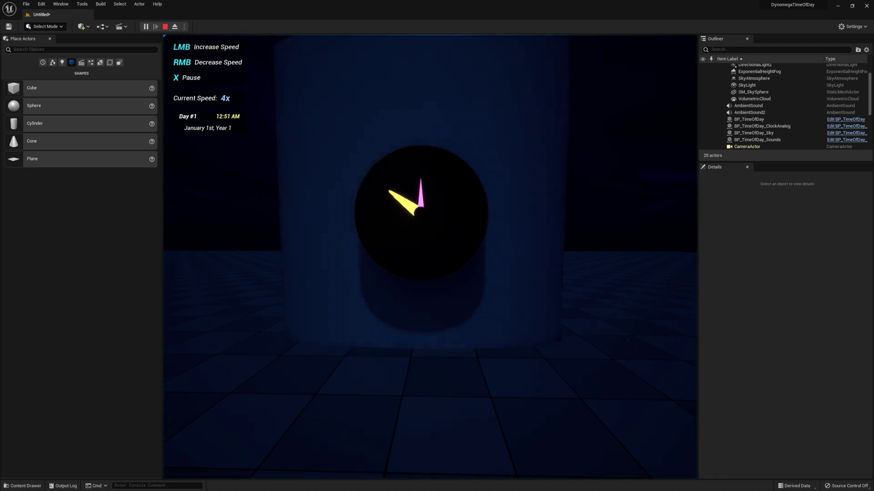
right_click(430, 257)
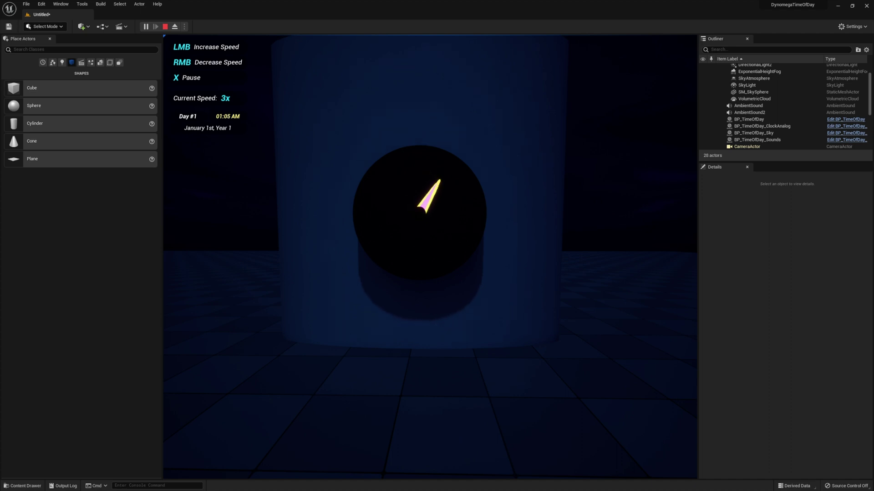
key(Escape)
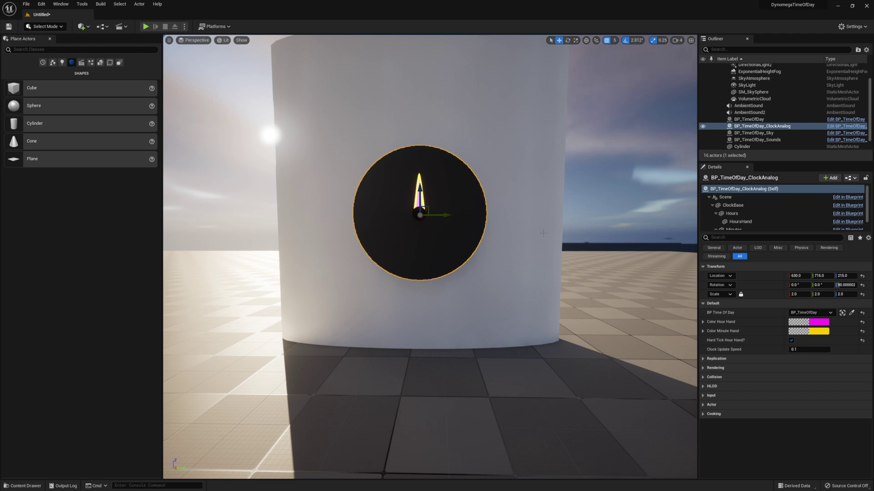
right_drag(543, 233, 529, 203)
Place BP_TimeOfDay_ClockDigital flush against the back of the cylinder.
key(Escape)
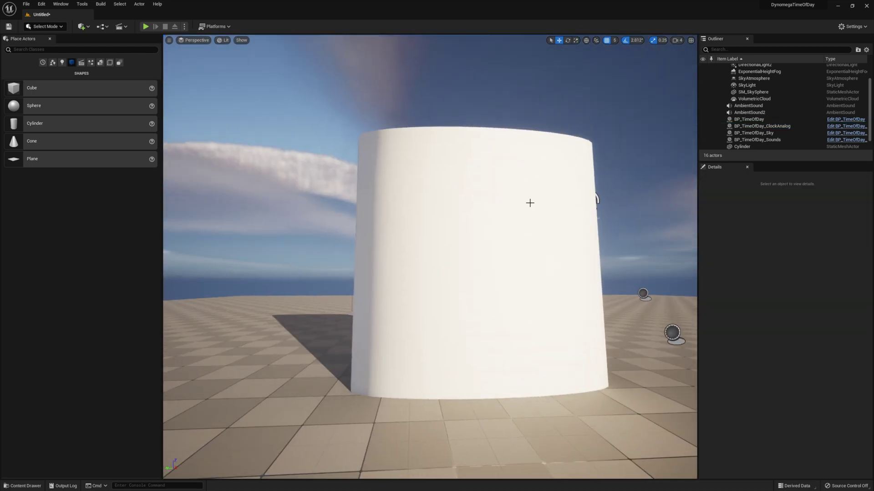
key(ctrl+space)
drag(251, 449, 495, 322)
scroll(495, 323, down, 3)
key(alt+j)
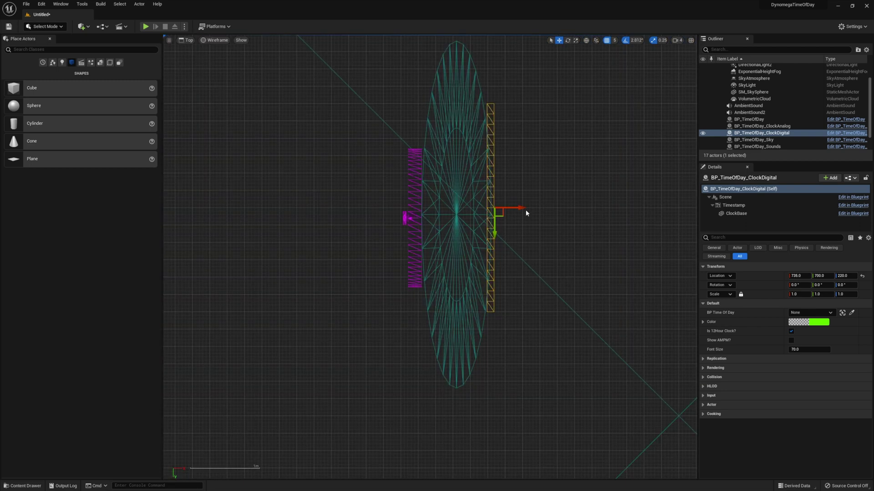
drag(494, 230, 495, 236)
click(185, 40)
click(201, 51)
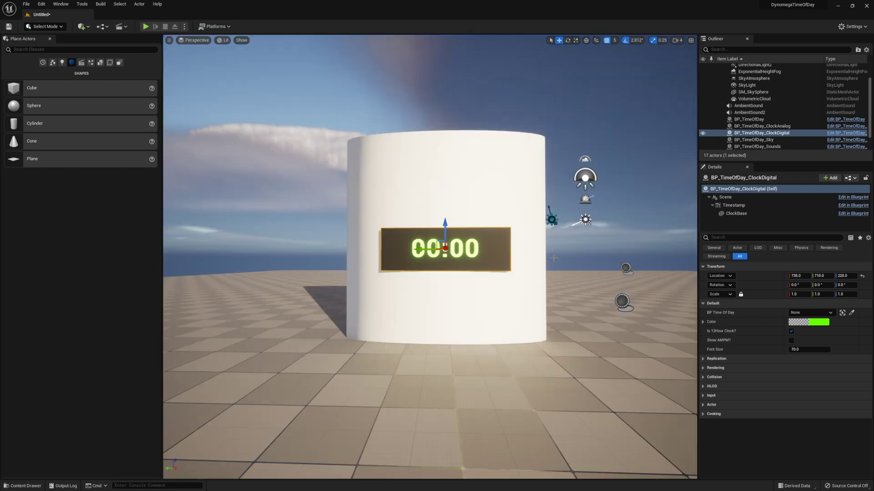
Link the clock to BP_TimeOfDay, tint its digits light blue, and raise Font Size to about 110.
click(817, 313)
click(793, 394)
click(817, 324)
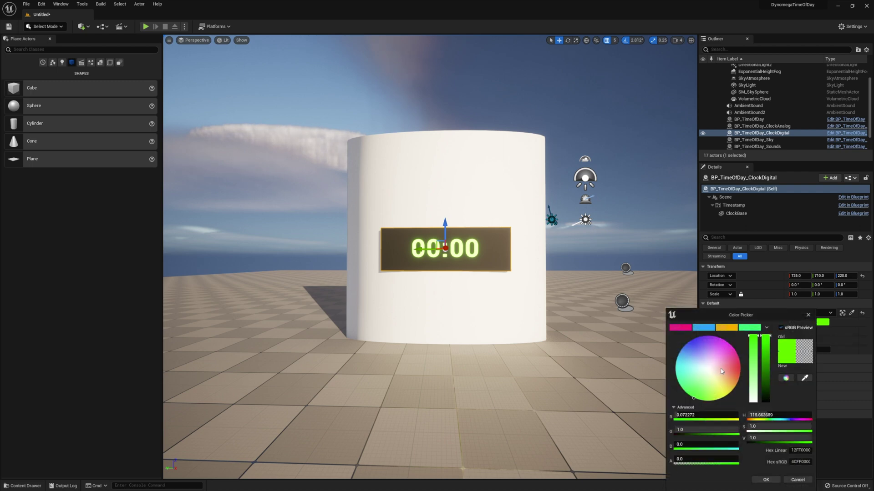
drag(721, 370, 675, 350)
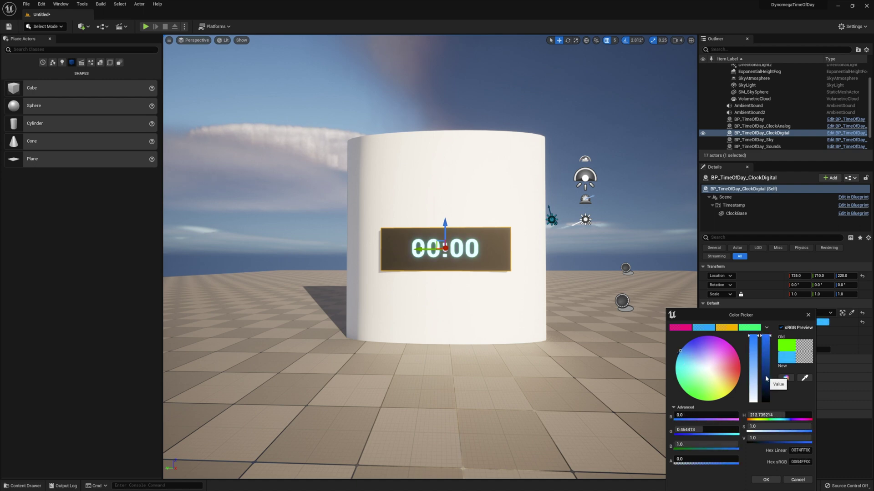
key(Return)
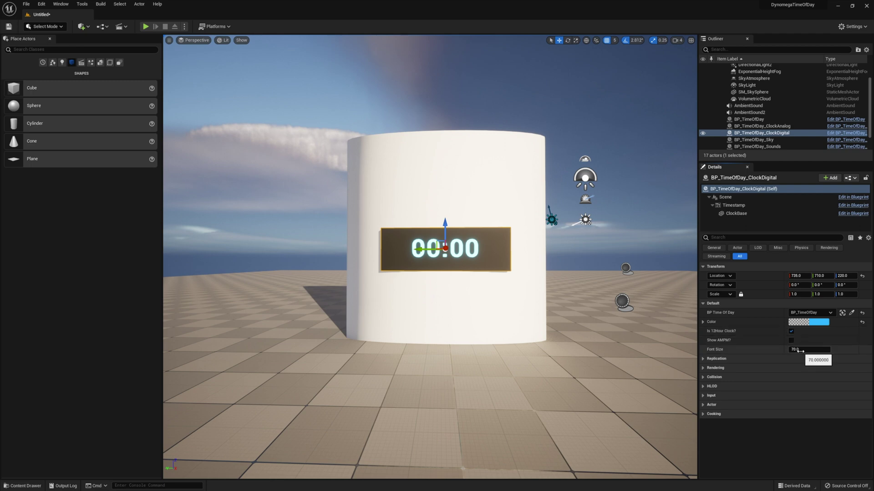
drag(809, 349, 842, 349)
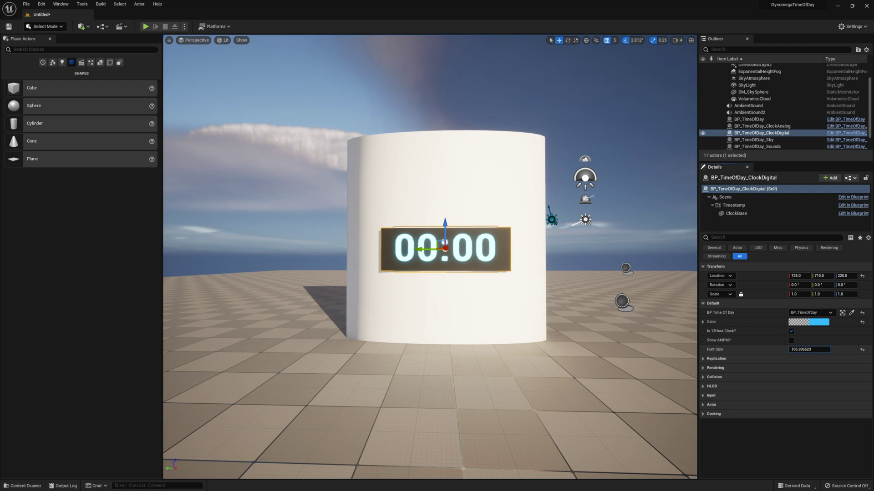
Play-test the digital clock twice, speeding up time in the second run.
key(alt+p)
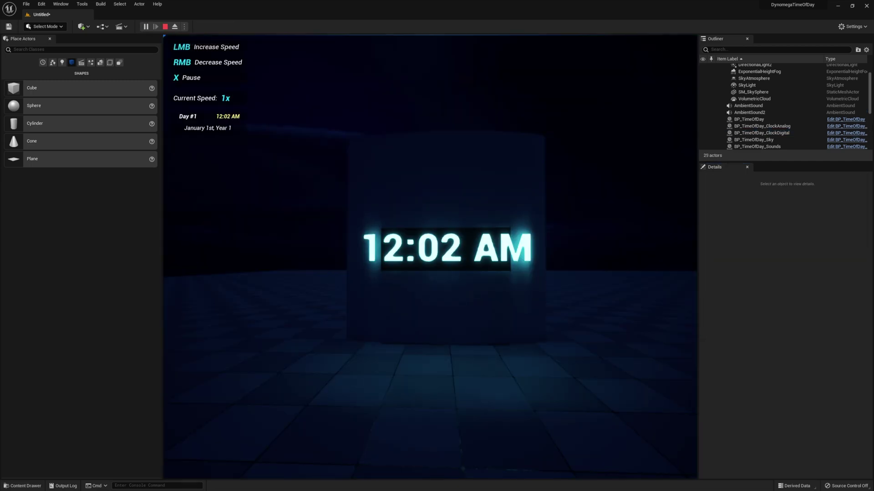
key(Escape)
key(alt+p)
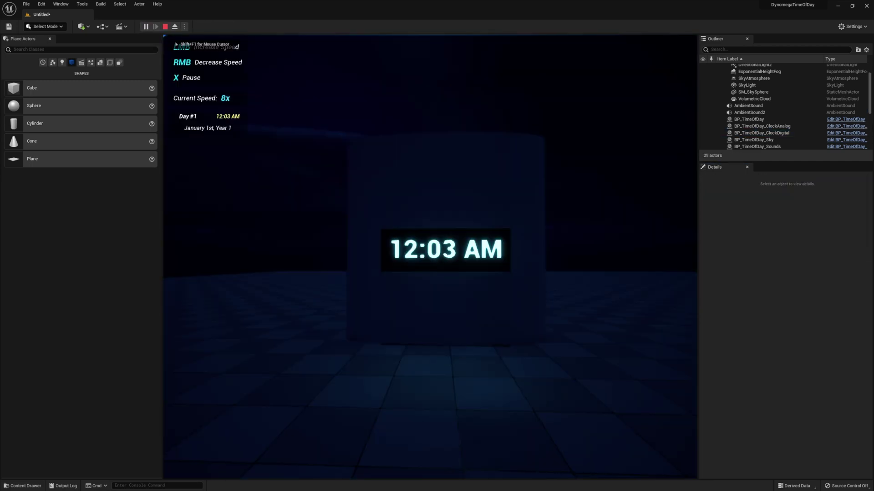
click(430, 257)
key(Escape)
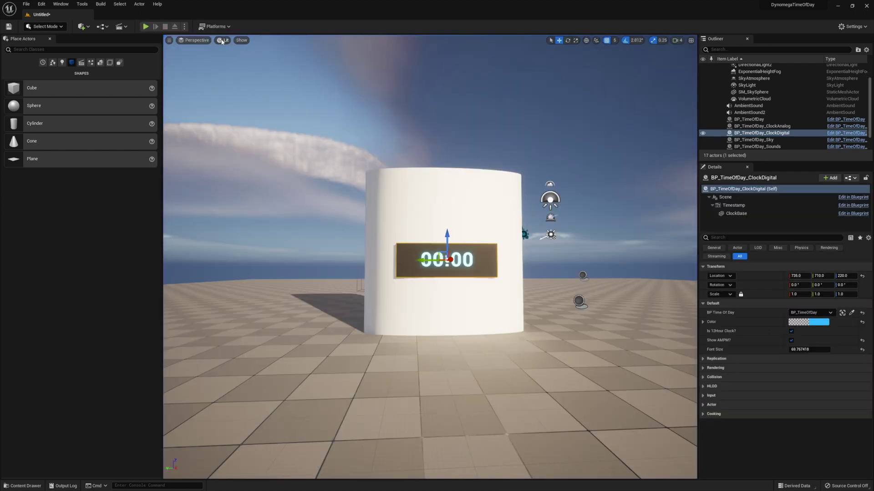
Change the clock digits to pink and play again to view them.
click(808, 322)
key(alt+p)
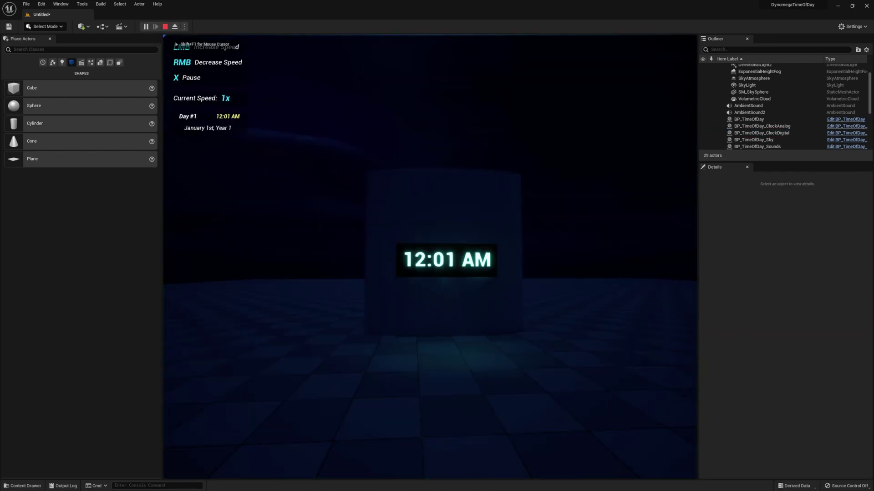
key(Escape)
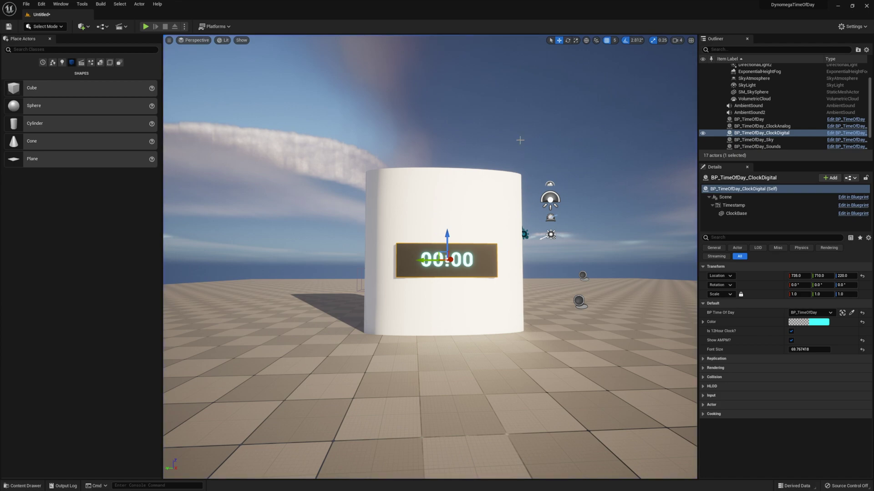
click(809, 322)
click(801, 478)
key(alt+p)
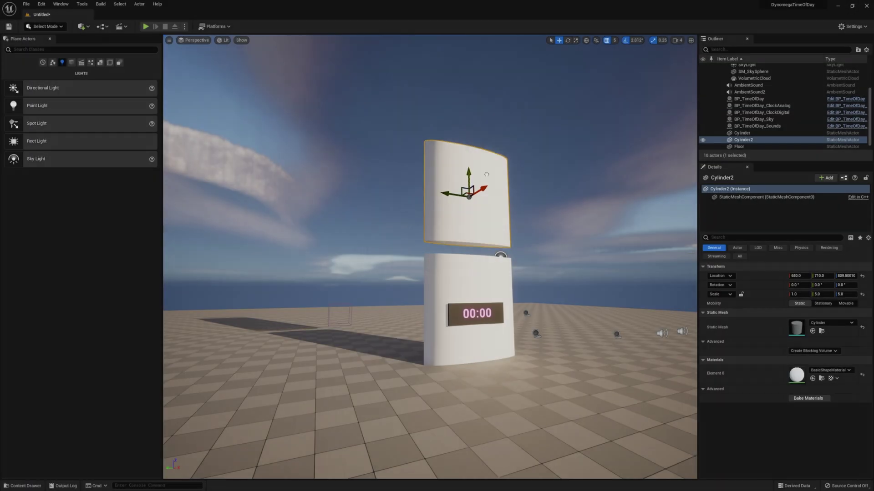
Set Cylinder2's rotation to -90 and scale it to 15 by 15 as a disc.
click(821, 285)
text(-90)
key(Return)
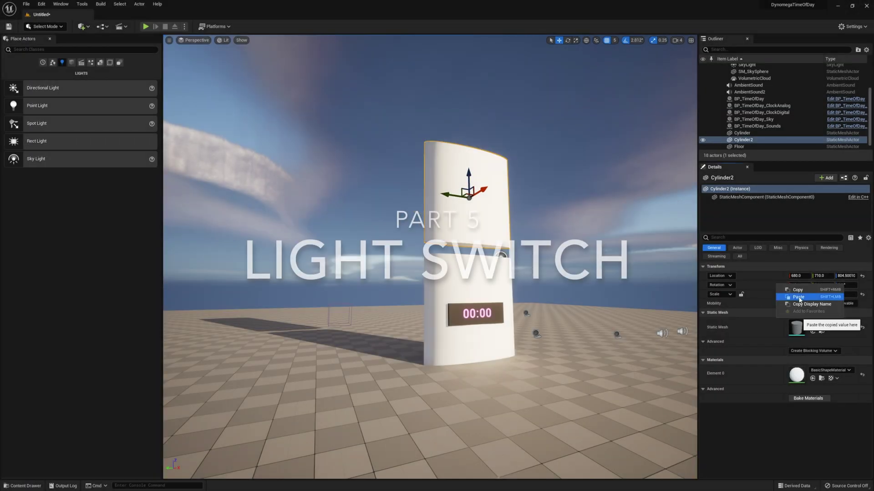
click(822, 294)
text(15)
key(Tab)
text(15)
key(Return)
key(Escape)
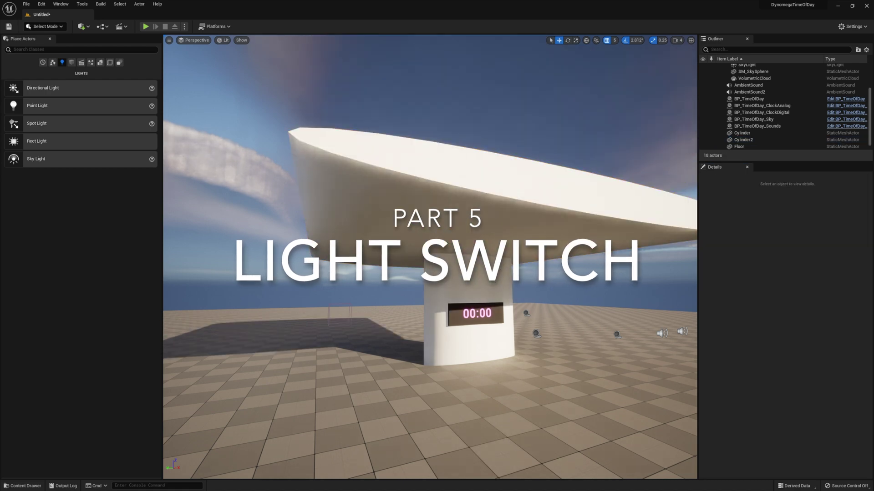
Place an orange point light beneath the disc.
right_drag(430, 255, 430, 255)
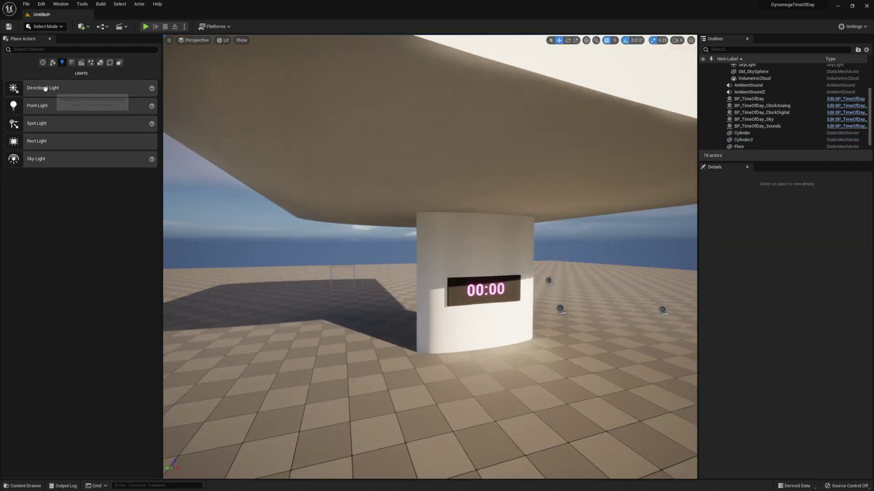
drag(37, 105, 384, 259)
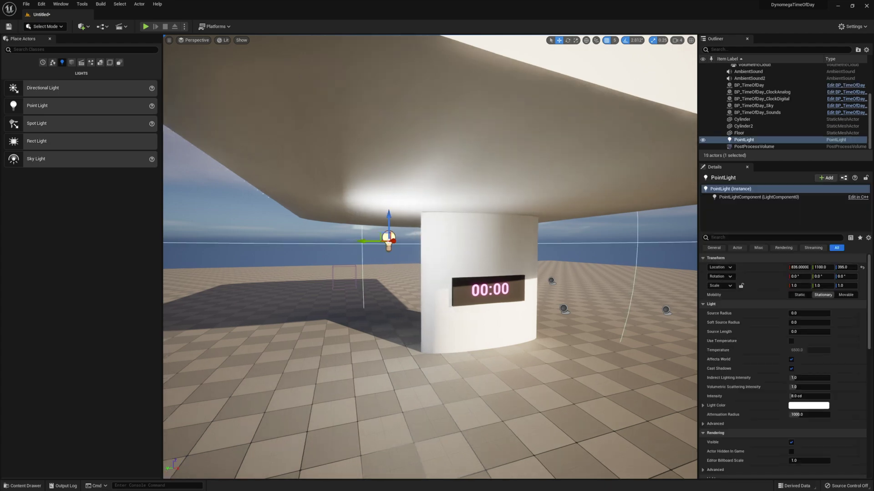
right_drag(384, 259, 387, 259)
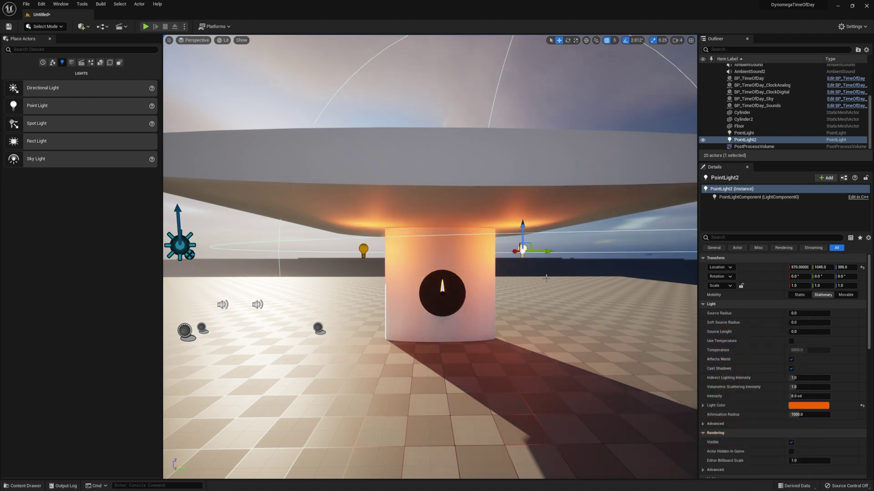
Move a duplicated light to the cylinder base, make it blue, and play-test the lighting.
drag(527, 227, 528, 314)
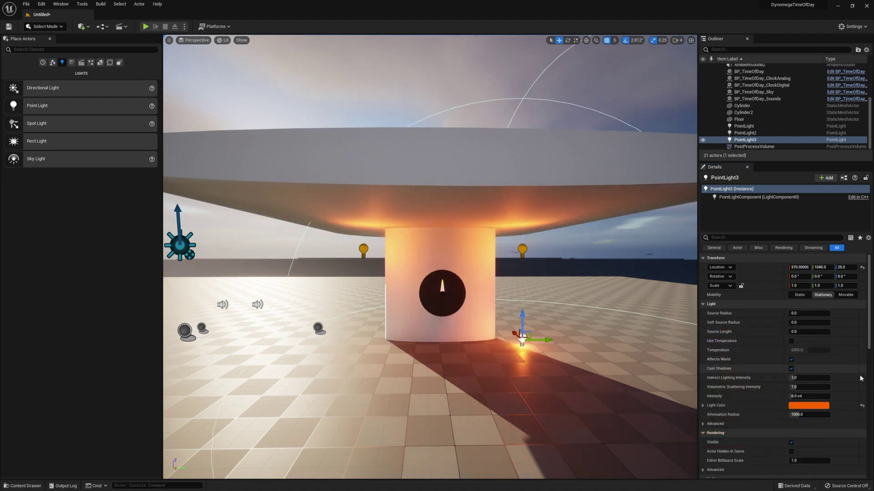
click(803, 406)
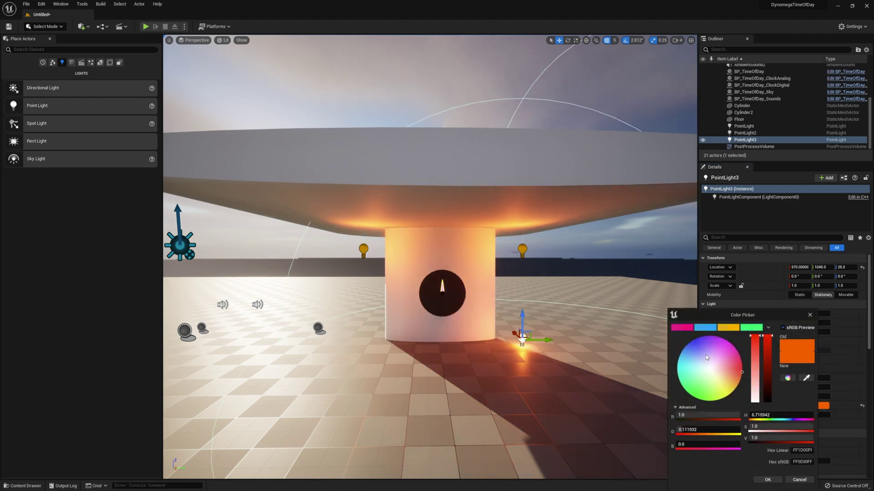
drag(706, 358, 676, 349)
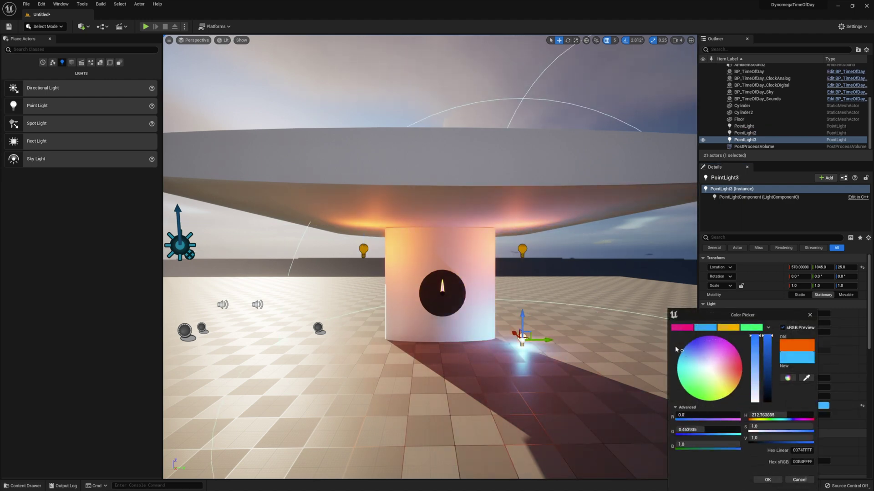
click(768, 480)
drag(550, 339, 471, 333)
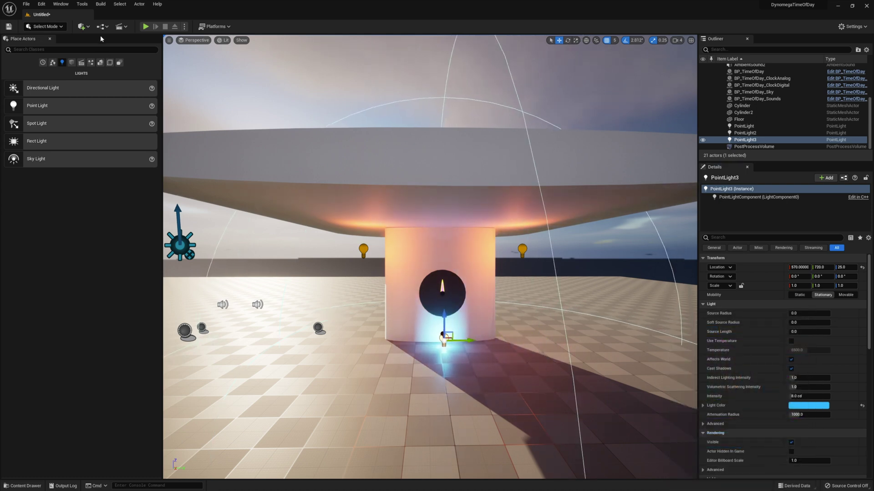
click(146, 27)
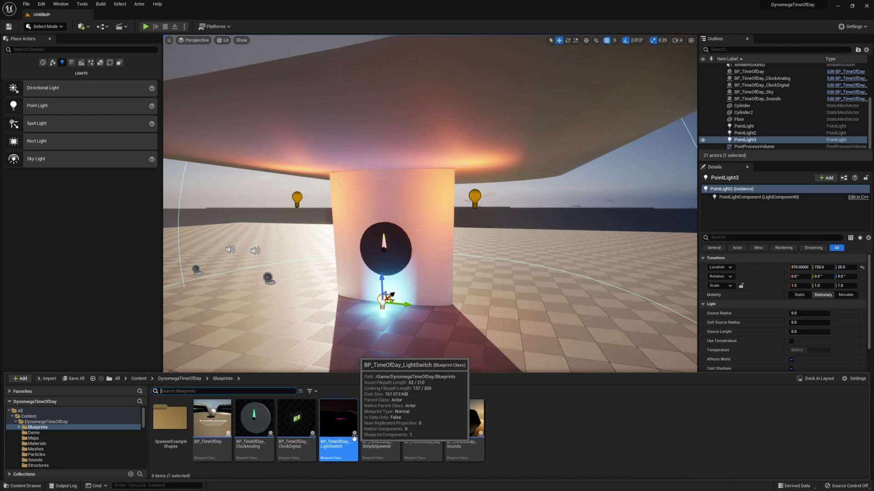
Place the light switch with daytime starting at 6:45 and nighttime at 16:45.
drag(339, 431, 366, 290)
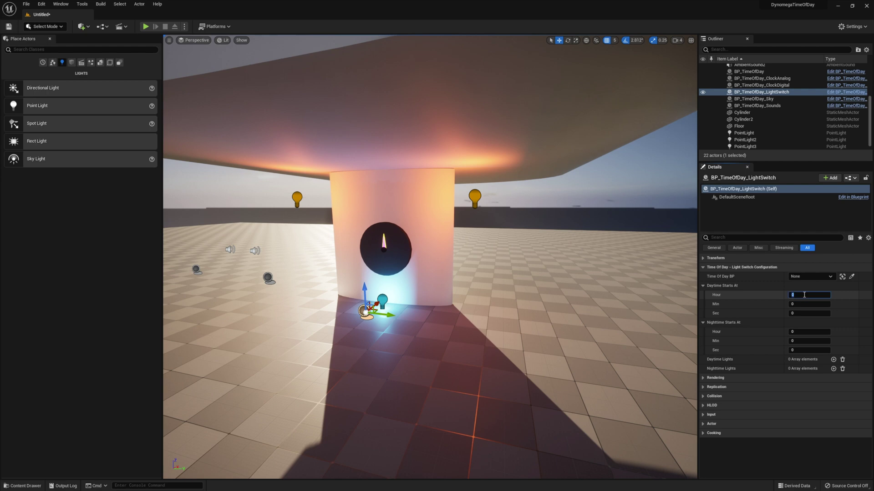
text(6)
key(Return)
click(802, 307)
text(4)
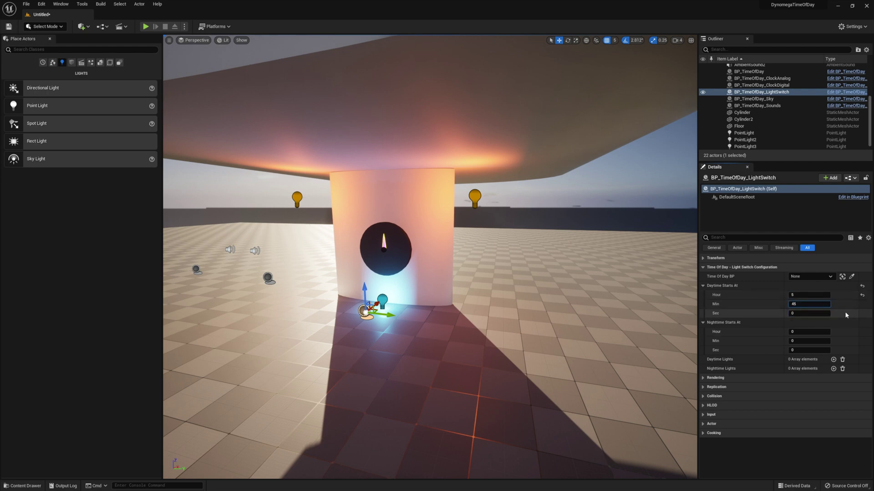
text(5)
key(Return)
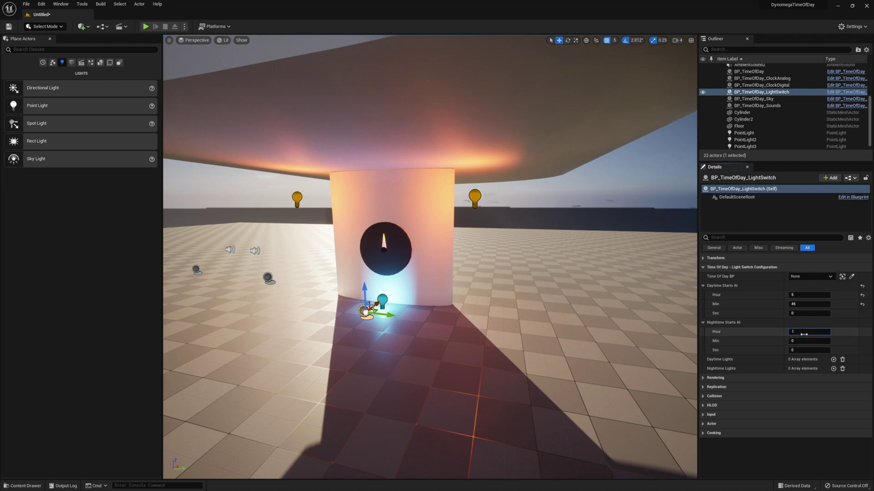
click(802, 333)
text(16)
key(Tab)
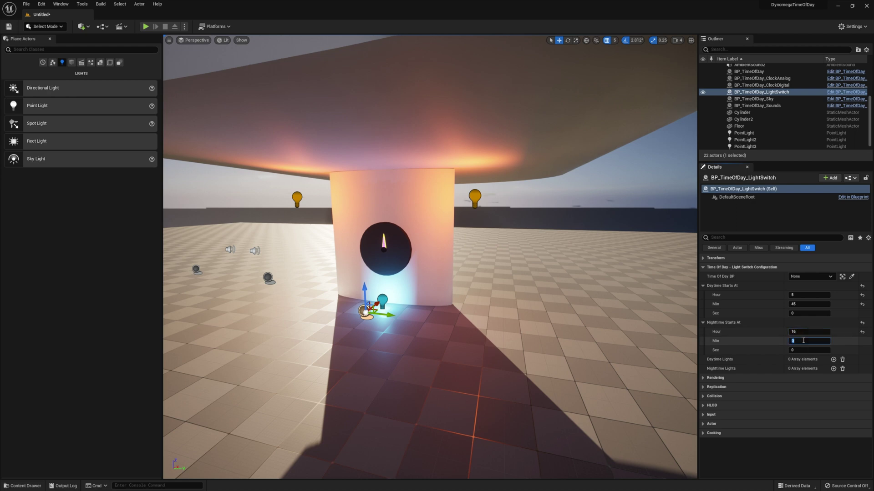
text(45)
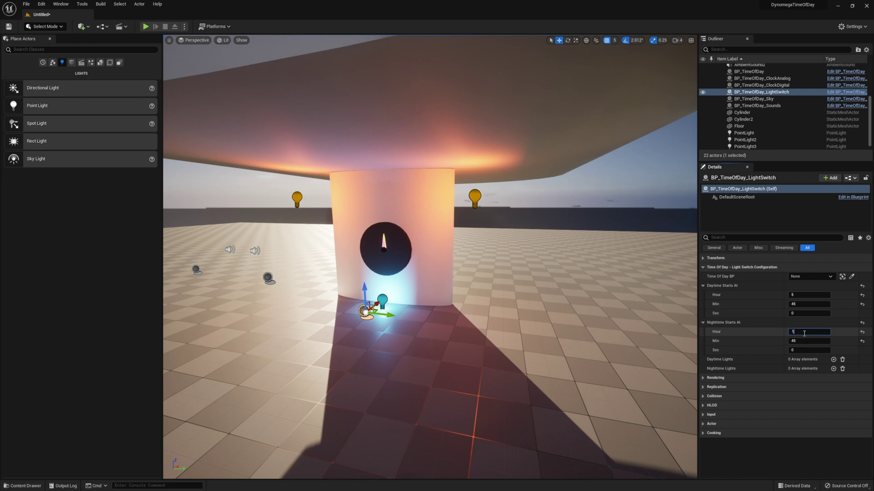
Assign PointLight3 as daytime light, PointLight2 and PointLight as nighttime lights, and link BP_TimeOfDay.
click(833, 360)
click(839, 369)
click(383, 302)
click(834, 379)
click(833, 379)
click(839, 388)
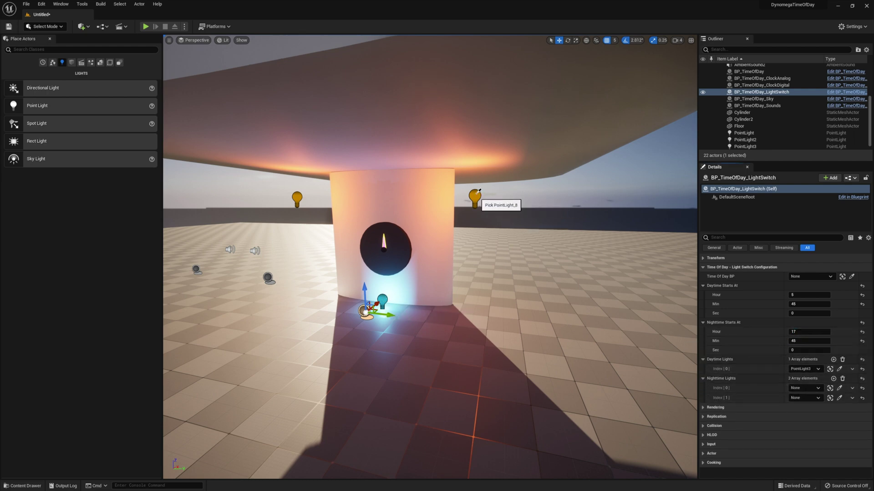
click(478, 192)
click(839, 398)
click(297, 197)
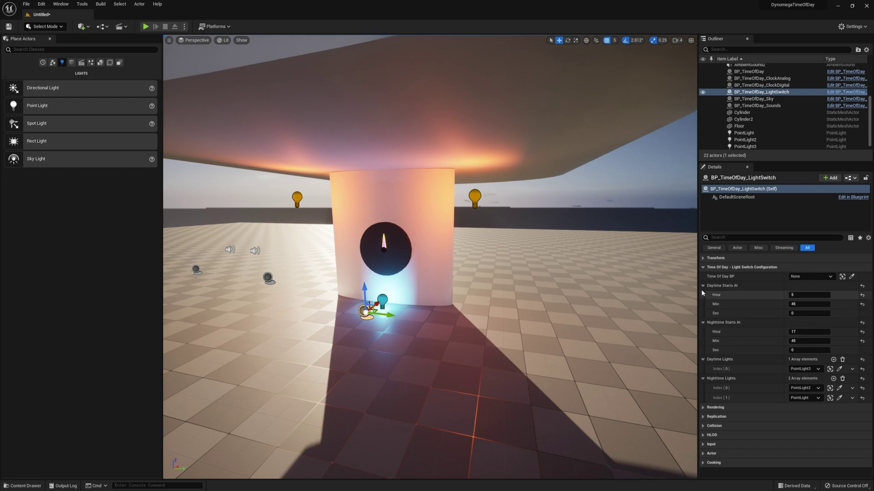
click(810, 276)
click(797, 359)
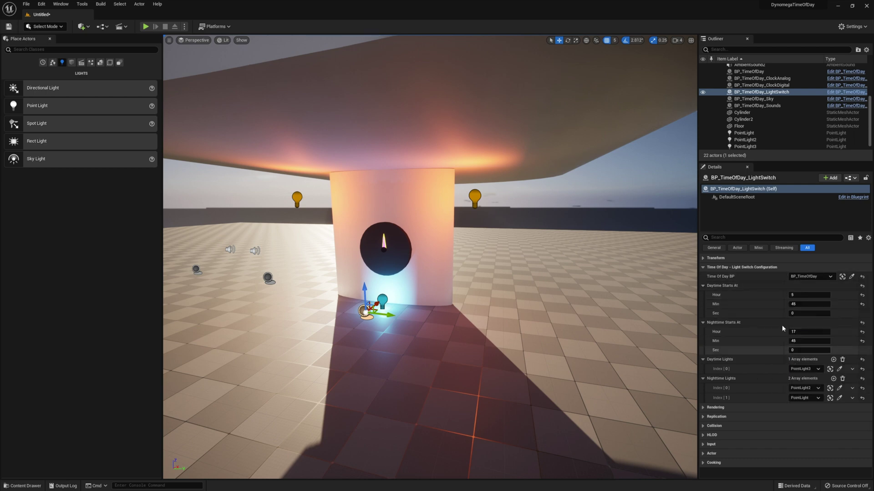
click(146, 27)
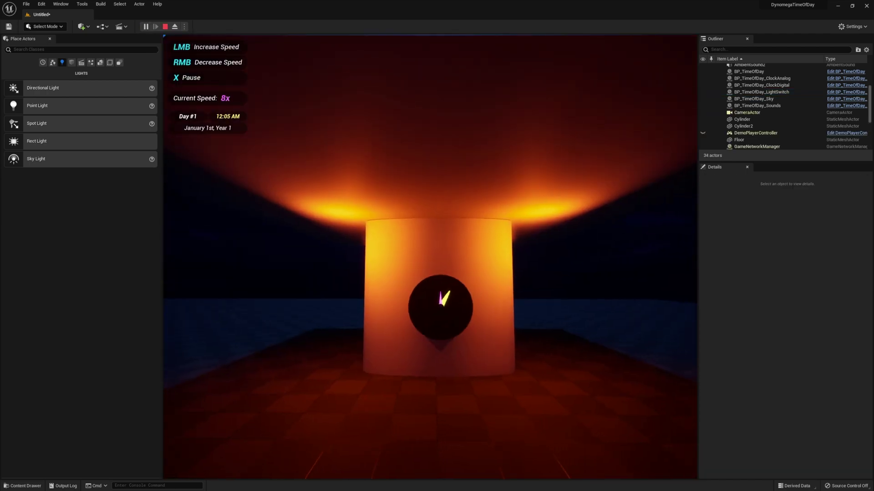
click(430, 257)
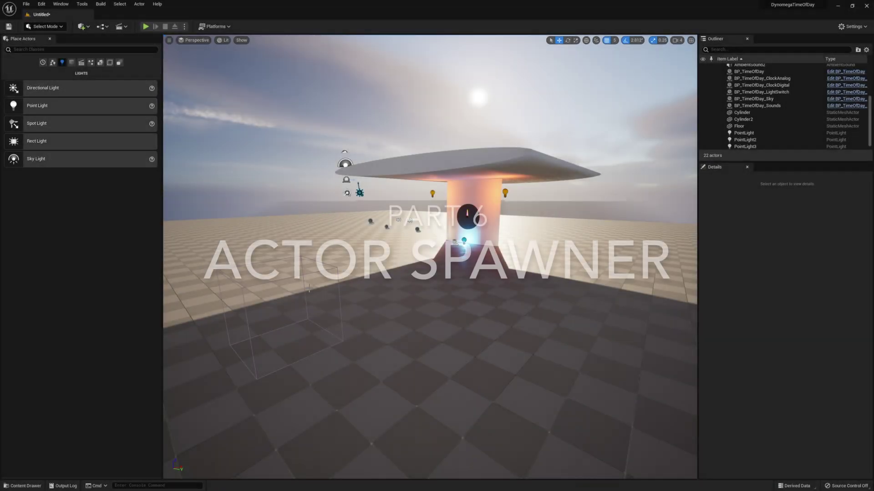
Place BP_TimeOfDay_SimpleSpawner, turn its Spawn Here marker toward the camera, and link BP_TimeOfDay.
click(23, 486)
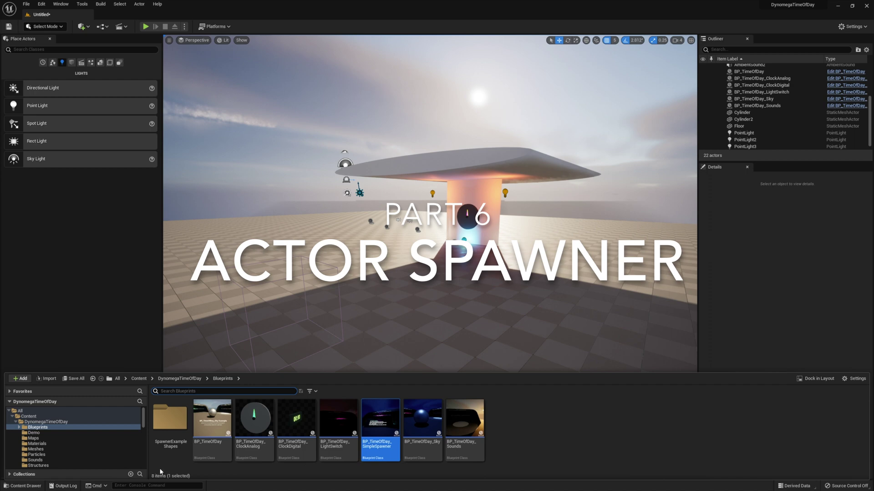
drag(380, 428, 505, 277)
key(e)
right_drag(505, 278, 441, 273)
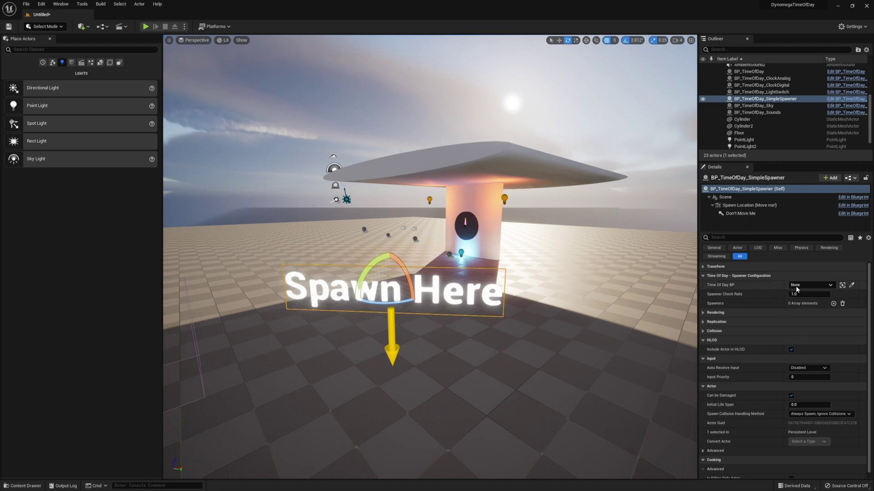
click(796, 285)
click(764, 368)
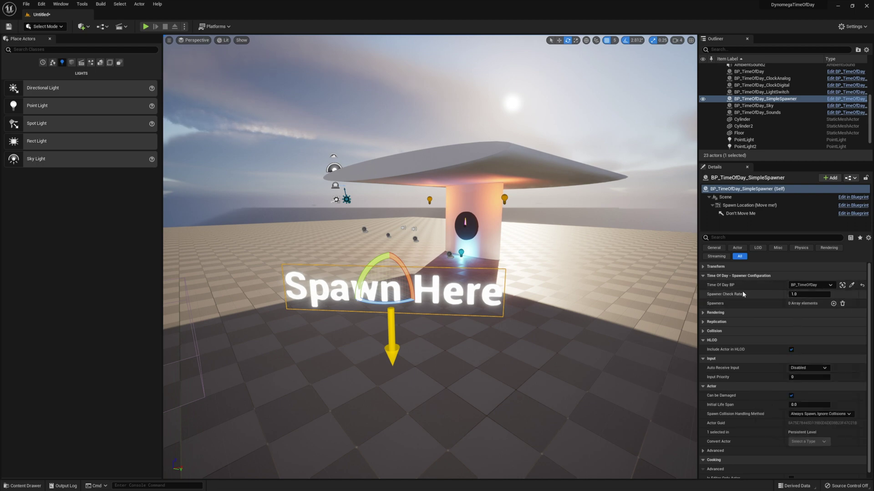
Add a Spawners entry with its spawn hour set to 1.
click(833, 303)
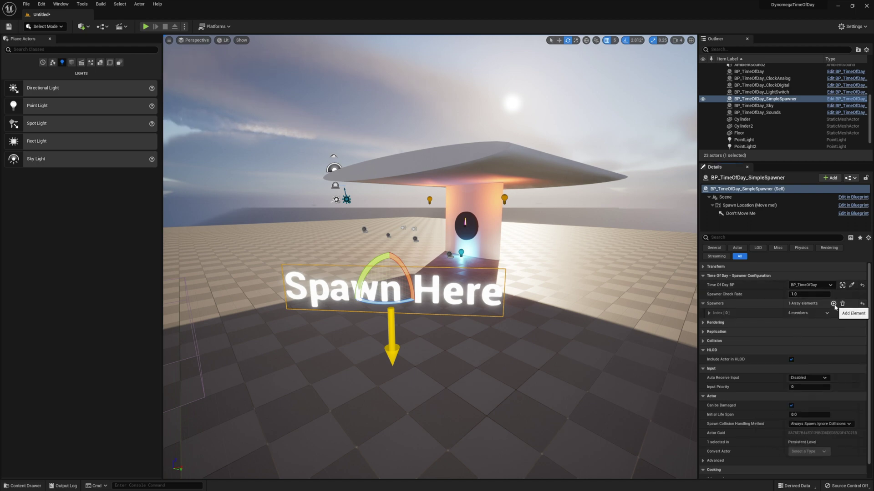
click(709, 313)
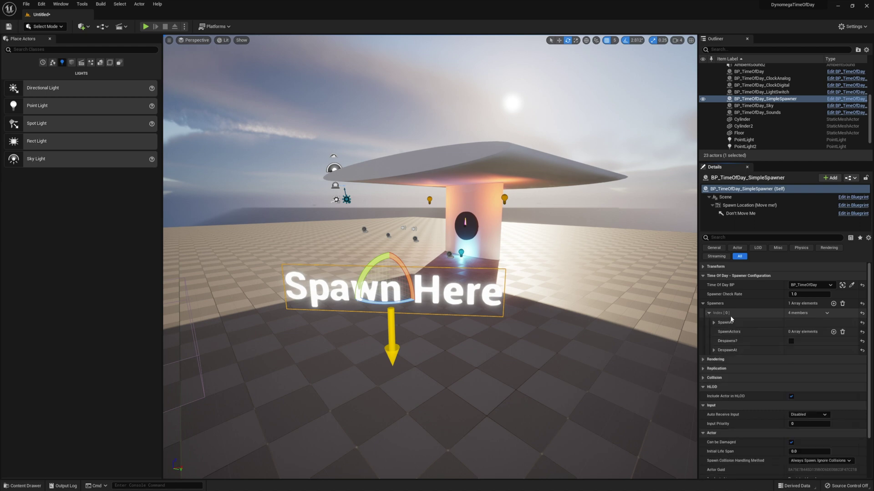
click(714, 322)
click(808, 331)
text(6)
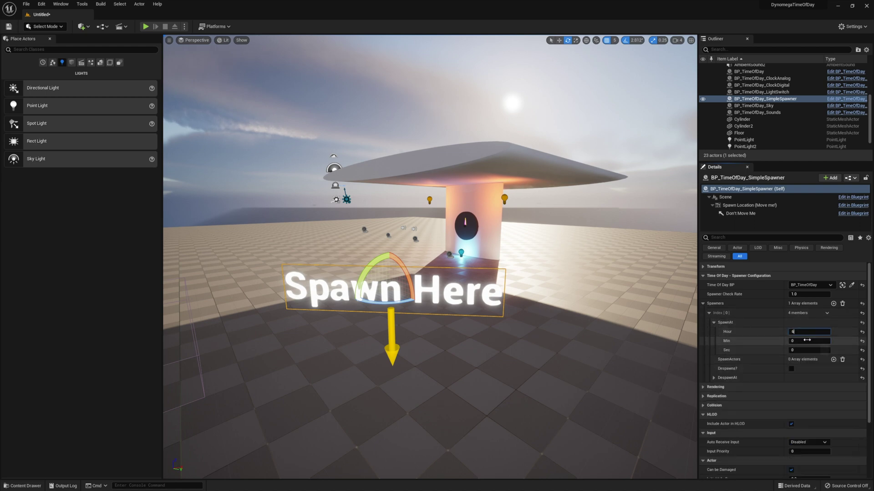
key(BackSpace)
text(1)
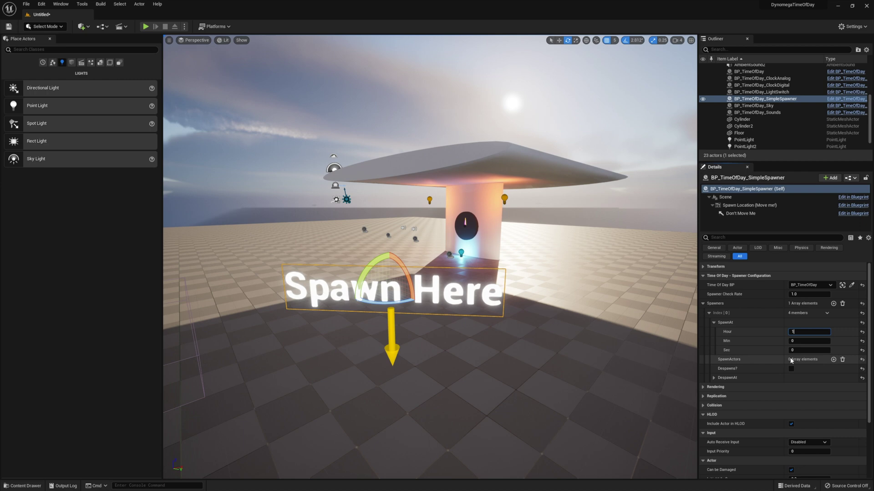
Set SilverSphere from SpawnerExampleShapes as the spawned actor and play the level.
click(832, 360)
click(802, 369)
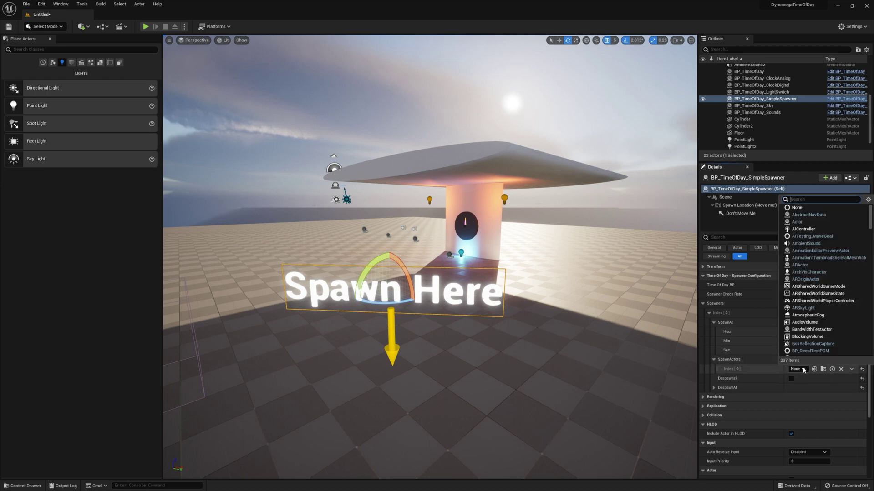
key(Escape)
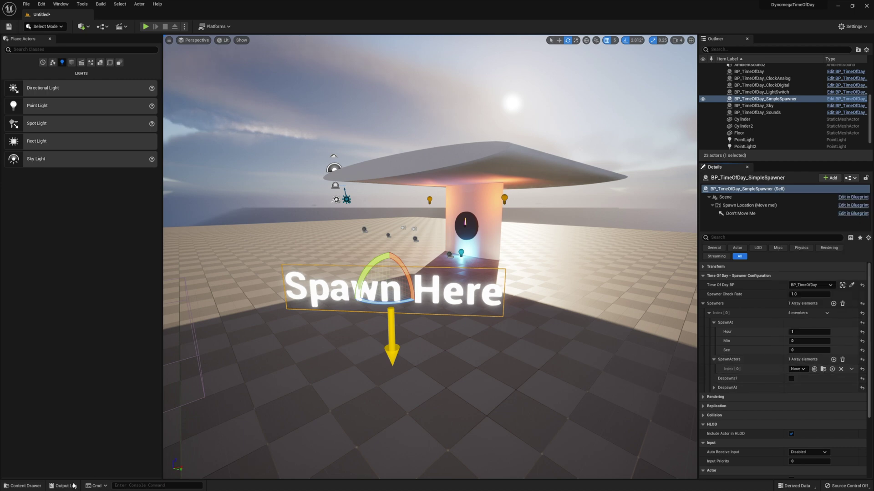
click(8, 486)
double_click(169, 417)
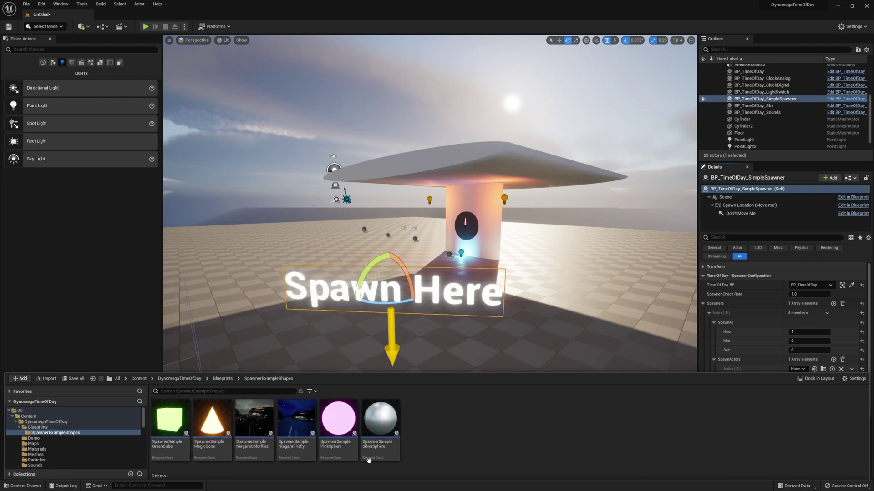
click(392, 423)
drag(392, 423, 798, 373)
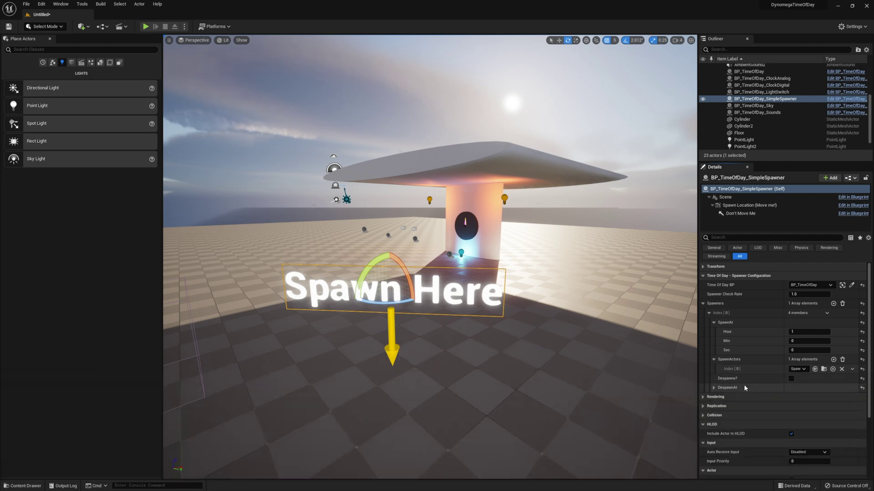
click(145, 27)
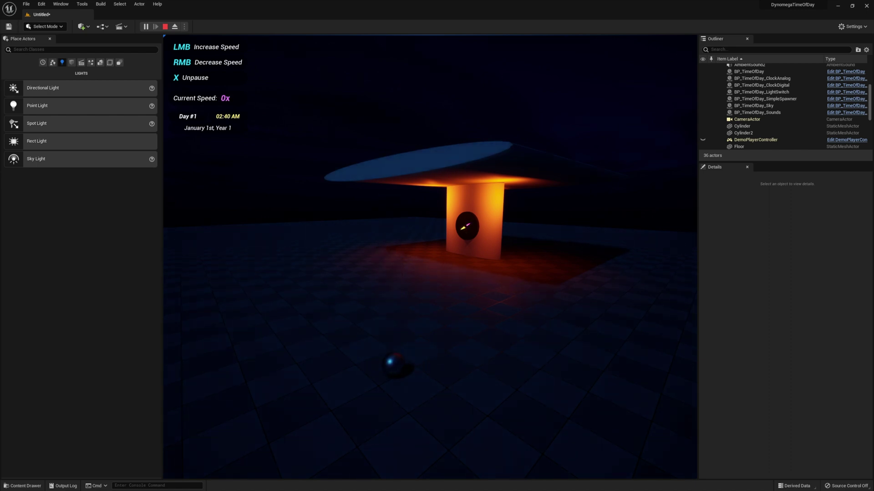
key(Escape)
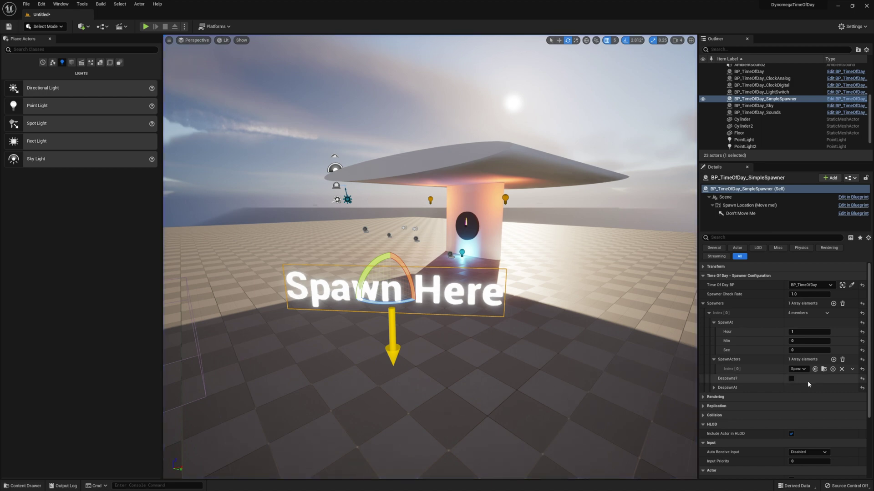
Add SpawnerSampleNiagaraFirefly as the second spawn actor.
click(714, 322)
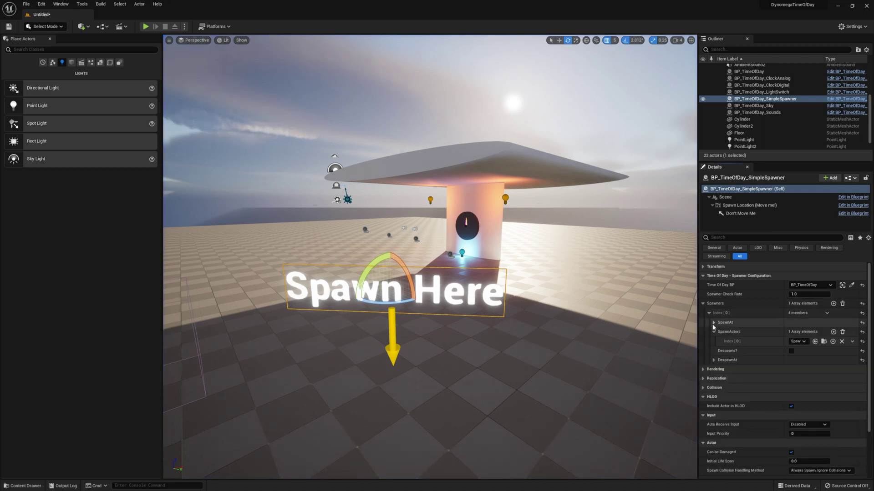
click(833, 331)
click(797, 351)
key(Escape)
key(ctrl+space)
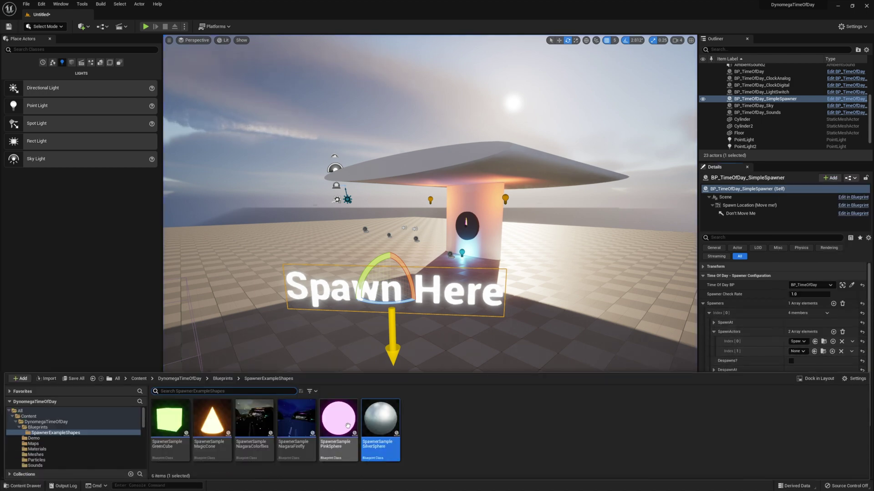
click(281, 429)
drag(282, 429, 796, 351)
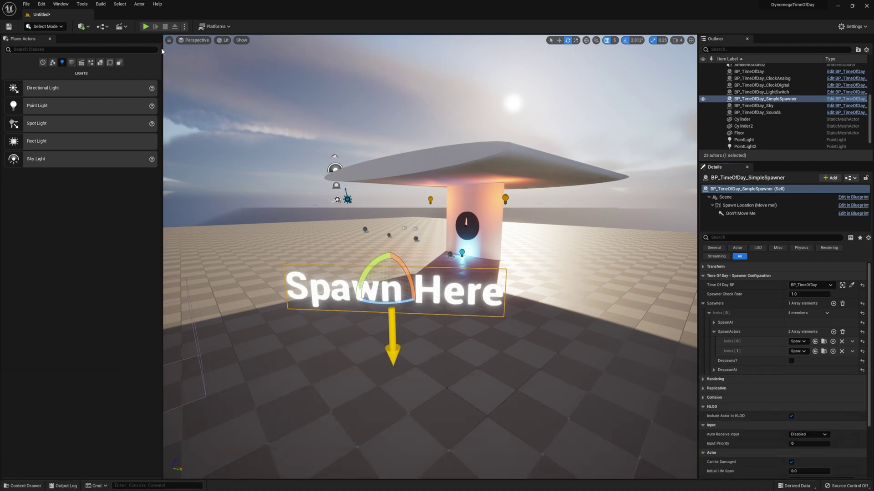
Play-test the fireflies with the in-game clock sped up, then stop.
click(145, 27)
click(430, 257)
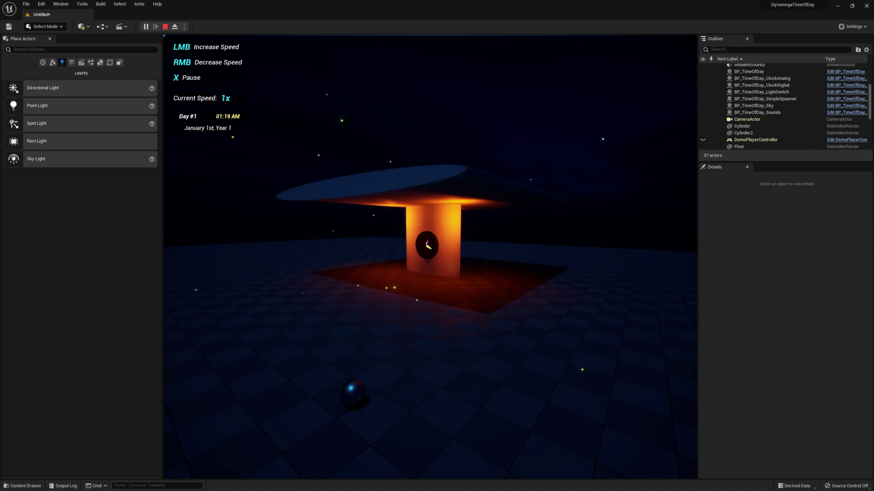
key(Escape)
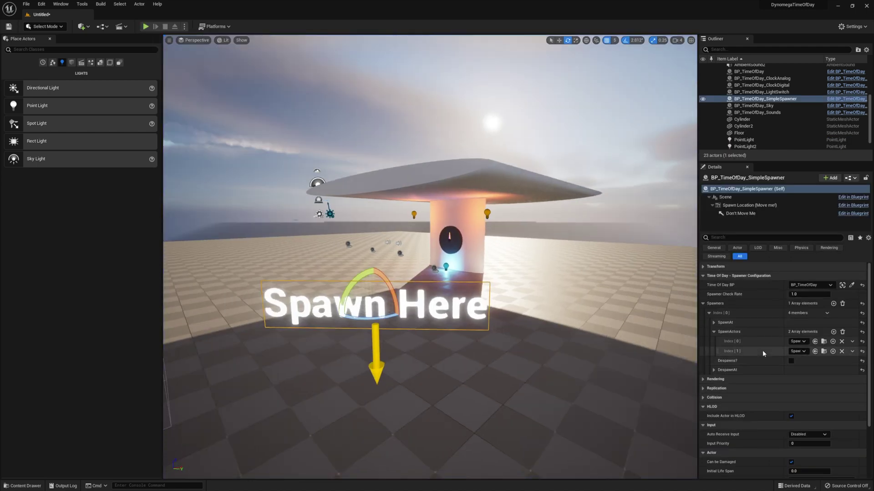
Tick Despawns? on the spawner entry, expand its despawn time, and play-test.
click(713, 322)
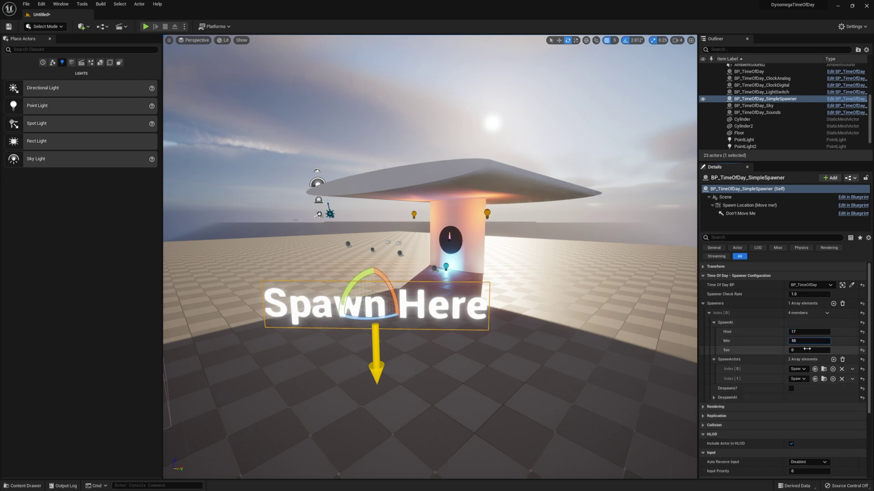
click(714, 322)
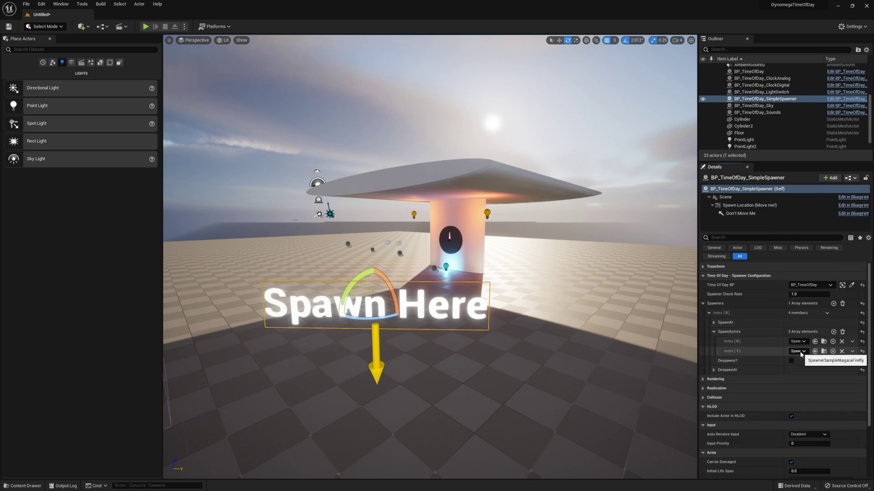
click(791, 361)
click(713, 370)
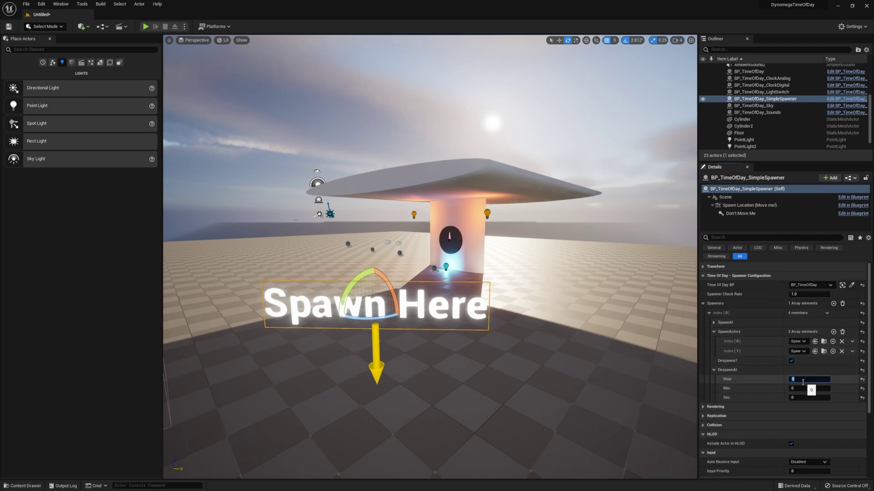
click(145, 27)
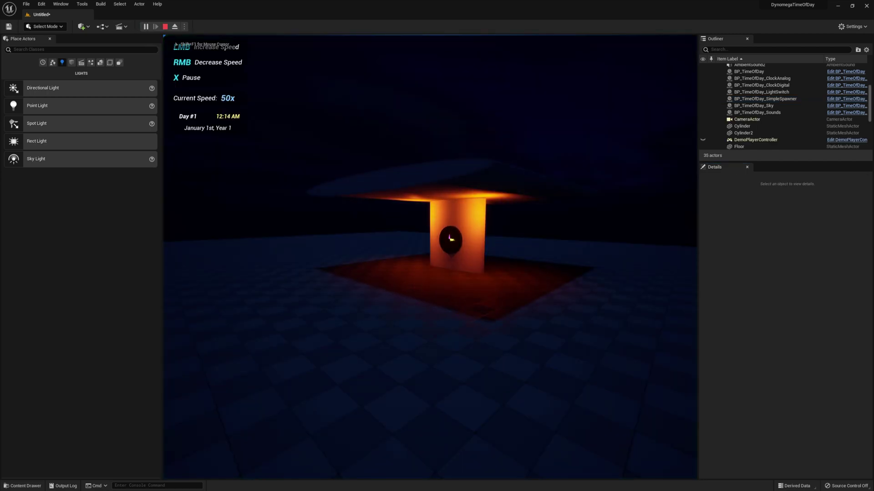
Vary the time speed up to 40x until the fireflies vanish near 03:05 AM, then stop.
click(430, 257)
click(430, 257)
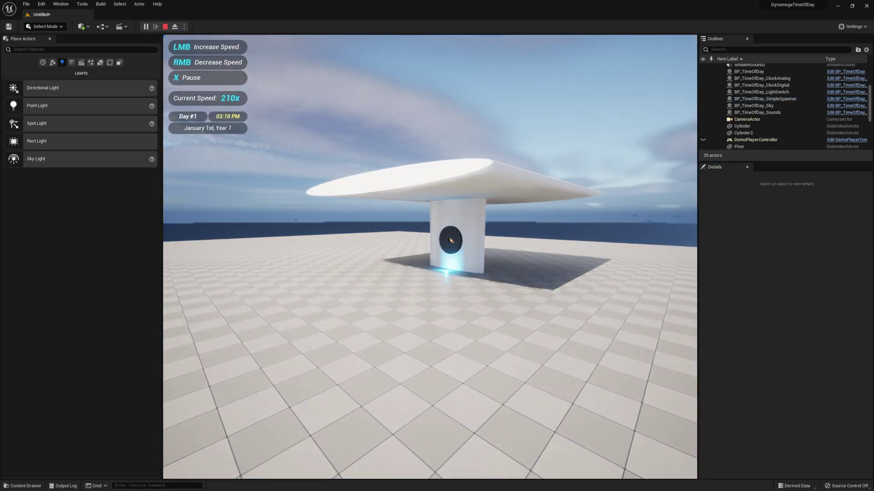
right_click(430, 257)
right_click(429, 257)
right_click(430, 257)
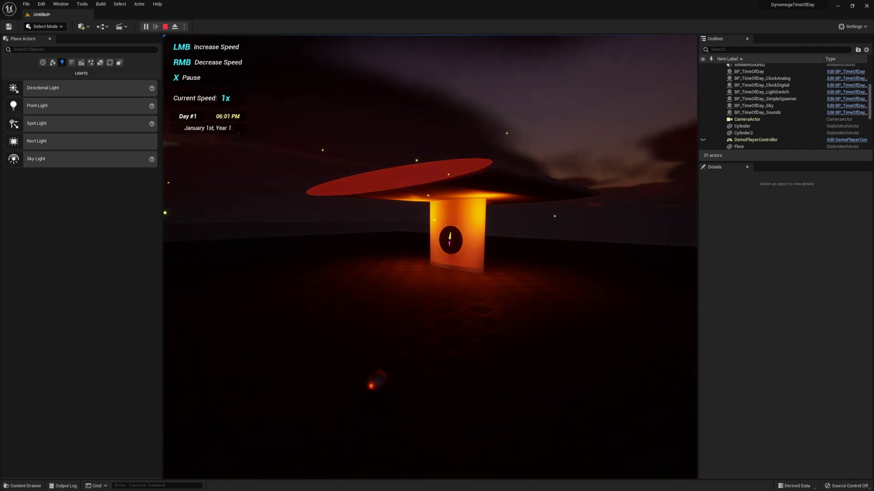
click(430, 258)
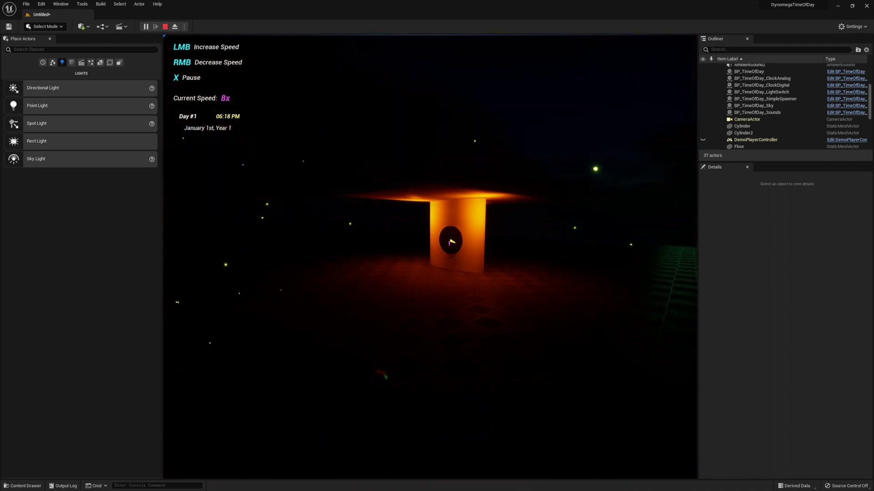
click(430, 257)
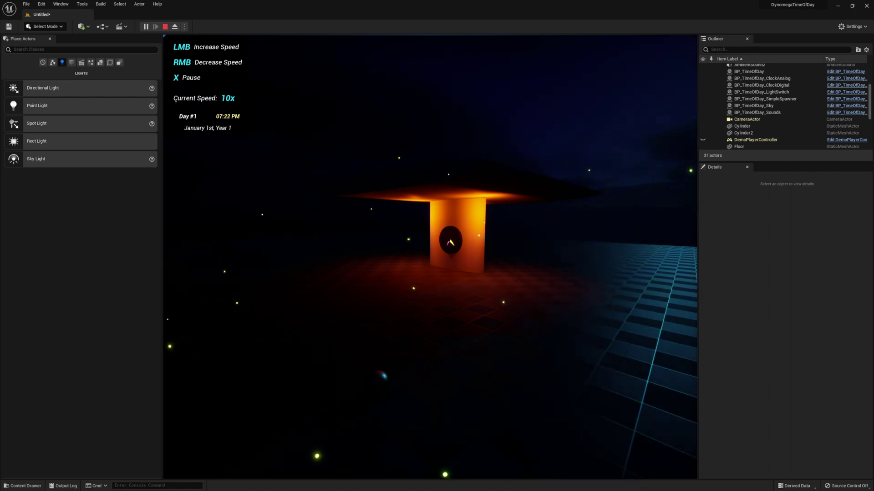
click(430, 257)
click(430, 257)
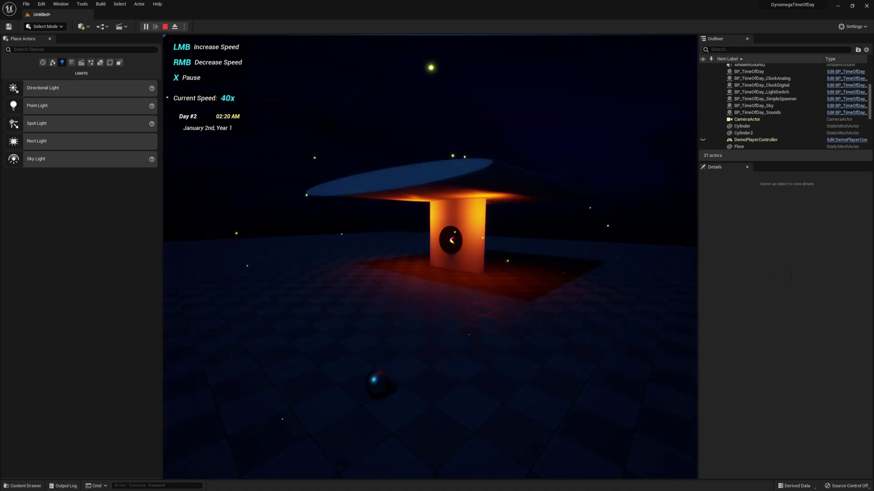
right_click(430, 257)
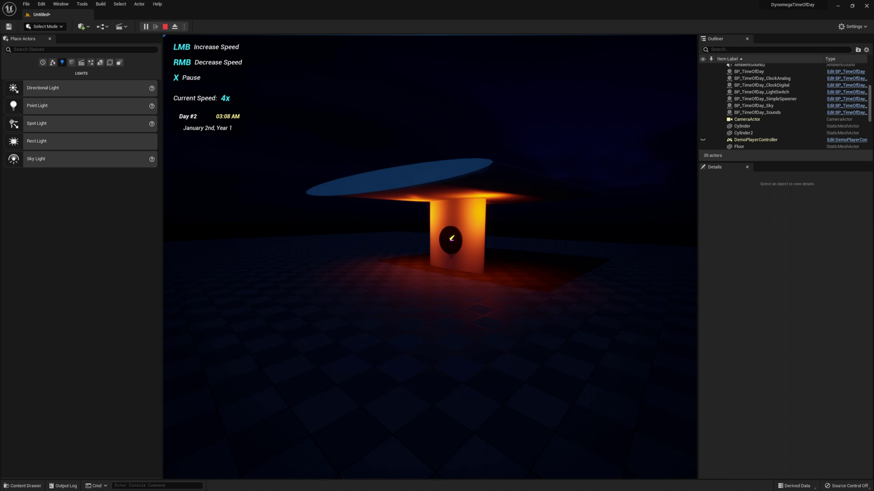
key(Escape)
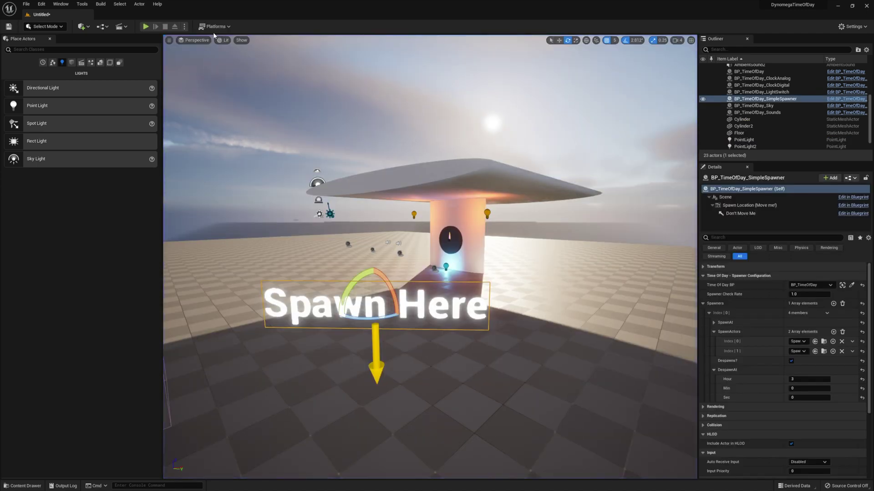
Collapse the first spawn entry and add a second one with its spawn time fields shown.
click(714, 331)
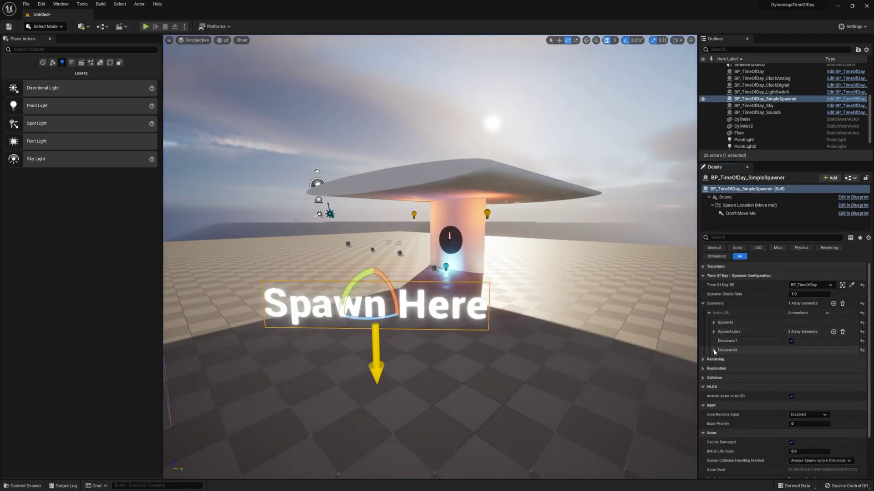
click(708, 313)
click(833, 303)
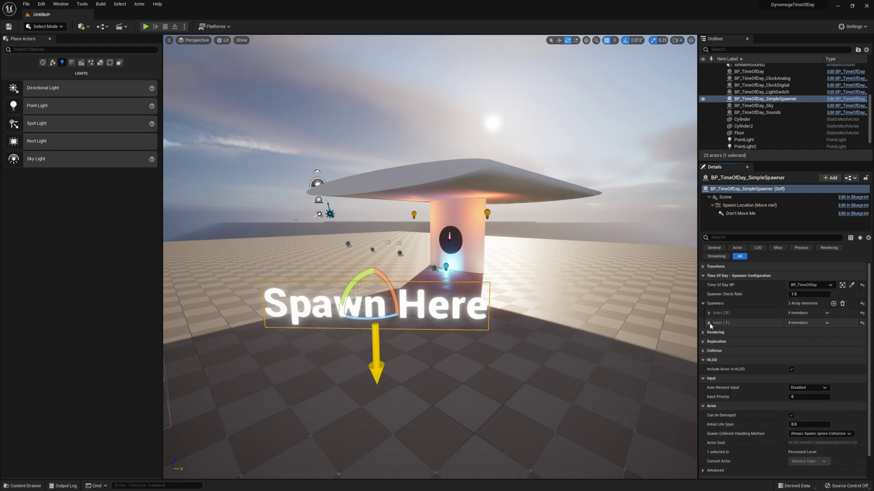
click(709, 323)
click(713, 332)
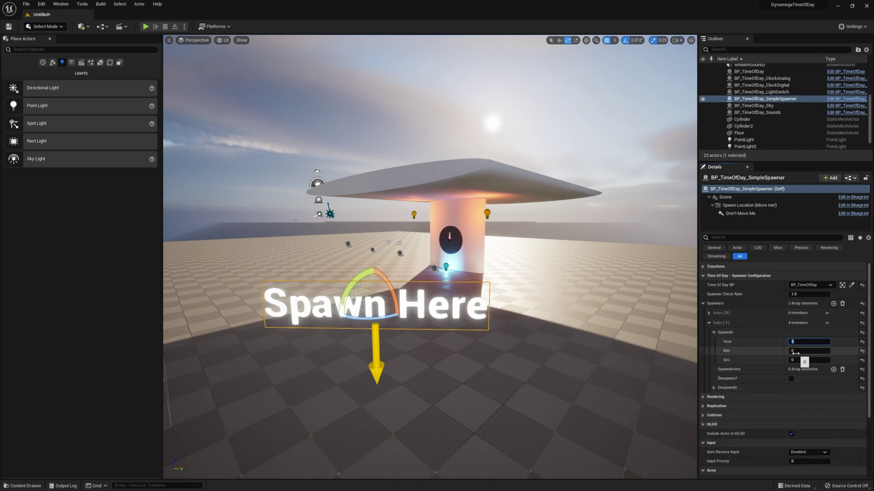
Position a second spawner at the pillar's base and frame it.
click(21, 486)
click(842, 360)
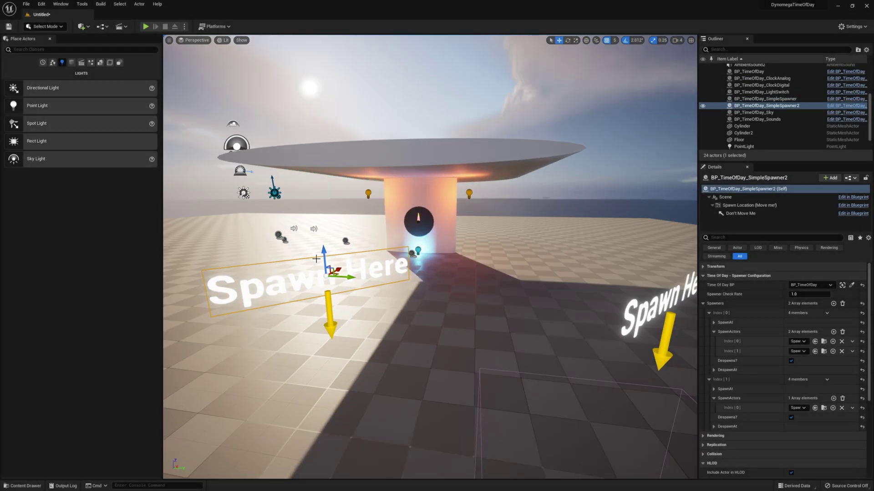
drag(346, 273, 447, 234)
key(f)
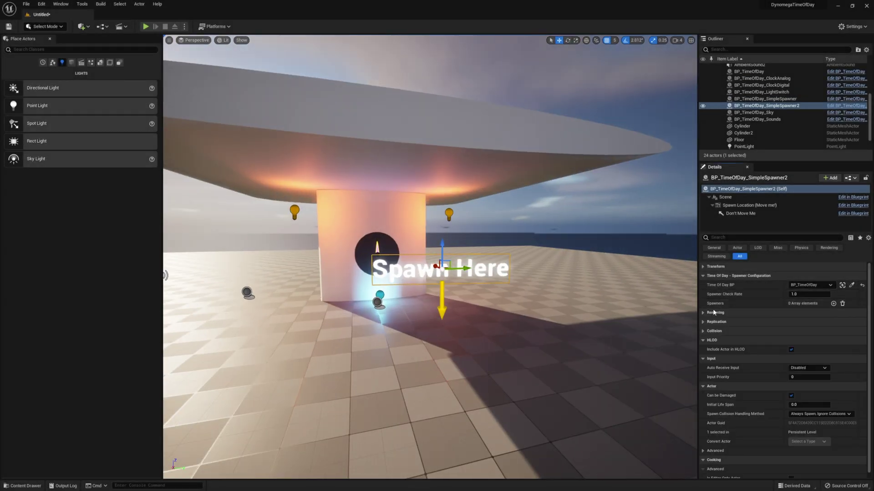
Fill the new spawner's SpawnActors list with four shape assets.
click(804, 345)
triple_click(833, 332)
key(ctrl+space)
drag(335, 419, 796, 351)
key(ctrl+space)
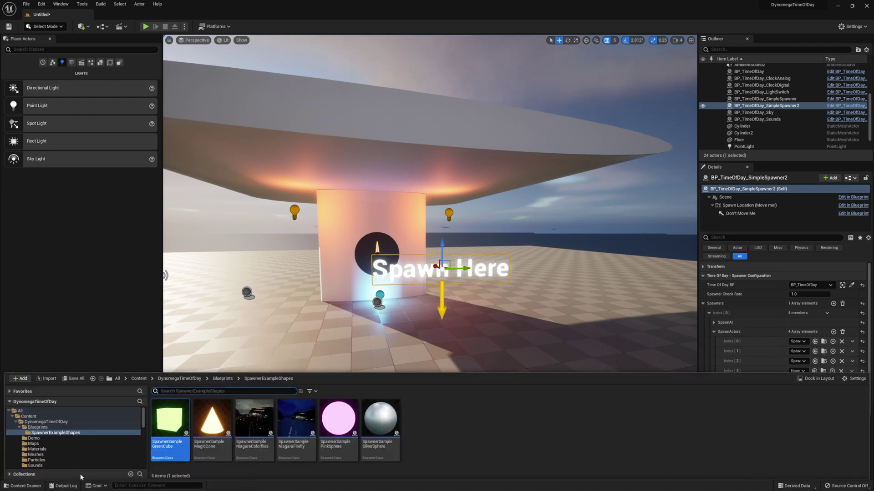
drag(165, 424, 796, 360)
Enable despawning with despawn at 18:30, then play with time sped up.
click(814, 371)
click(791, 381)
click(714, 323)
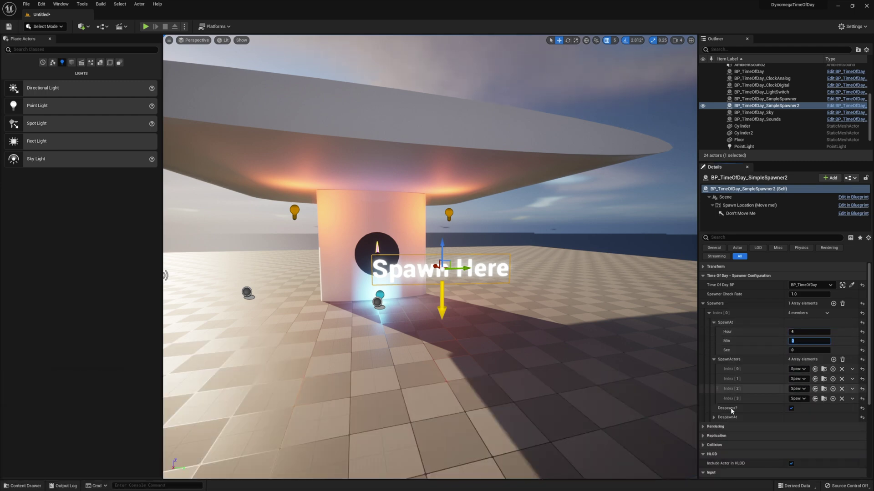
click(714, 418)
click(805, 426)
text(1)
key(Return)
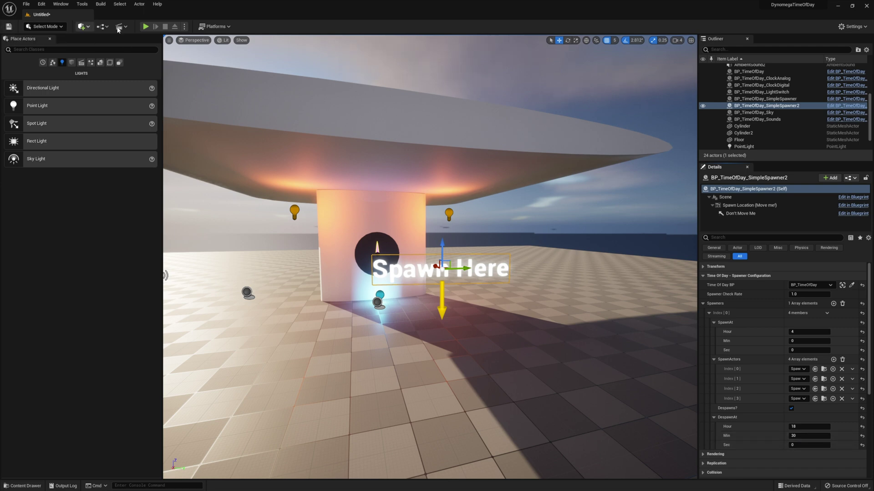
click(146, 27)
click(430, 257)
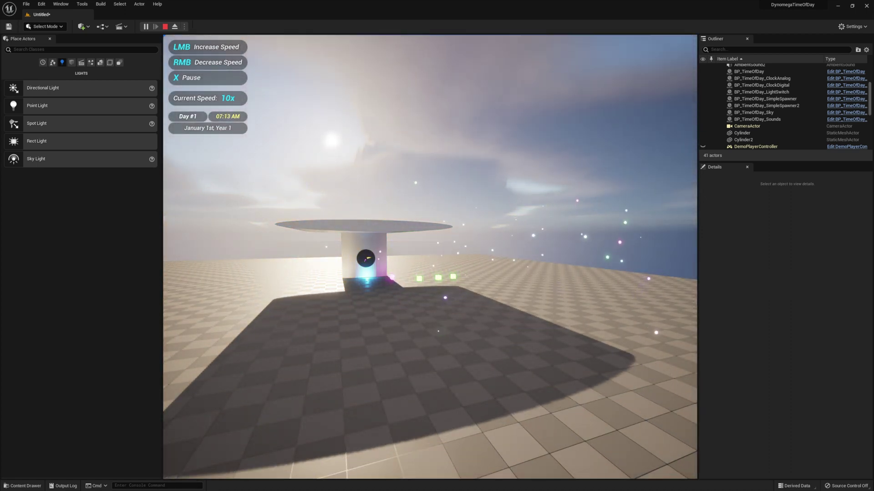
Speed the in-game clock further so the shapes spawn by morning.
click(430, 257)
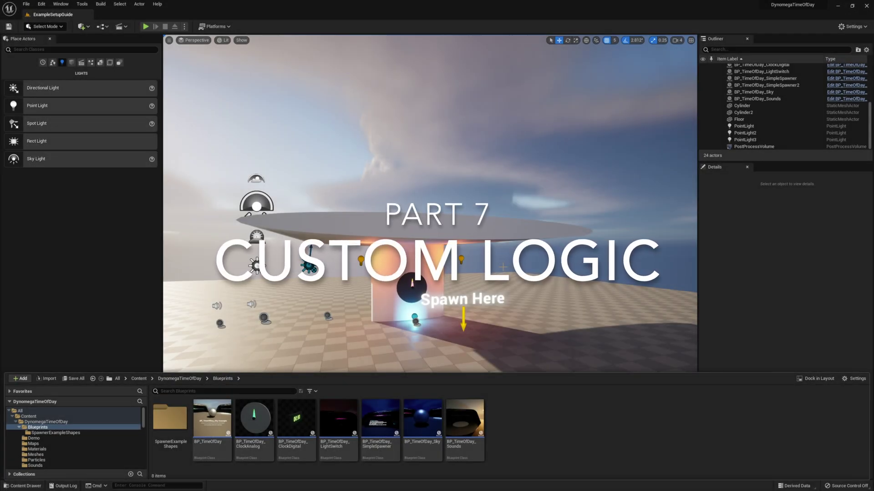
Add a new Actor-based Blueprint class to the Blueprints folder and name it BP_MyTimeStuff.
key(ctrl+space)
key(Up)
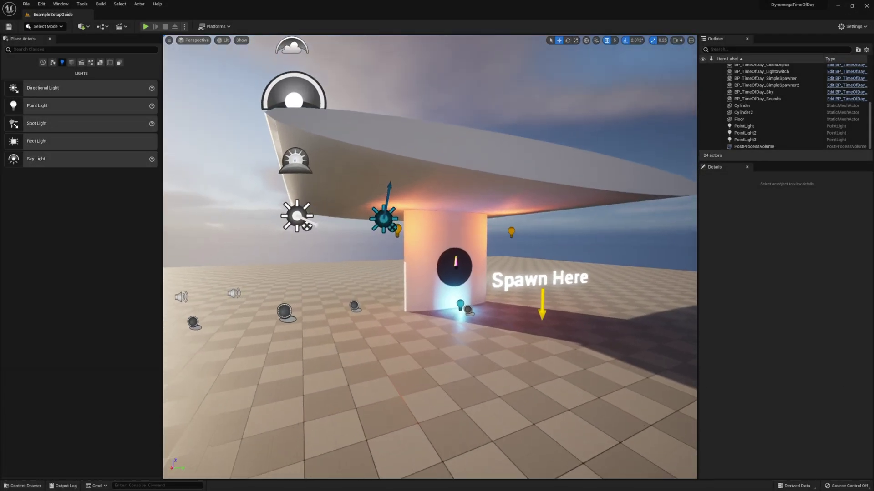
key(Down)
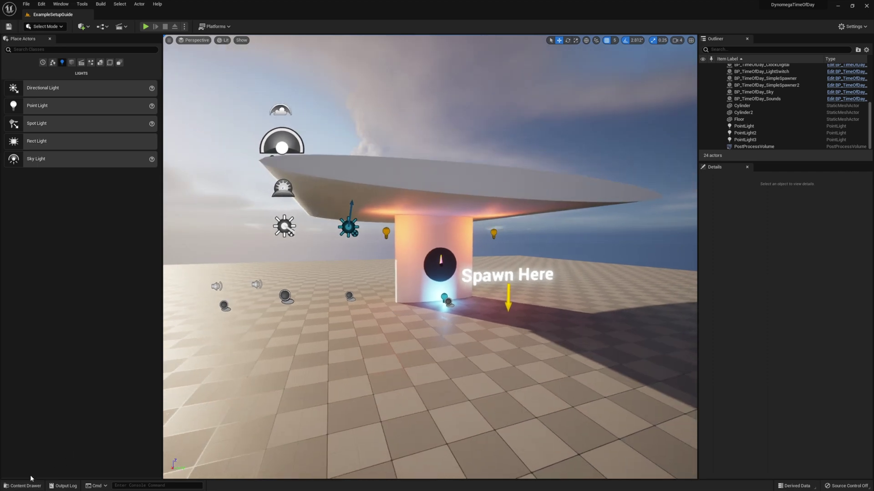
click(27, 485)
right_click(538, 435)
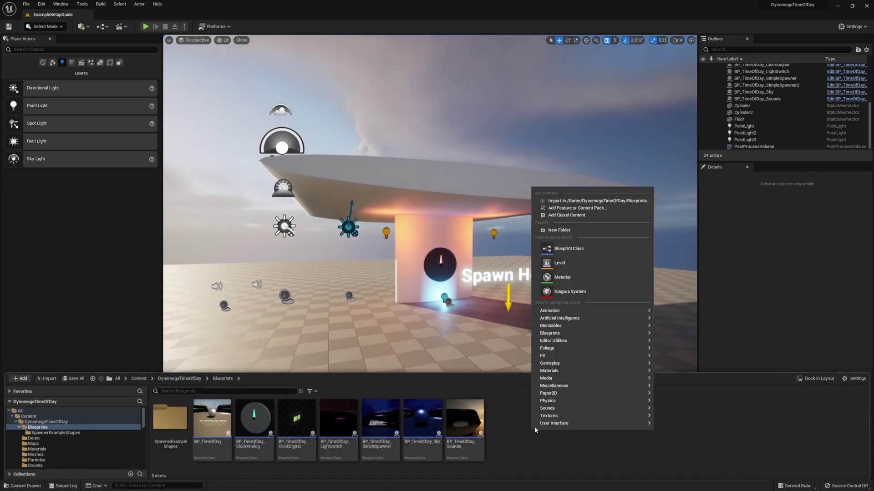
click(577, 245)
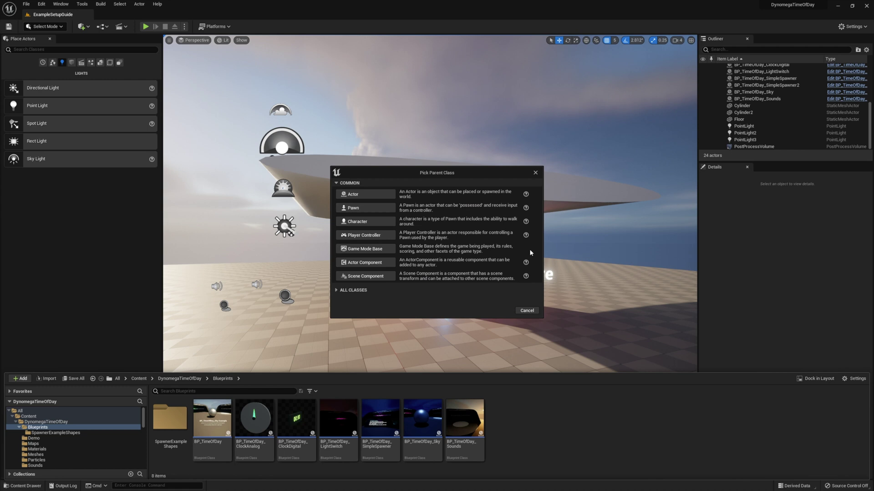
click(359, 200)
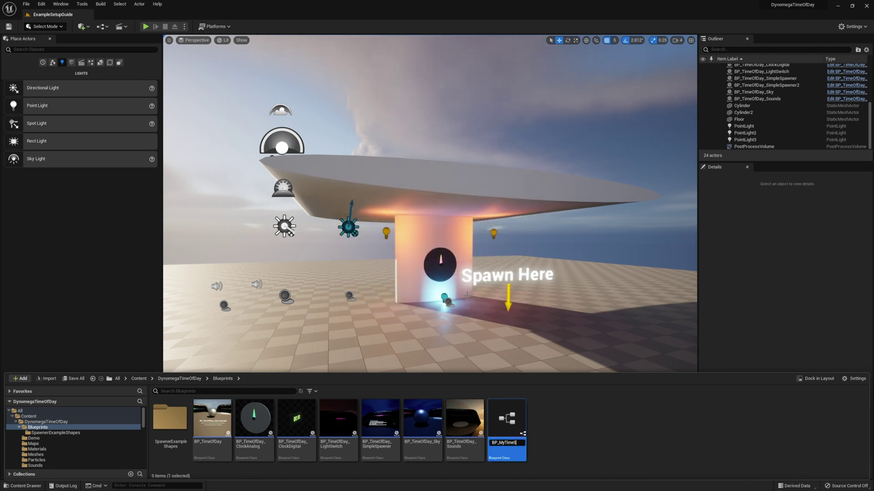
text(BP_MyTimeStuff)
key(Return)
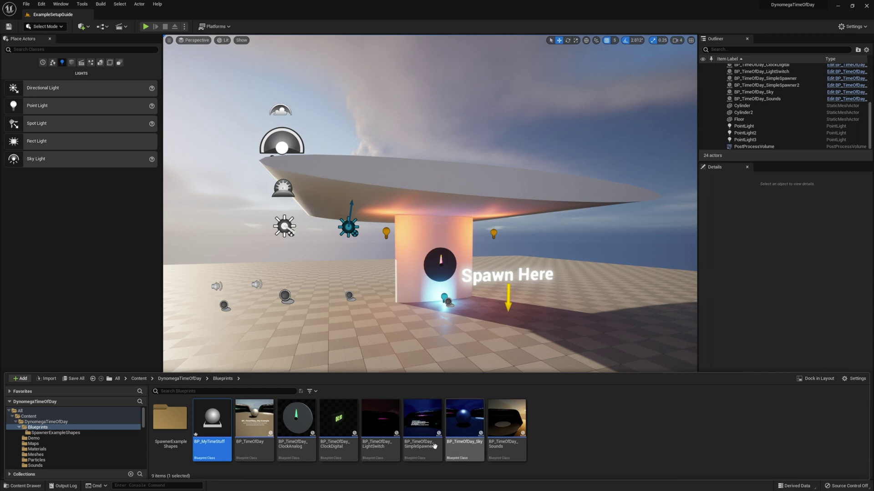
In BP_MyTimeStuff, add an instance-editable TimeOfDayBP variable referencing BP Time Of Day.
double_click(211, 426)
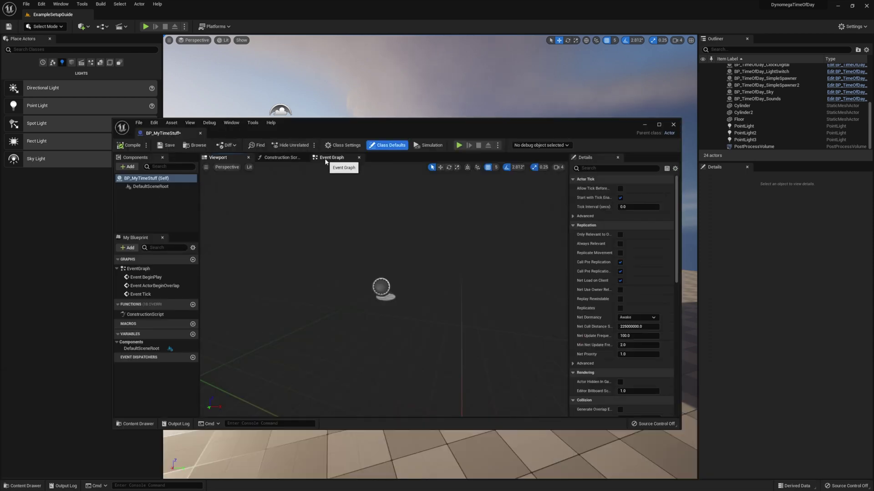
click(327, 157)
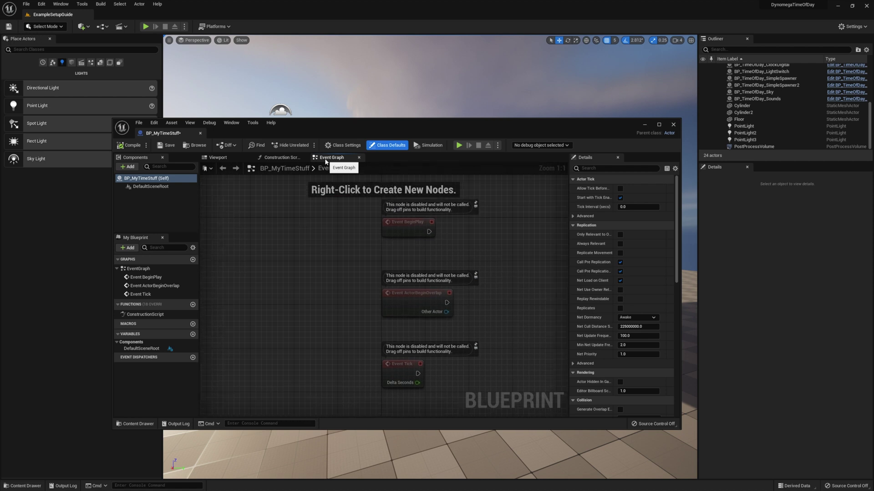
click(193, 335)
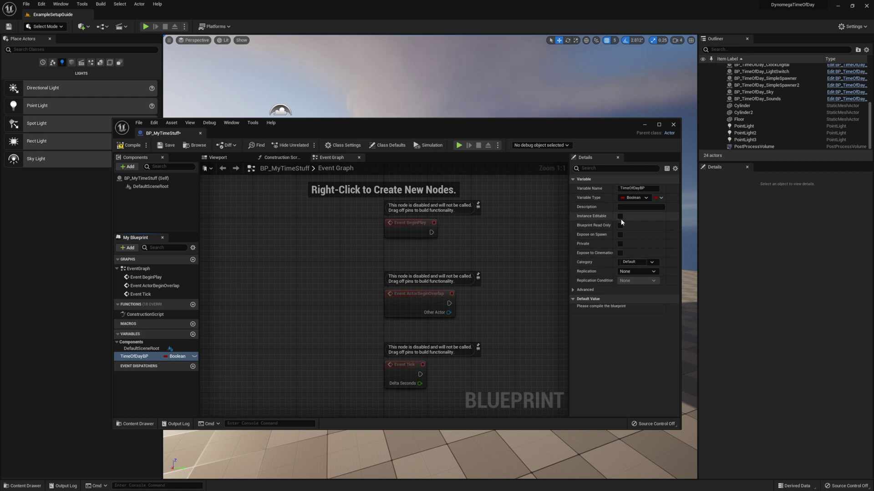
click(634, 198)
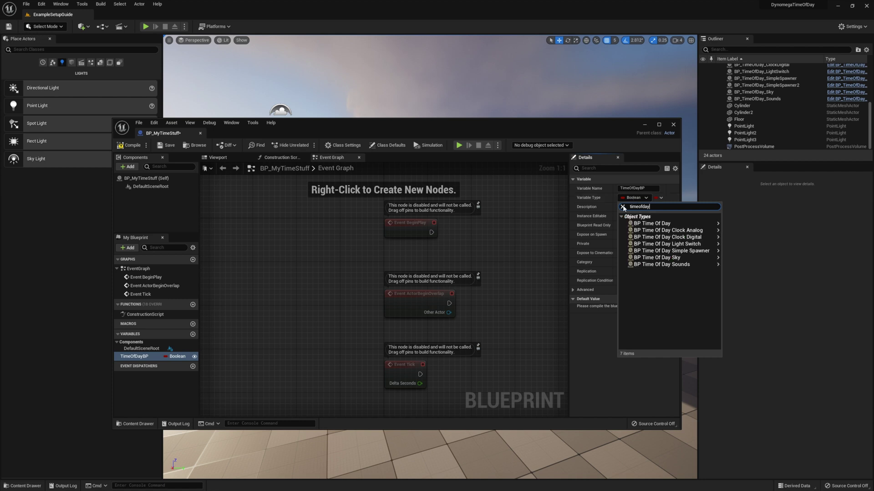
mouse_move(655, 223)
click(740, 224)
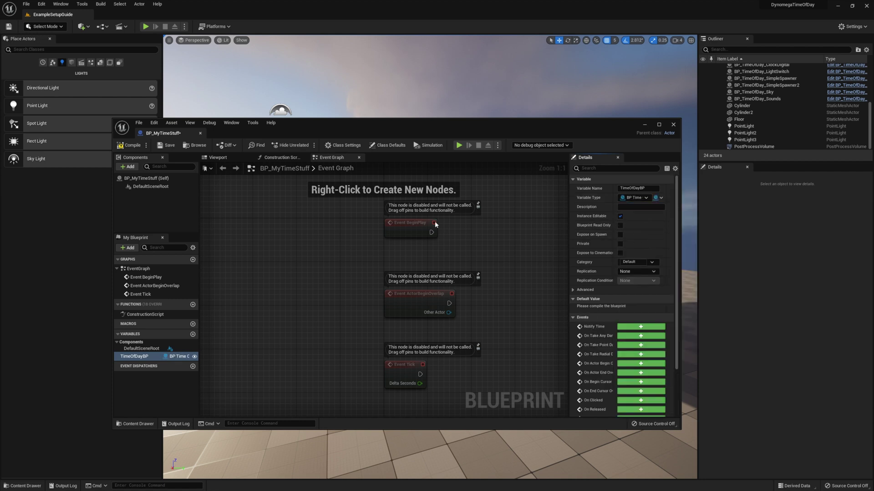
Delete the unused overlap and Tick event nodes, leaving only Event BeginPlay.
drag(383, 280, 466, 390)
key(Delete)
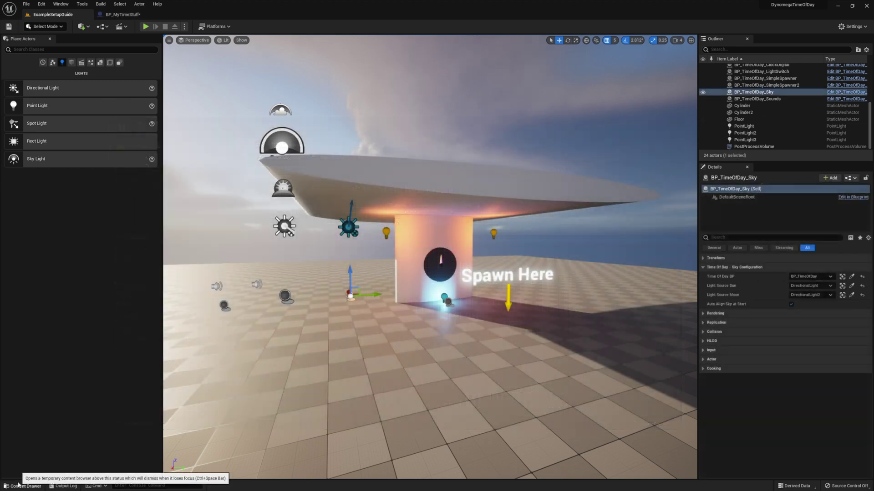
click(18, 484)
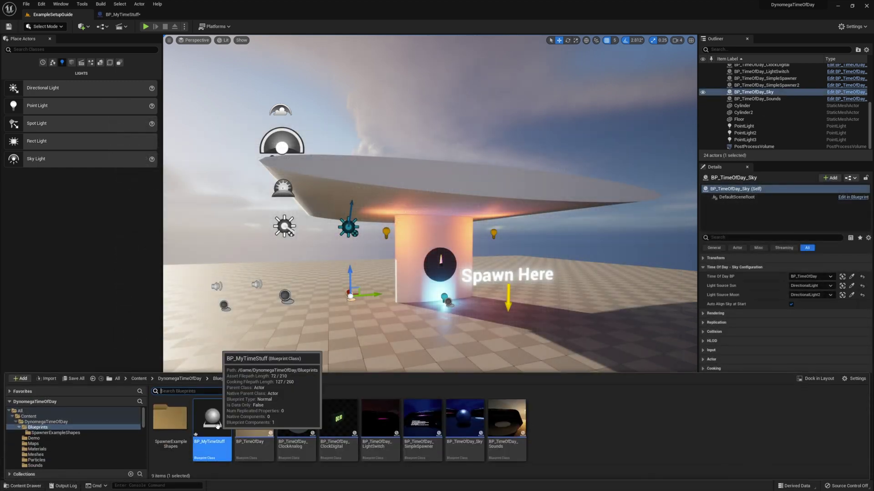
Place BP_MyTimeStuff in the level near the pillar and compile the Blueprint.
drag(212, 423, 384, 308)
click(133, 16)
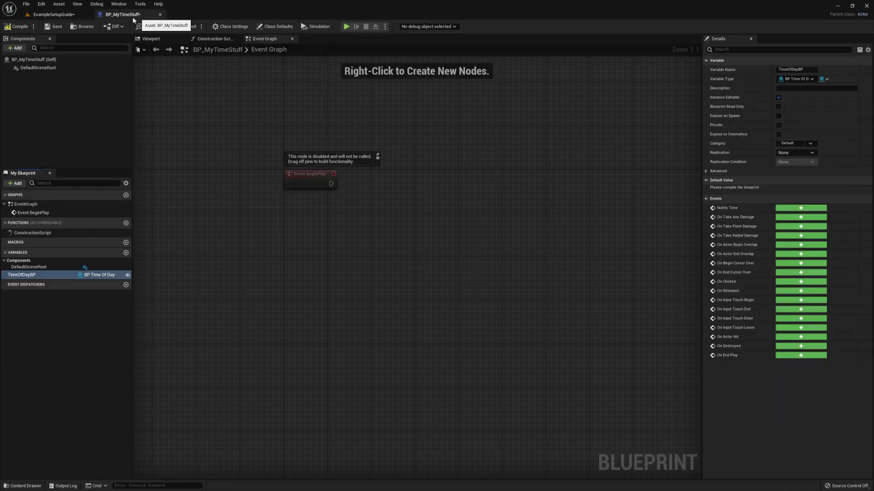
click(18, 28)
click(54, 14)
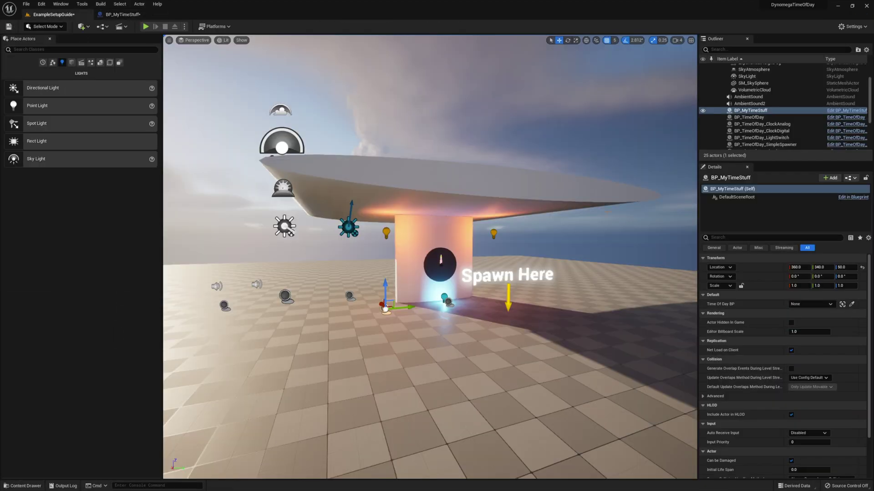
Set the placed actor's Time Of Day BP to BP_TimeOfDay.
click(810, 306)
click(791, 388)
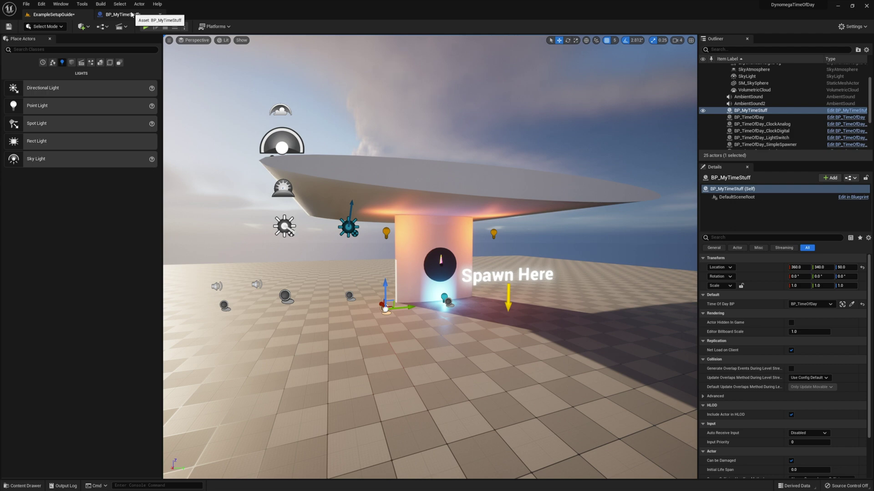
click(121, 14)
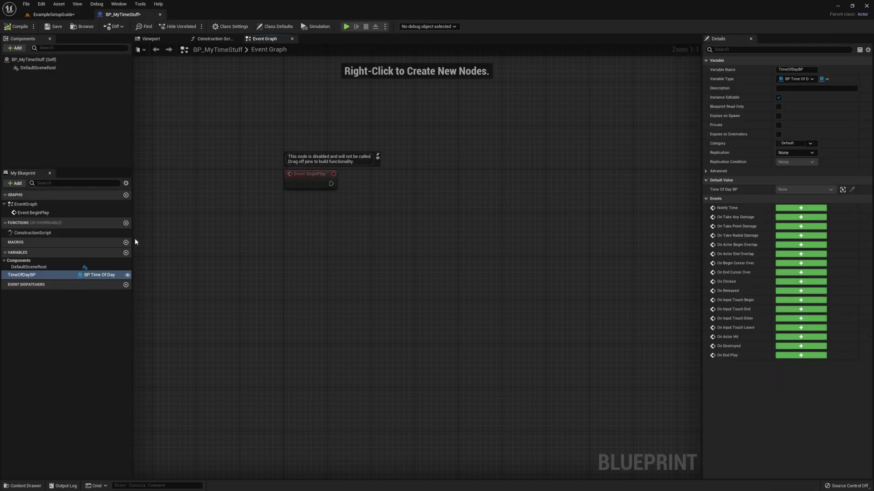
Add a validated get of TimeOfDayBP and run it from Event BeginPlay.
drag(22, 275, 365, 218)
click(305, 243)
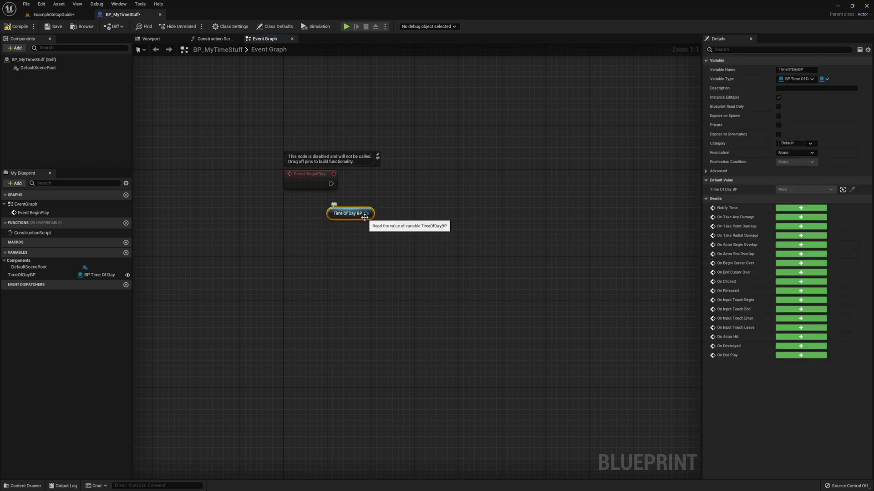
right_click(365, 217)
click(394, 365)
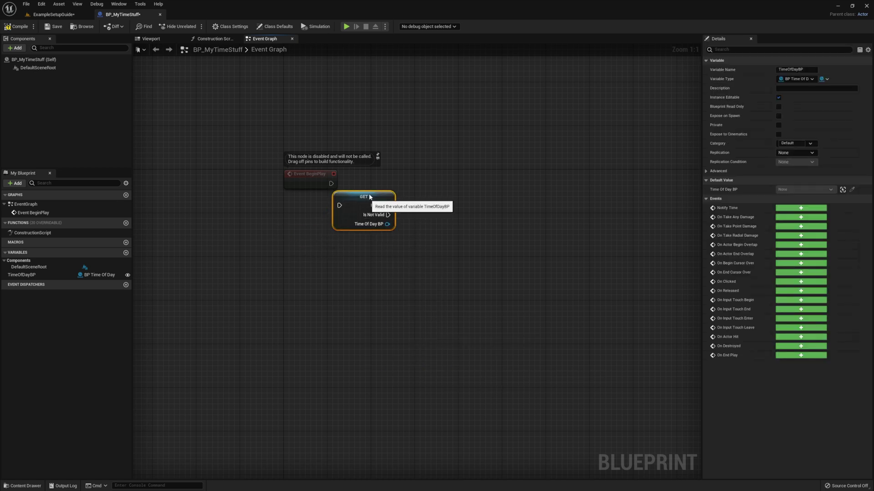
drag(357, 218, 384, 185)
drag(330, 186, 331, 184)
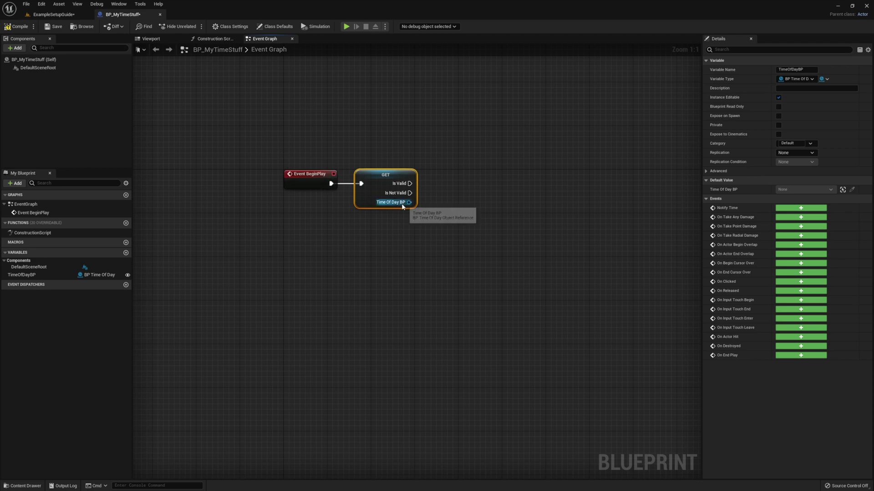
Add a Bind Event to Notify Time node on the TimeOfDayBP reference.
drag(409, 202, 470, 186)
text(bind notify)
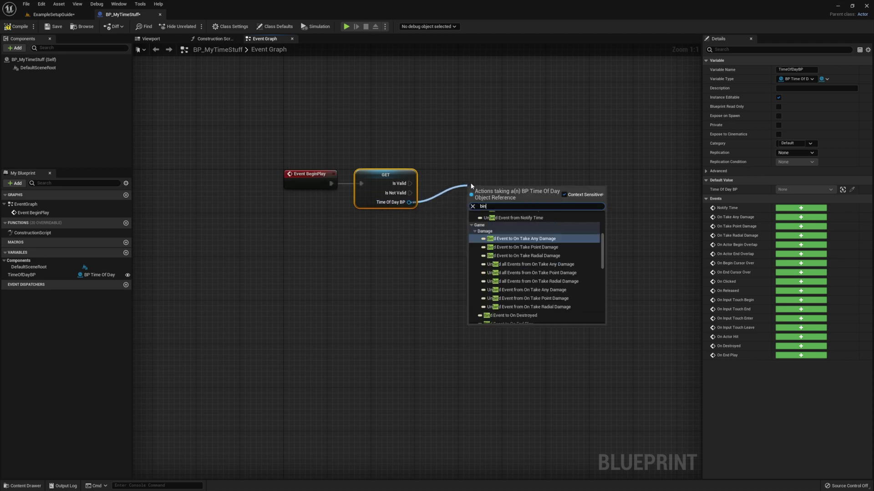
key(Return)
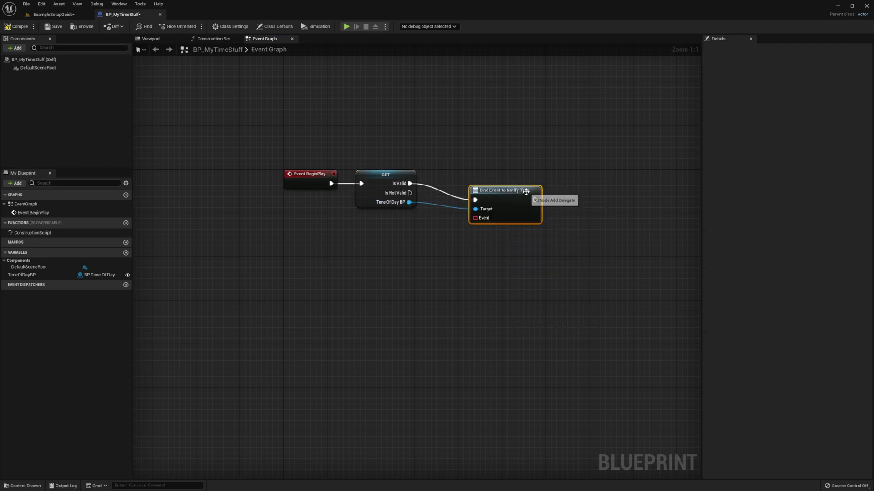
drag(526, 192, 504, 176)
Bind a new custom event named UpdateTime to the Notify Time event.
drag(451, 201, 400, 233)
text(custom)
key(Return)
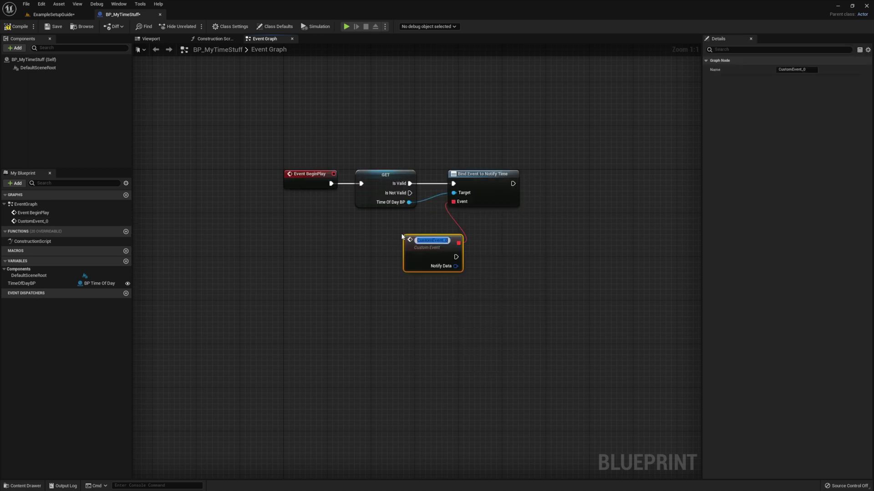
text(UpdateTime)
key(Return)
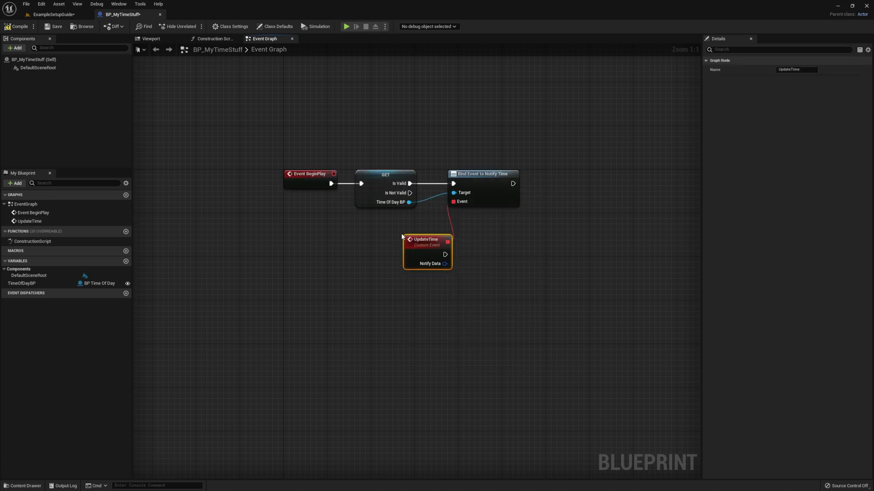
Break UpdateTime's Notify Data into Break ST_NotifyData and Break ST_NotifyData_Time nodes.
drag(434, 246, 476, 296)
text(break)
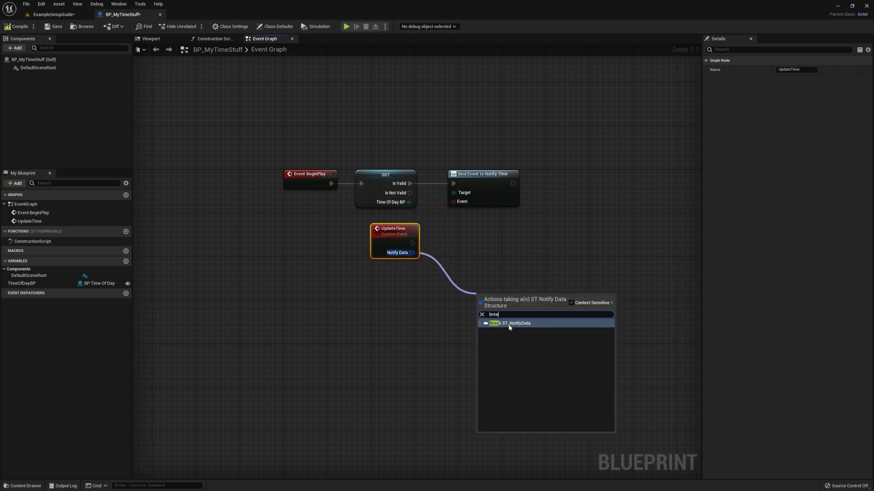
click(552, 321)
drag(566, 317, 613, 312)
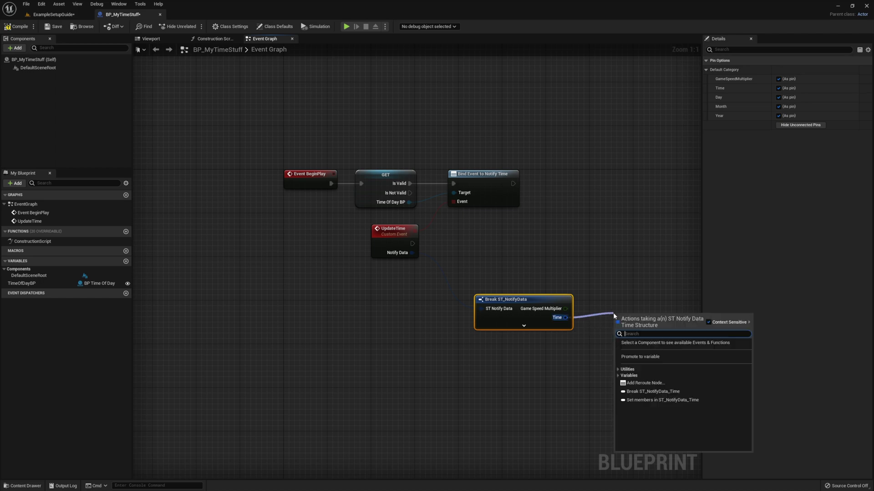
text(bre)
click(658, 343)
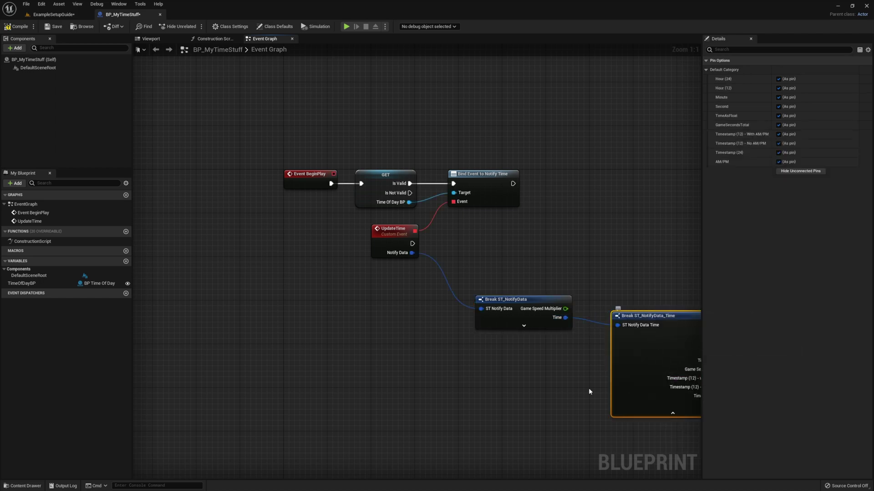
right_drag(587, 392, 454, 372)
Print the Timestamp (12) - with AM/PM output via Print Text, run from UpdateTime.
drag(603, 361, 627, 246)
text(print)
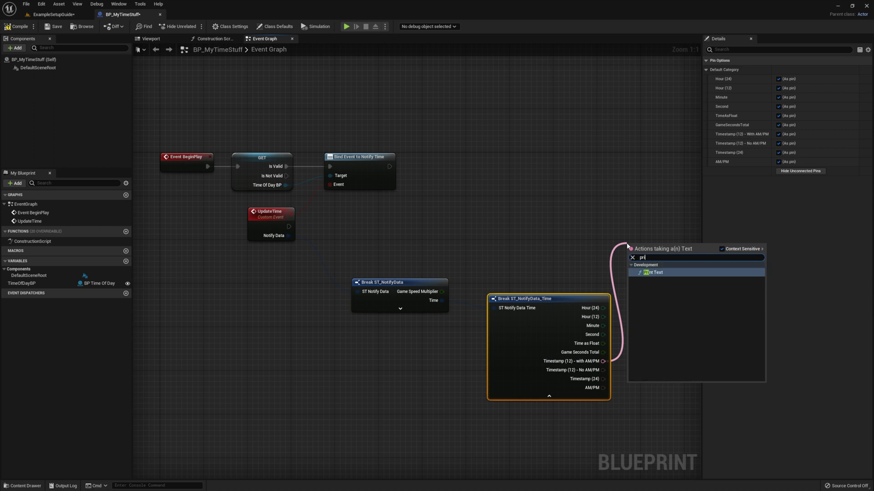
key(Return)
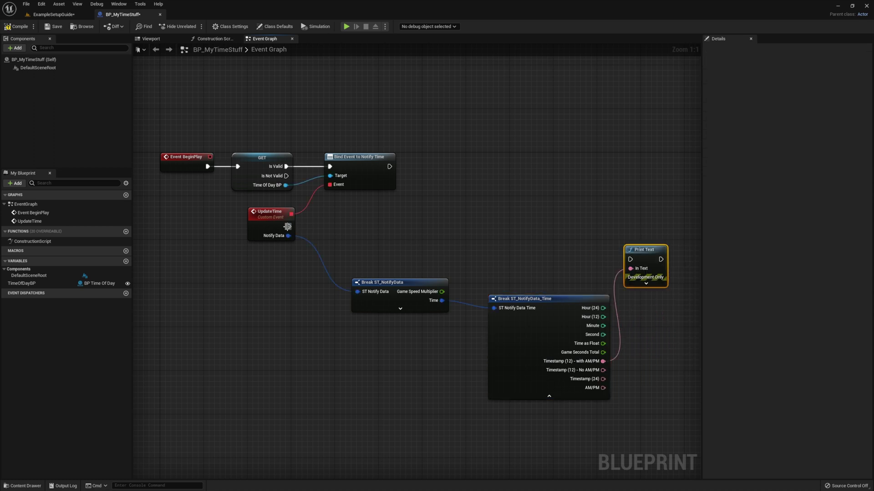
drag(288, 227, 630, 259)
Hide the unconnected pins on both break nodes.
click(569, 304)
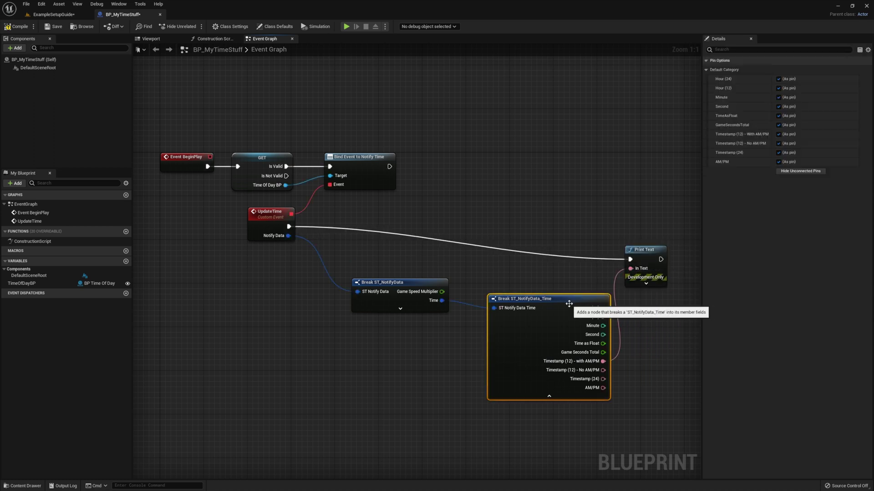
click(799, 172)
click(412, 282)
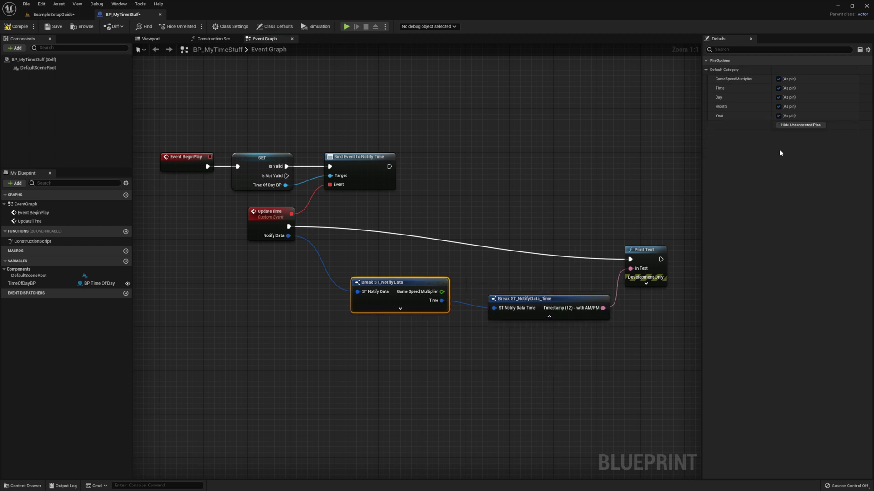
click(800, 125)
Tidy the break and Print Text nodes together and compile the Blueprint.
drag(547, 298, 475, 279)
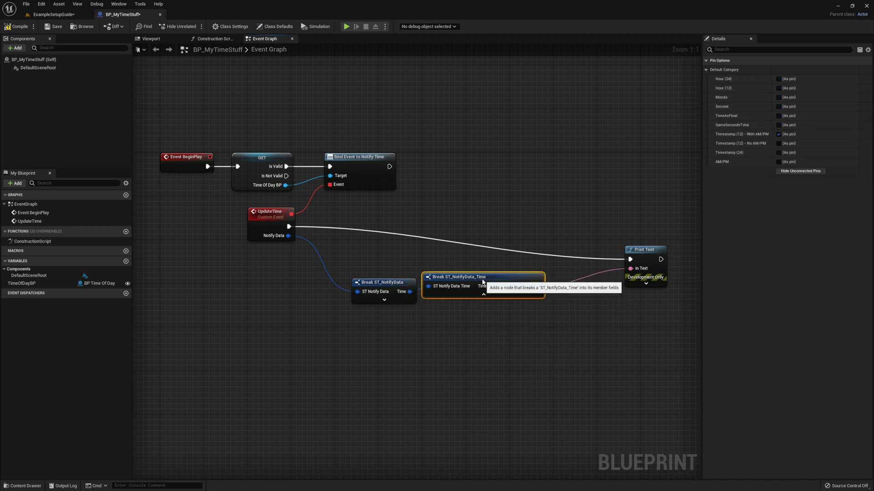
drag(476, 324, 391, 286)
drag(395, 281, 347, 243)
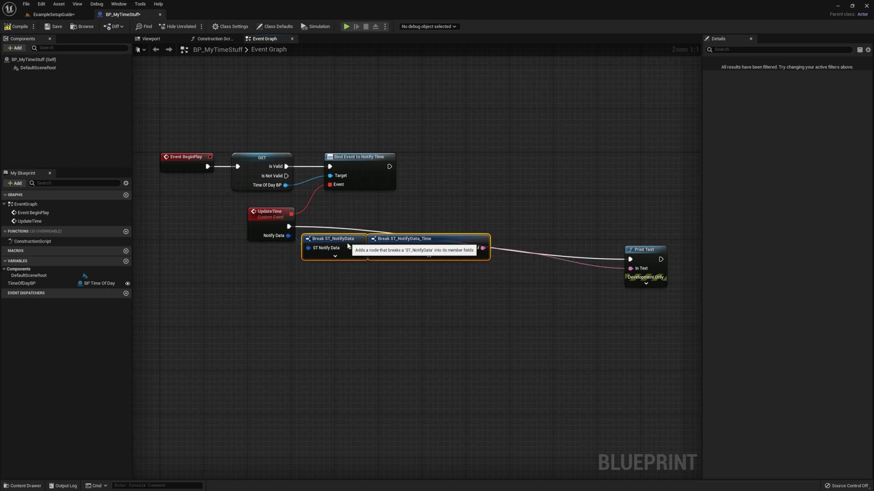
click(514, 261)
drag(649, 256, 517, 223)
drag(563, 279, 550, 182)
click(20, 26)
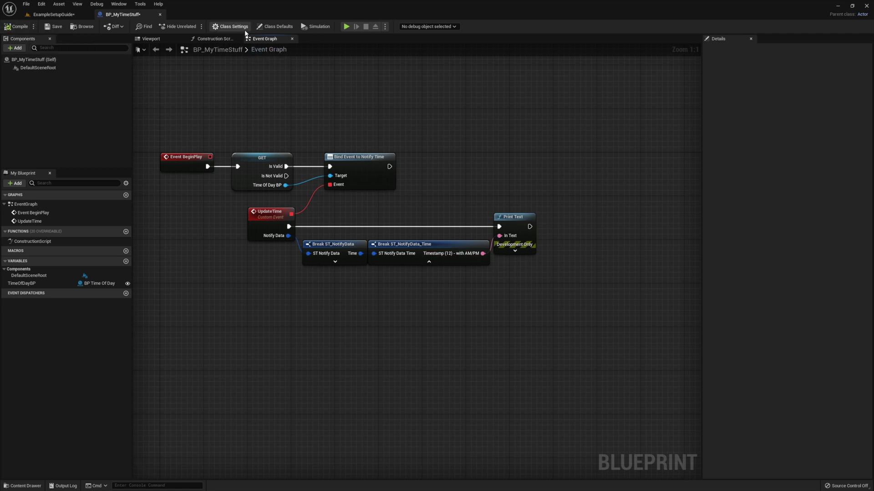
click(45, 12)
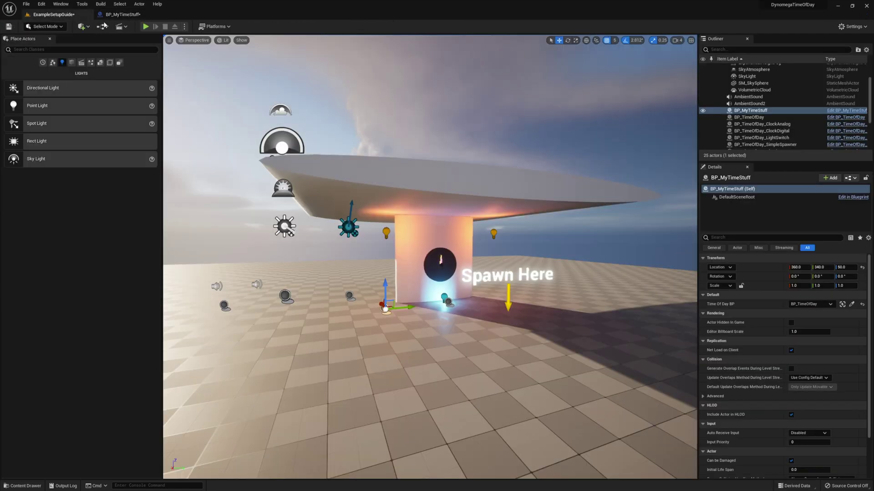
click(145, 26)
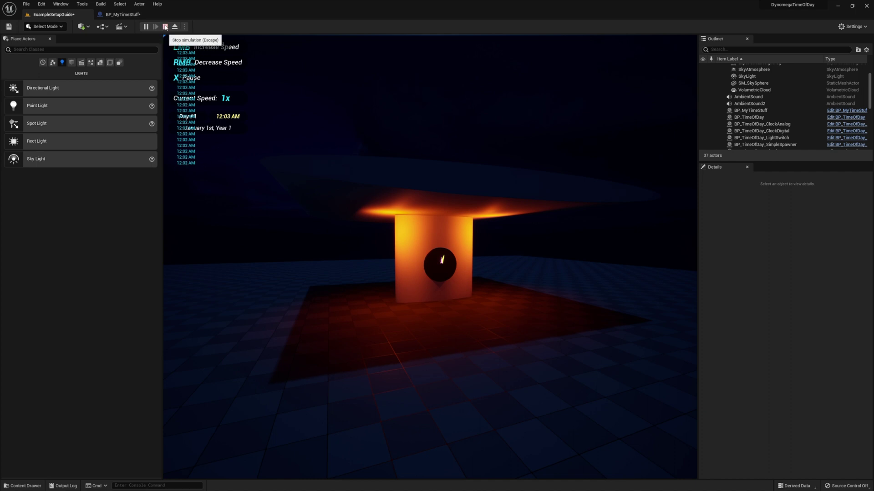
click(165, 27)
Shift the break and Print Text nodes right and insert a Do Once after UpdateTime.
click(123, 15)
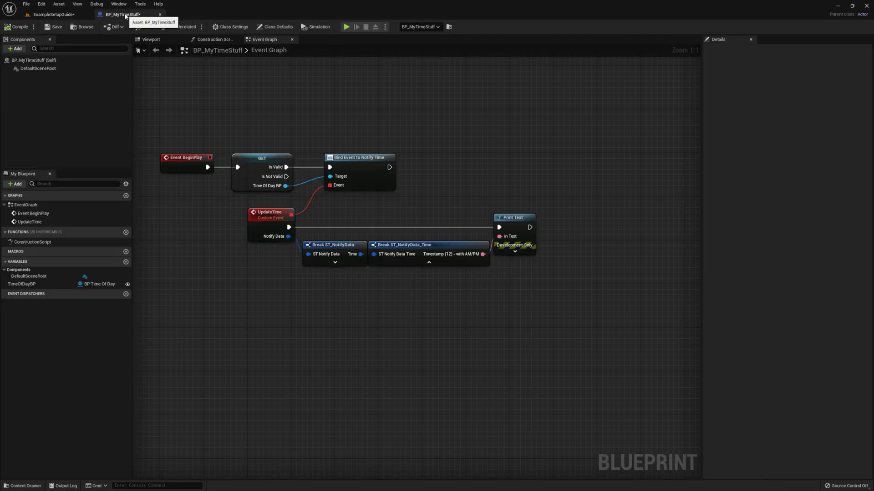
drag(446, 293, 300, 232)
shift+click(512, 218)
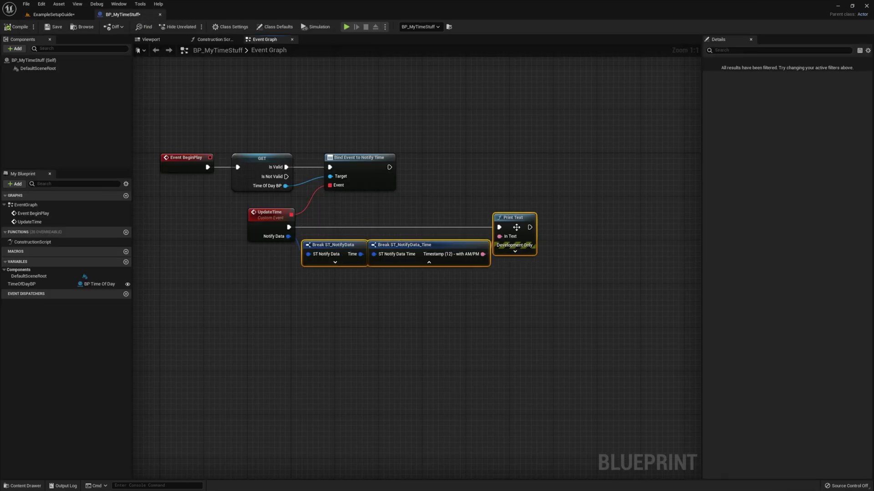
drag(516, 223, 631, 234)
click(368, 261)
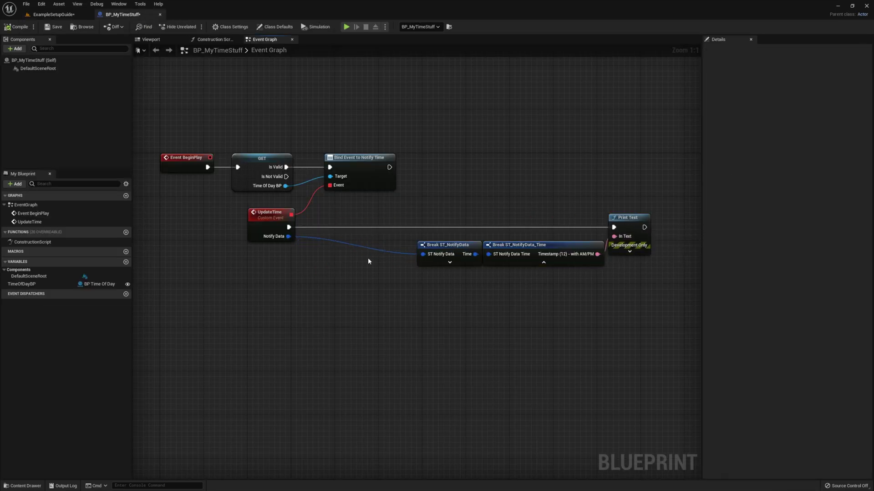
drag(287, 227, 335, 220)
text(doo)
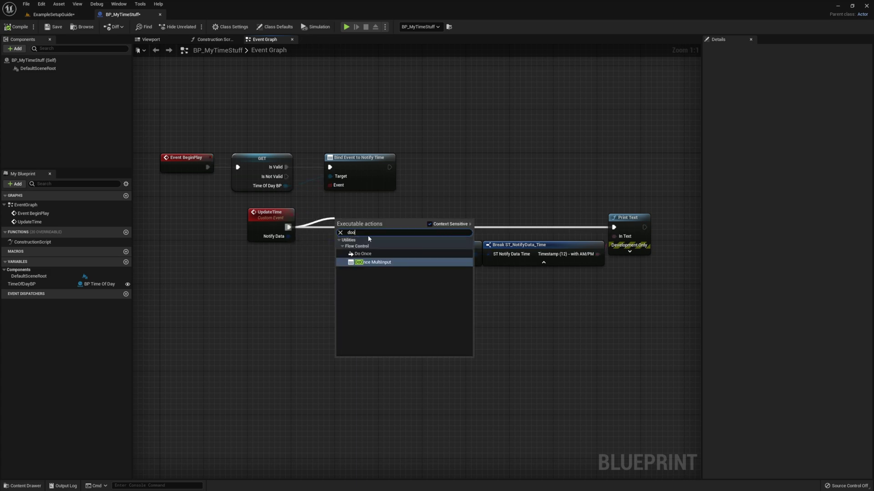
click(361, 254)
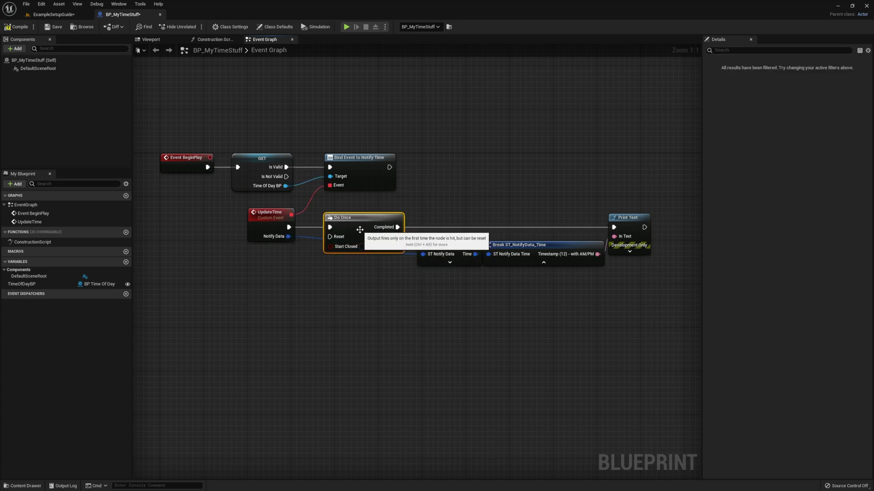
Add a 1.0-second Delay after Print Text and float the Blueprint editor over the level.
drag(644, 227, 491, 229)
text(dela)
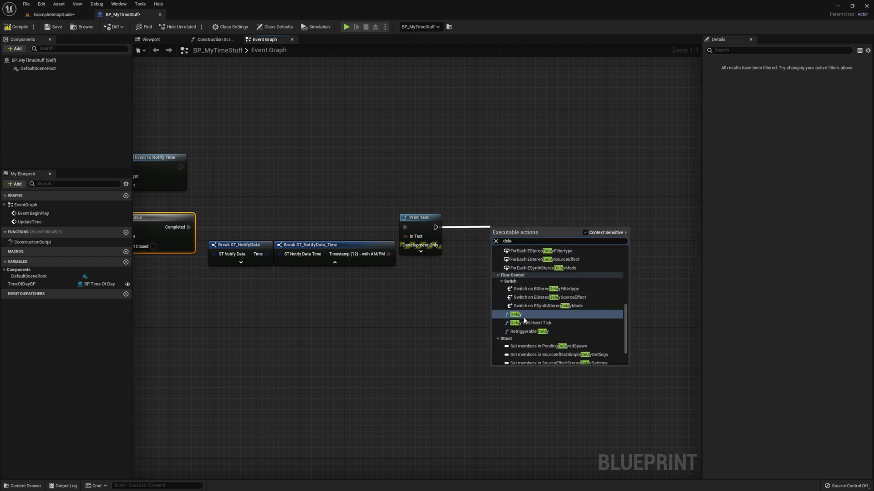
click(523, 317)
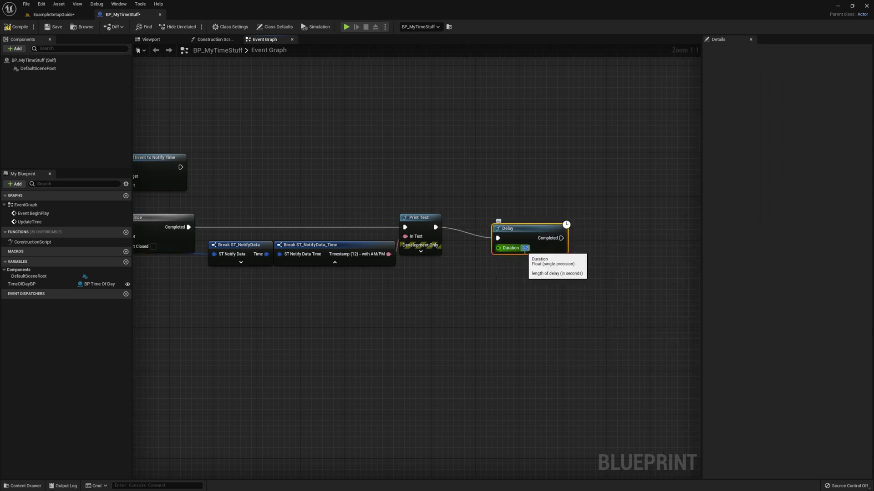
text(1)
drag(538, 246, 600, 292)
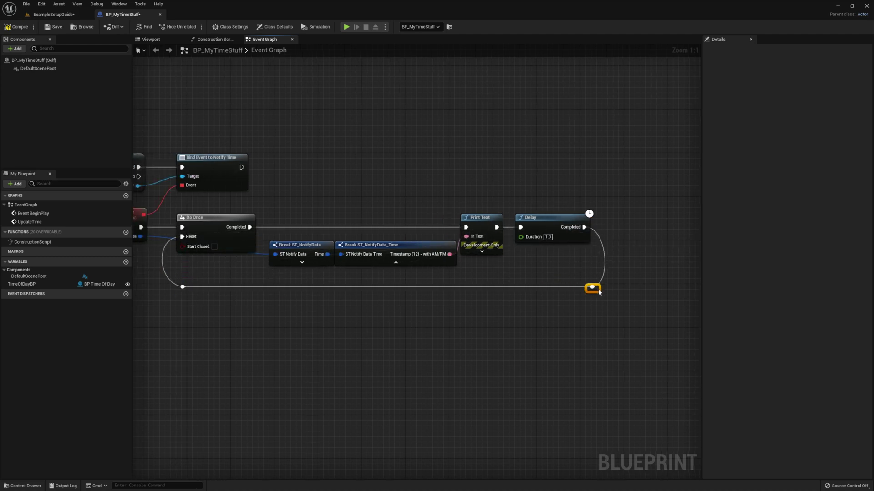
drag(120, 14, 123, 141)
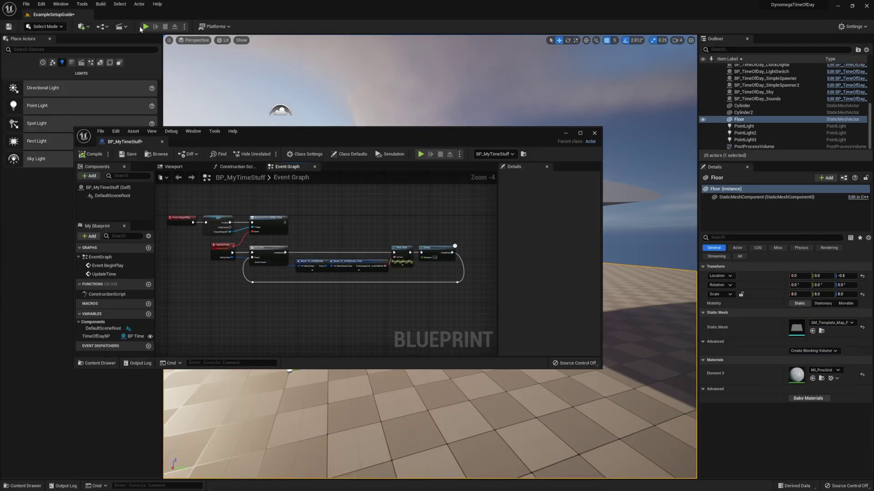
Play-test the level to see the Do Once print, then maximize the Blueprint window.
click(420, 155)
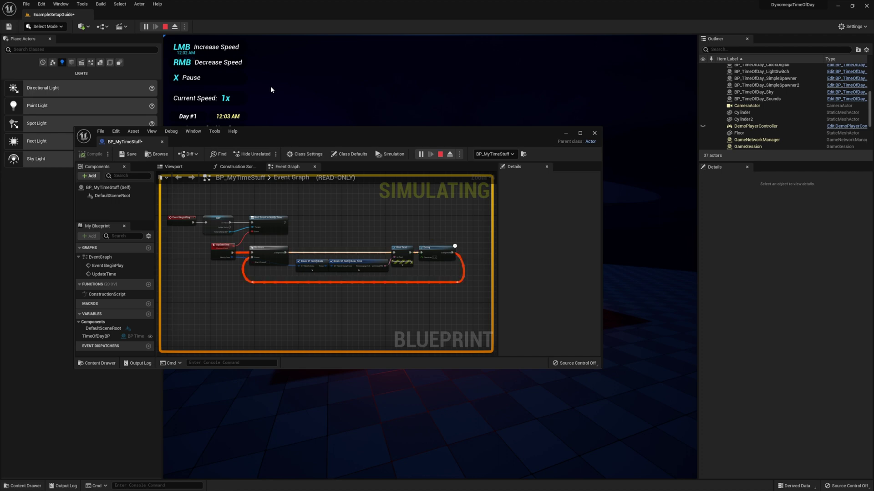
click(440, 154)
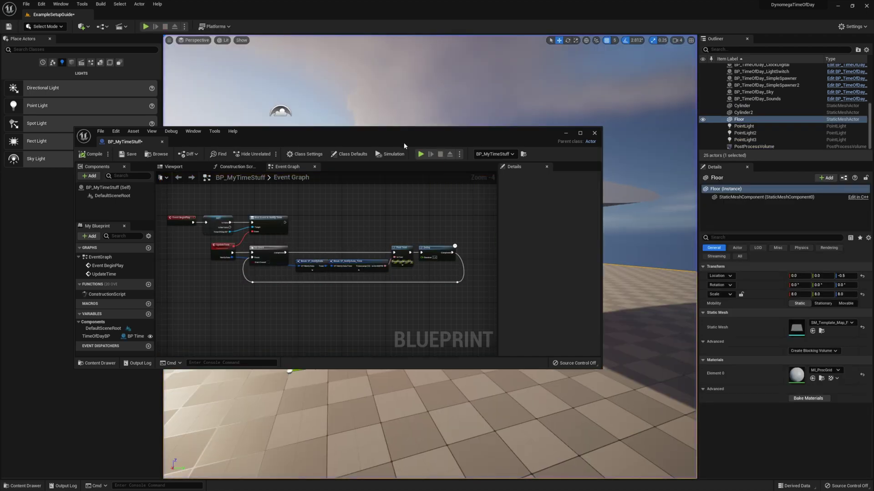
double_click(389, 135)
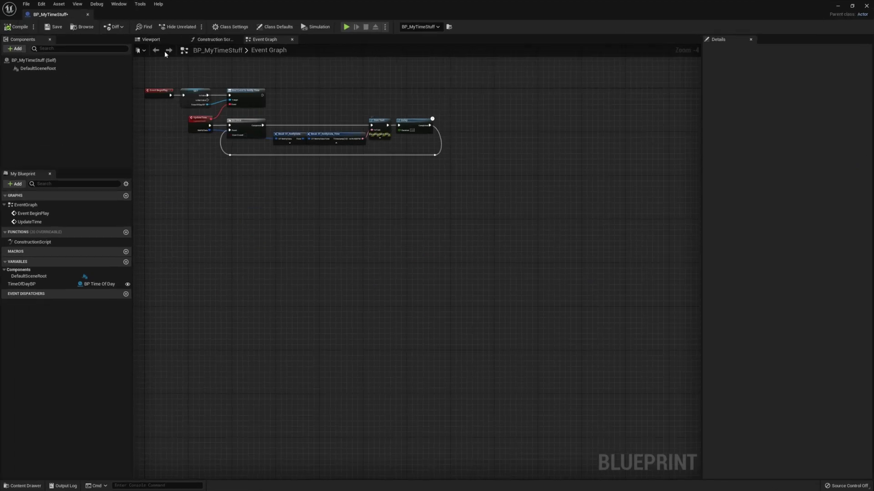
Move the two Break nodes left and Do Once right to make room.
scroll(234, 195, up, 5)
right_drag(234, 194, 219, 332)
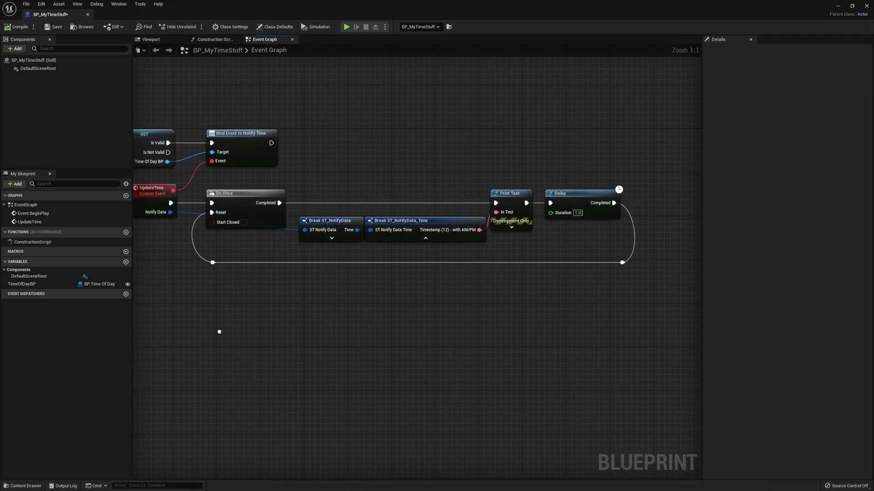
right_drag(403, 266, 452, 260)
drag(453, 259, 80, 239)
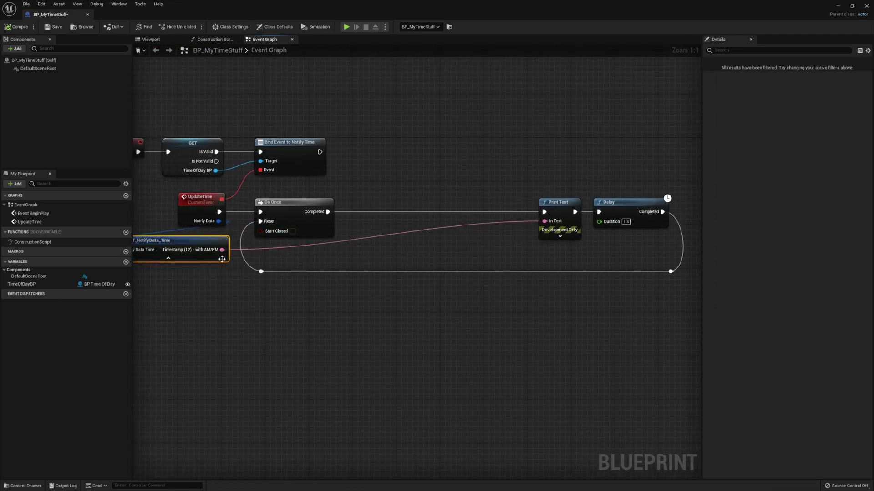
alt+click(222, 250)
drag(258, 193, 310, 282)
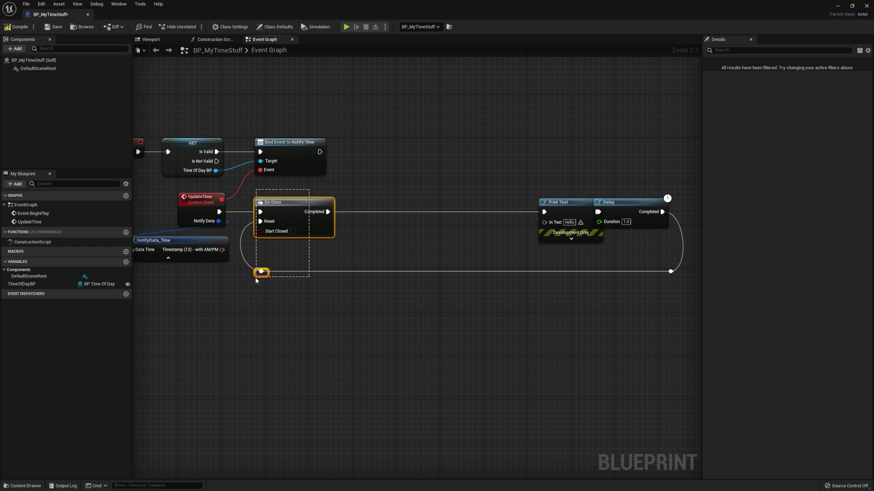
drag(304, 219, 426, 218)
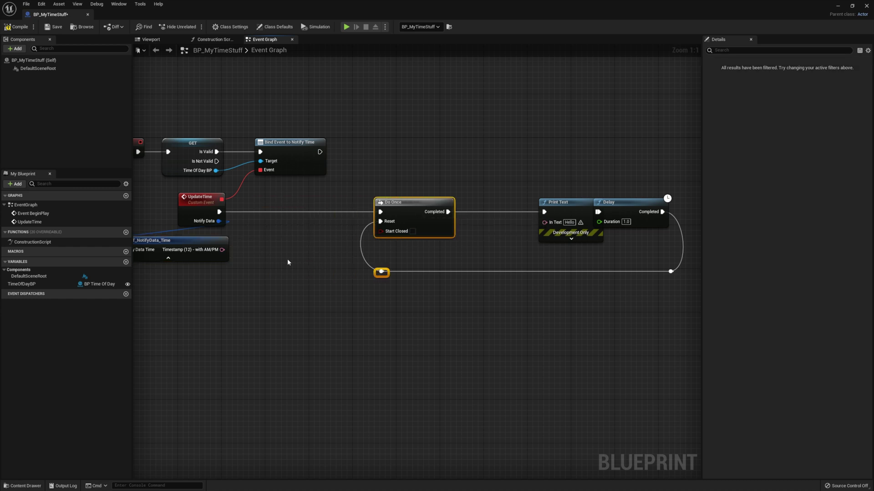
click(289, 259)
right_drag(235, 278, 327, 286)
Expose Hour (24) on the time Break node and compare it == 1.
click(252, 262)
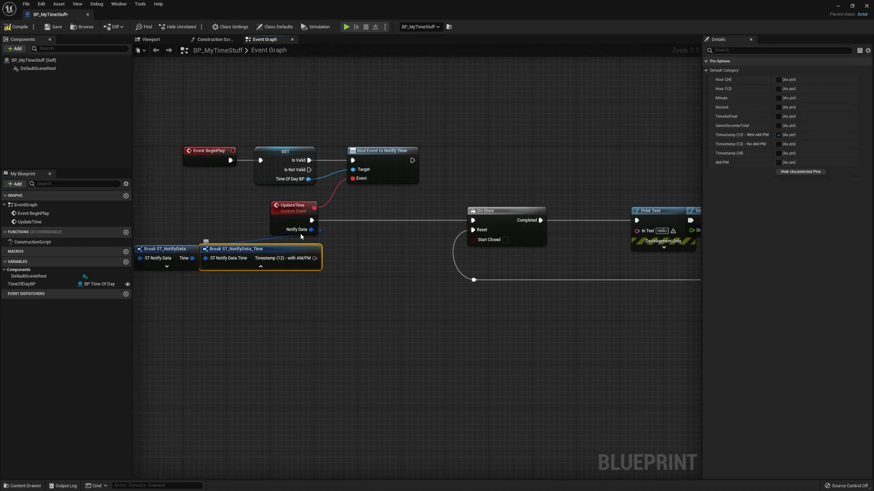
click(778, 80)
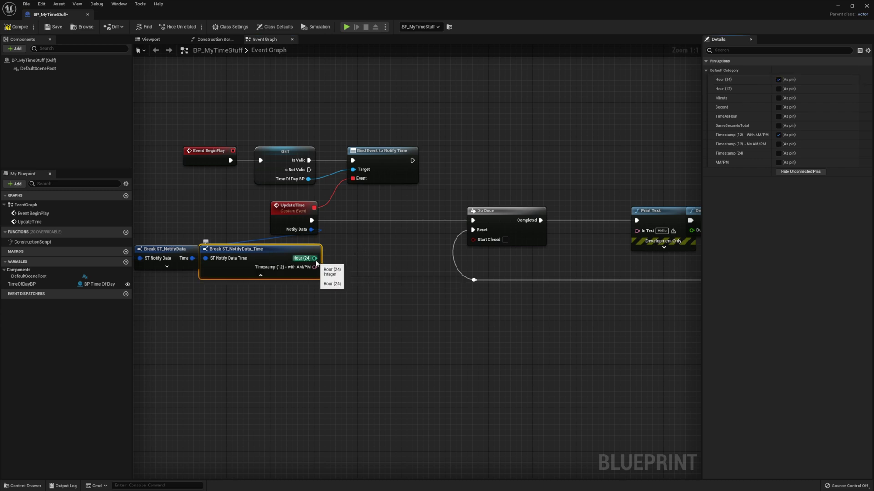
drag(315, 258, 364, 255)
text(==)
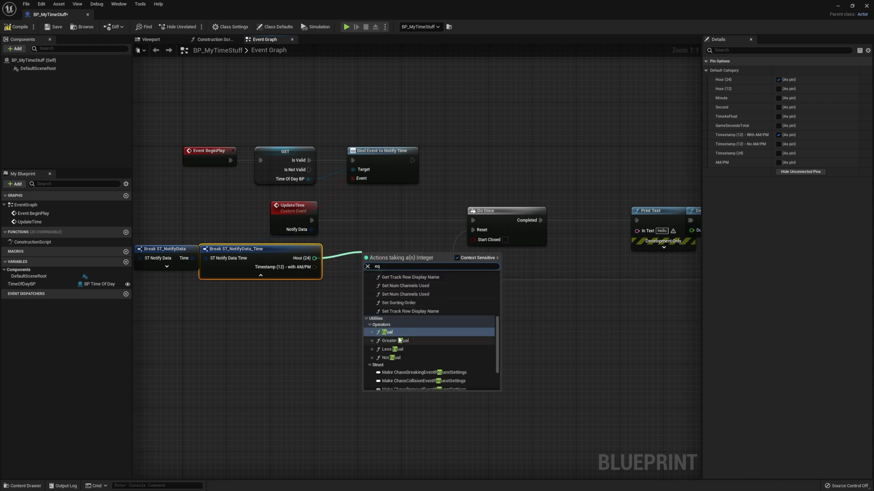
click(394, 339)
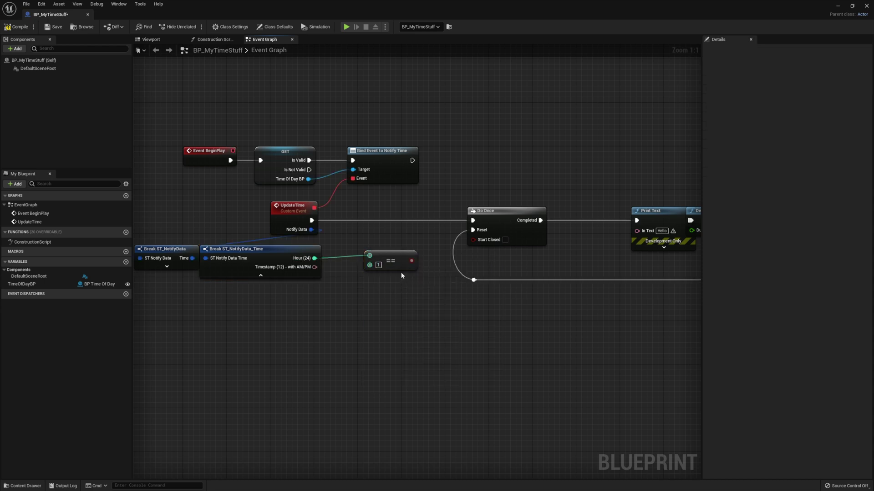
drag(399, 267, 383, 257)
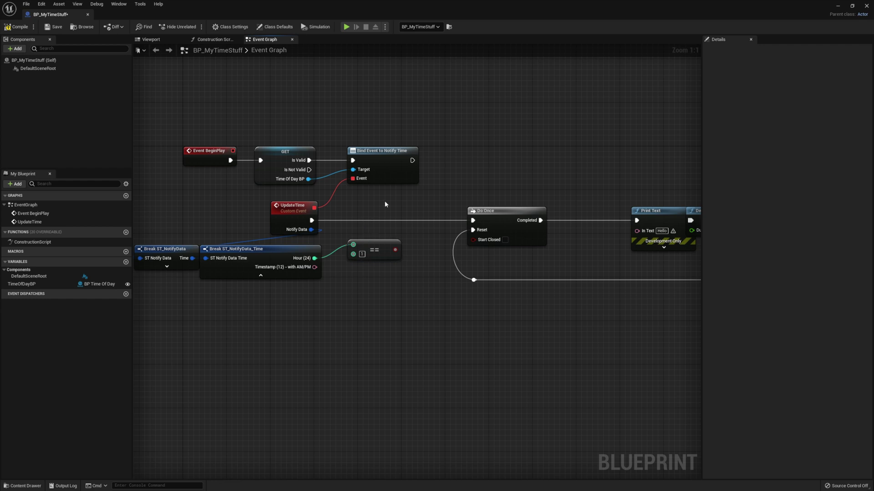
Gate Do Once with a Branch on the Hour == 1 result and feed the timestamp to Print Text.
click(377, 215)
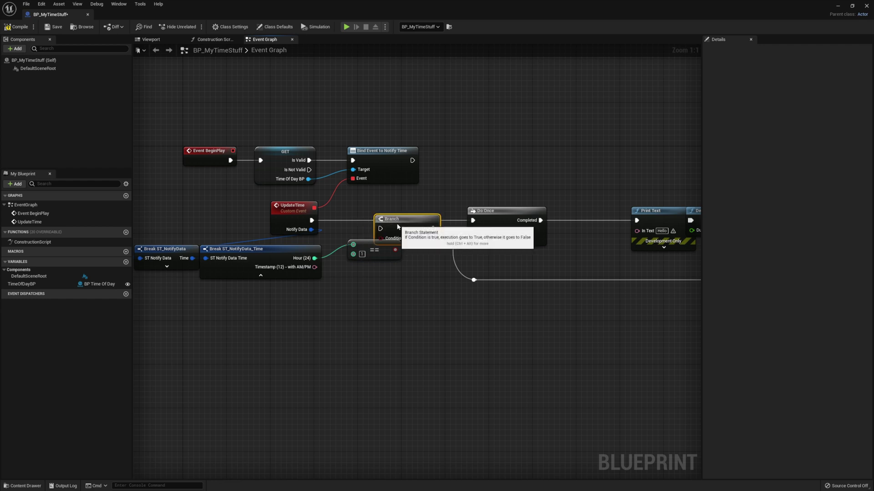
drag(354, 230, 395, 249)
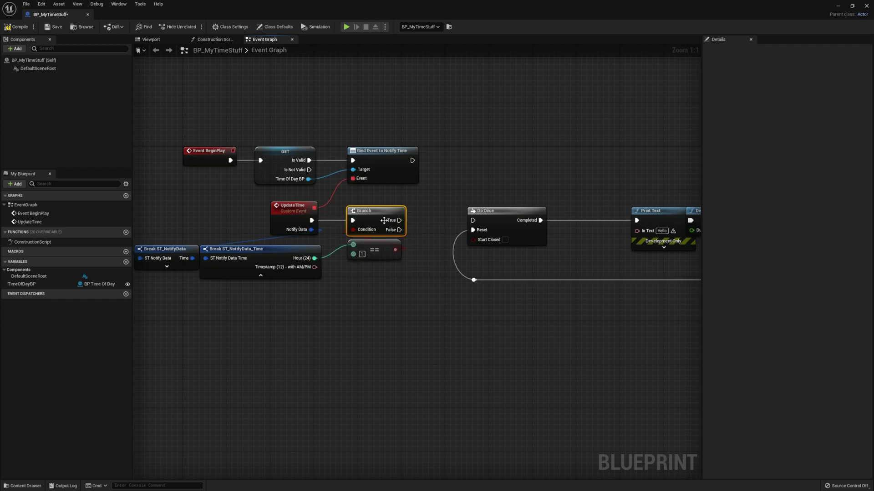
drag(400, 220, 473, 220)
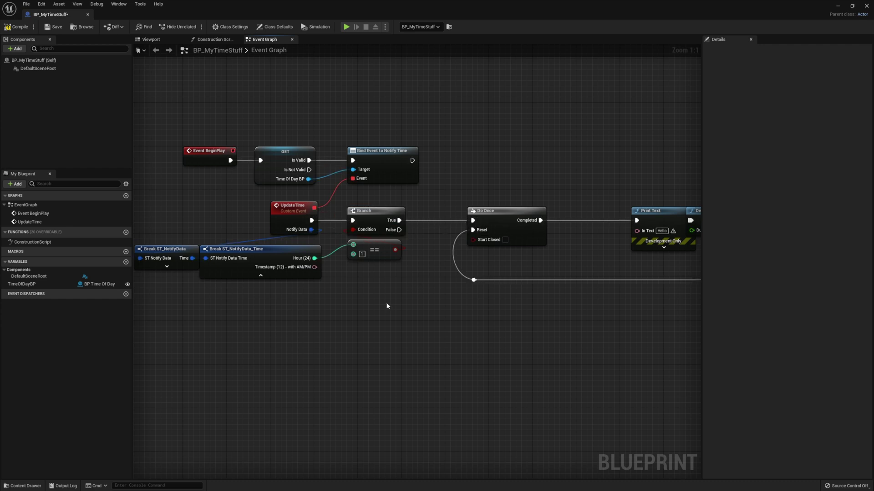
right_drag(387, 306, 328, 303)
drag(255, 264, 561, 219)
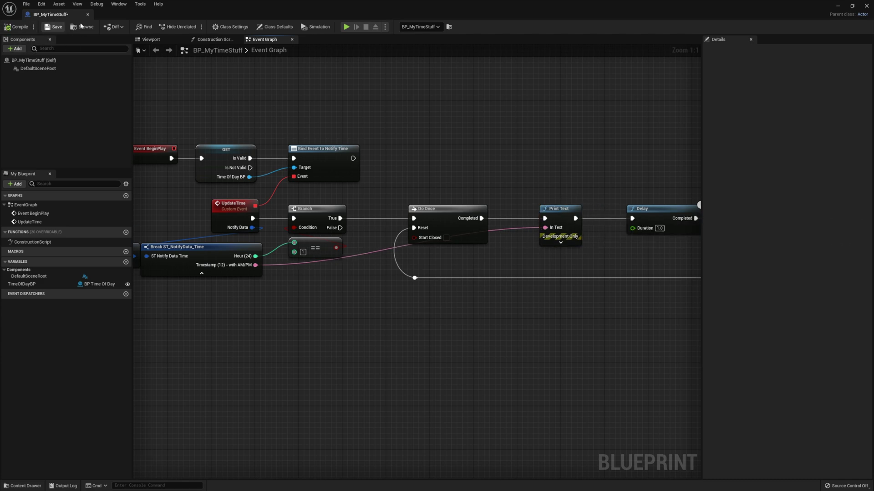
Delete the Delay loop and wire Branch False to the Do Once Reset.
right_drag(688, 292, 628, 288)
alt+click(629, 278)
key(Delete)
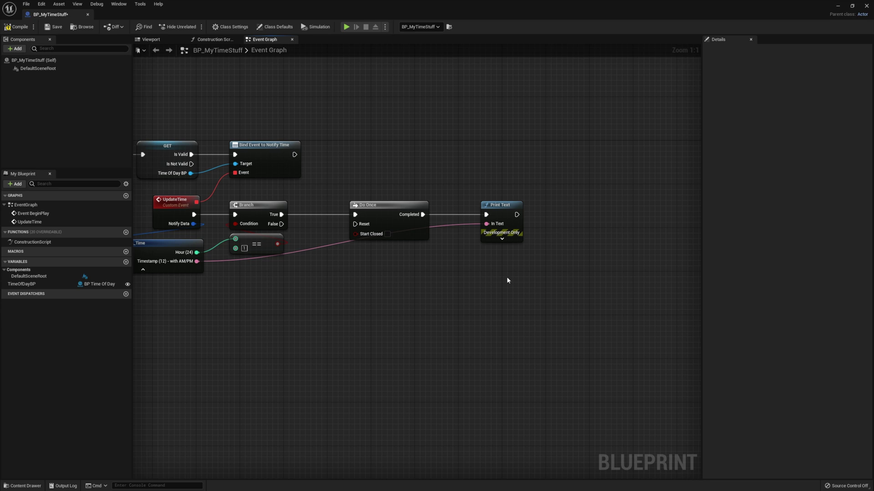
drag(282, 224, 354, 226)
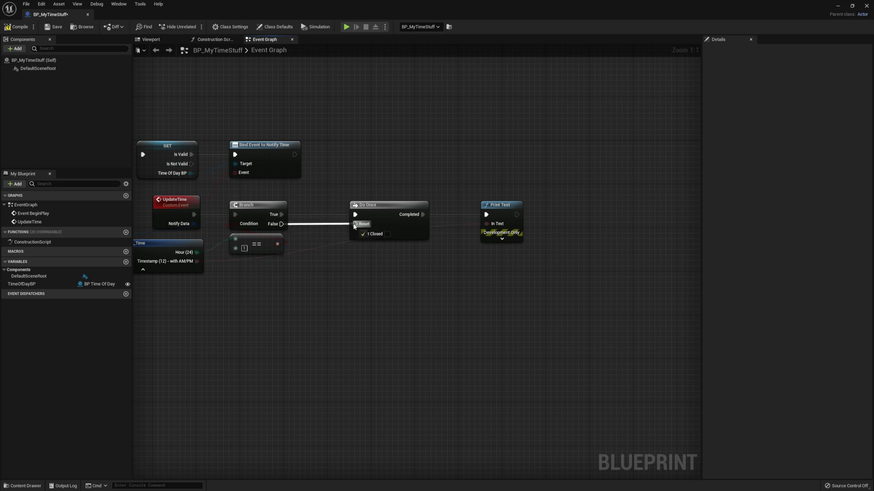
drag(355, 226, 355, 224)
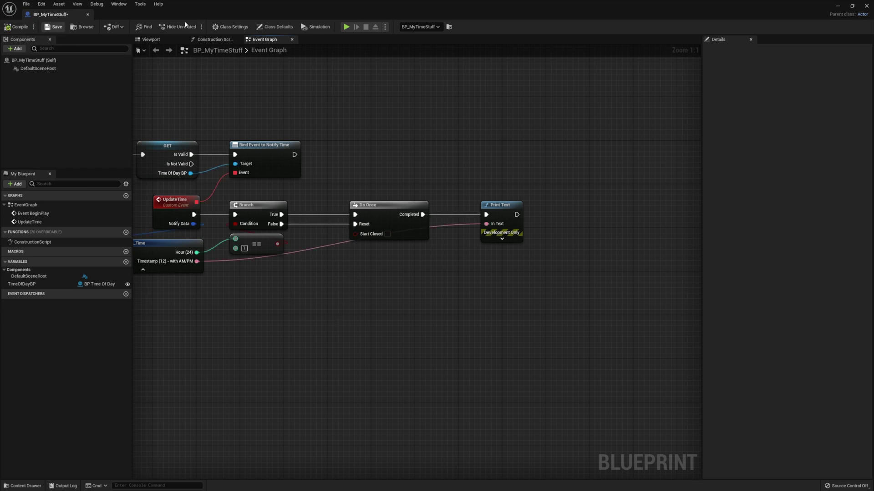
Run a quick Blueprint simulation, stop it, and restore the floating editor window.
click(346, 27)
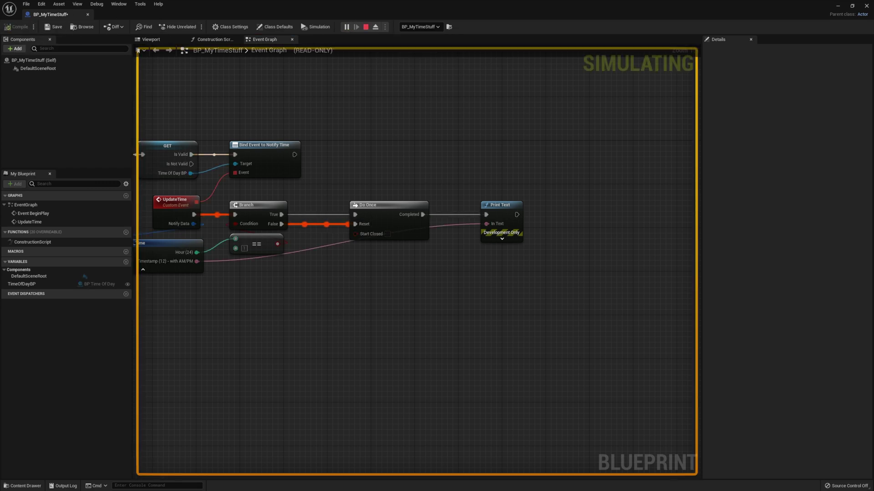
key(Escape)
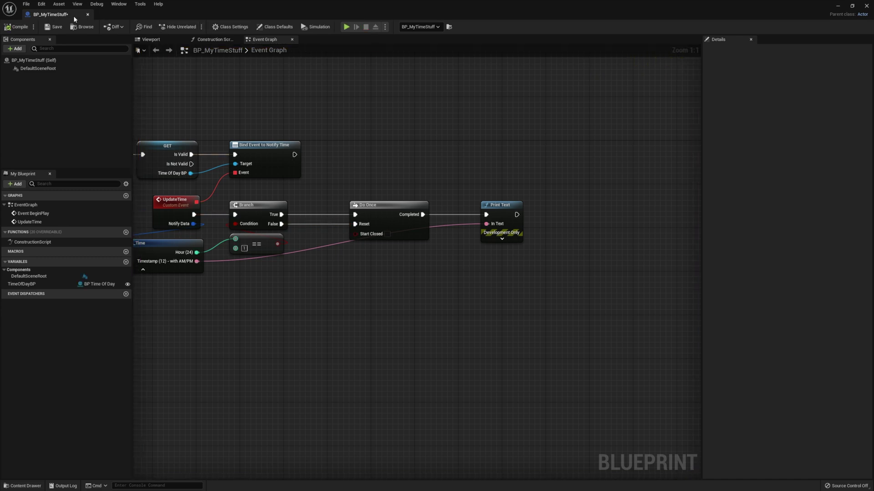
double_click(68, 13)
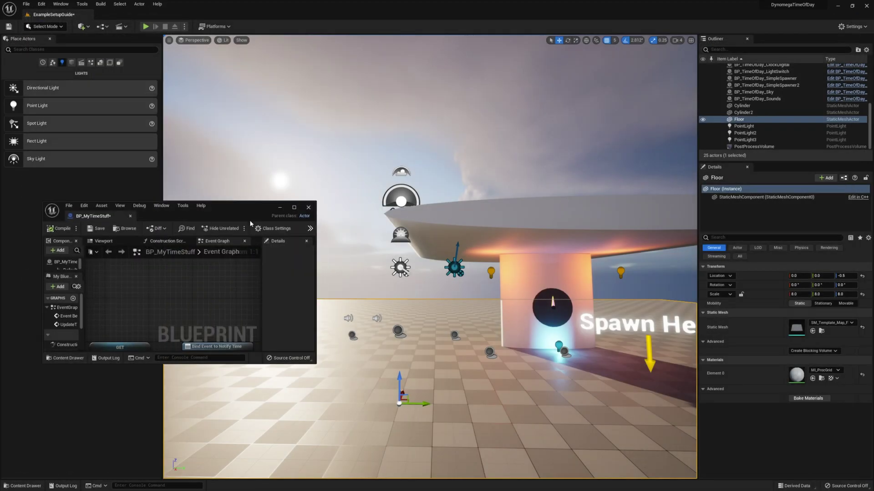
Play the level, speed time up to 40x, and release the mouse with Shift+F1.
click(145, 27)
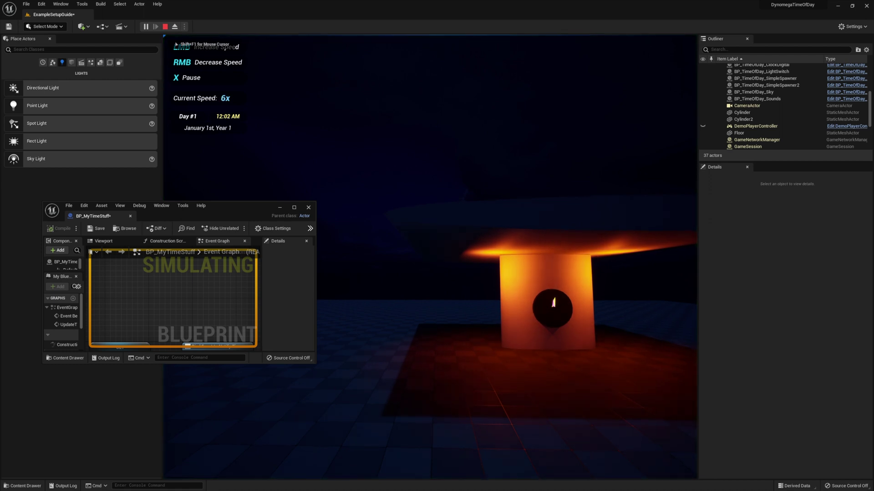
click(430, 257)
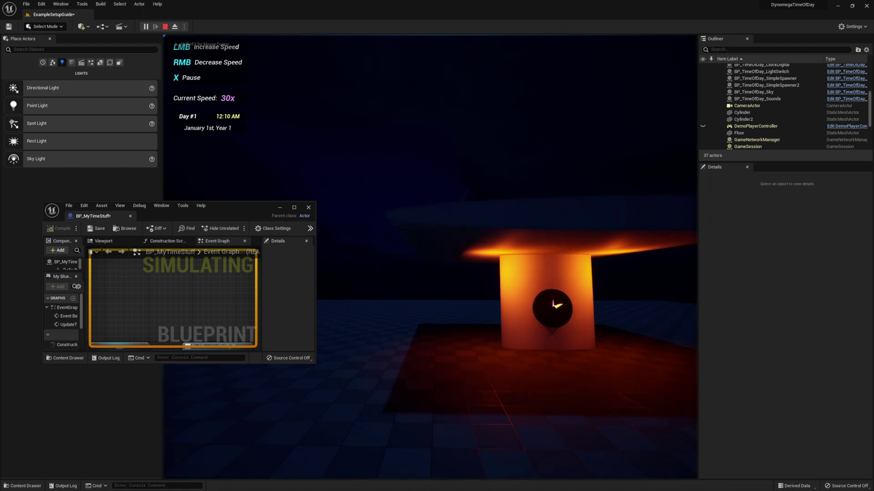
click(430, 257)
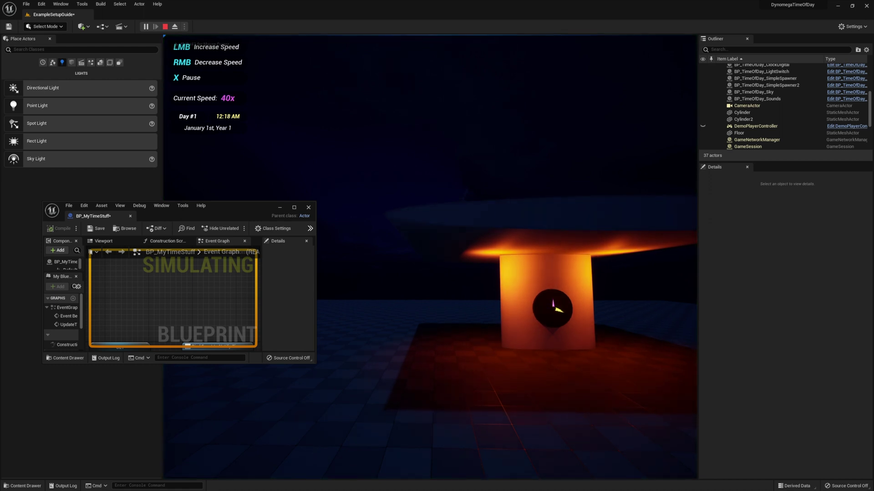
key(shift+F1)
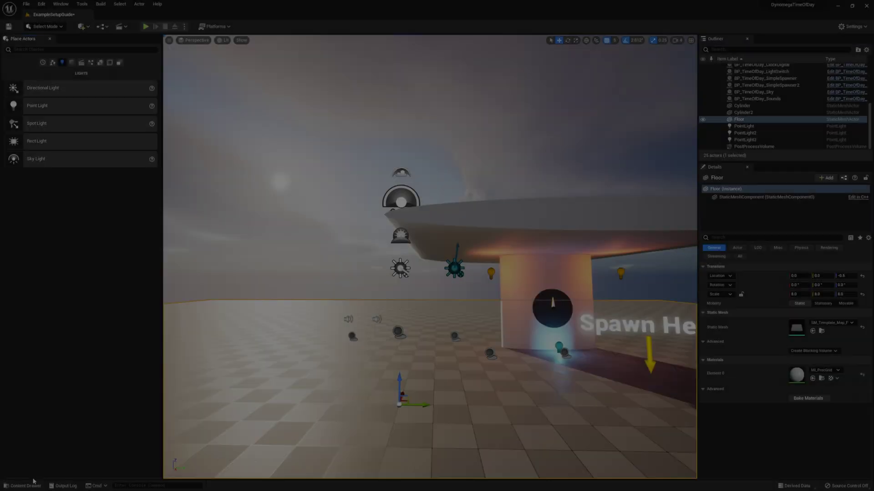
Stop the game and force-delete the BP_MyTimeStuff asset from the Blueprints folder.
click(34, 486)
click(230, 471)
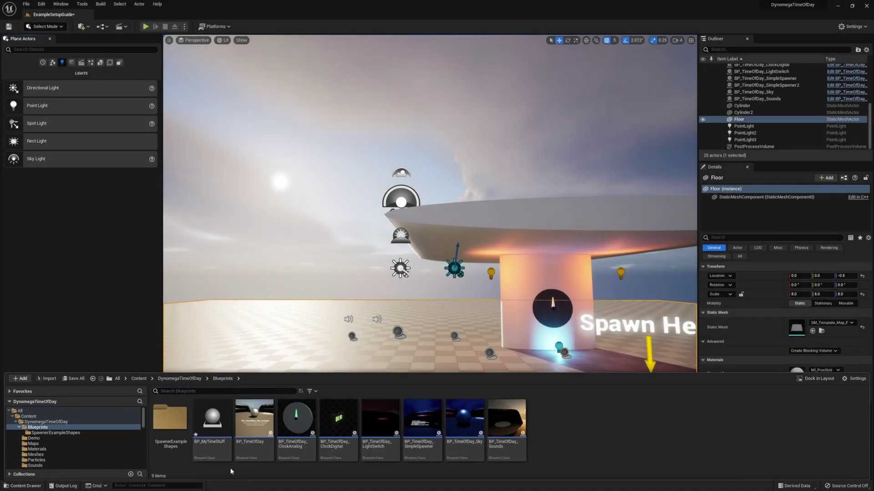
click(216, 442)
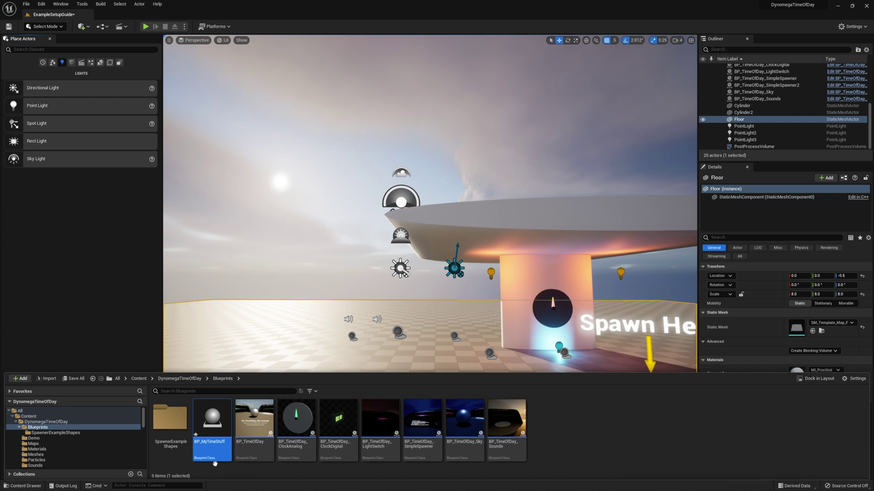
right_click(217, 441)
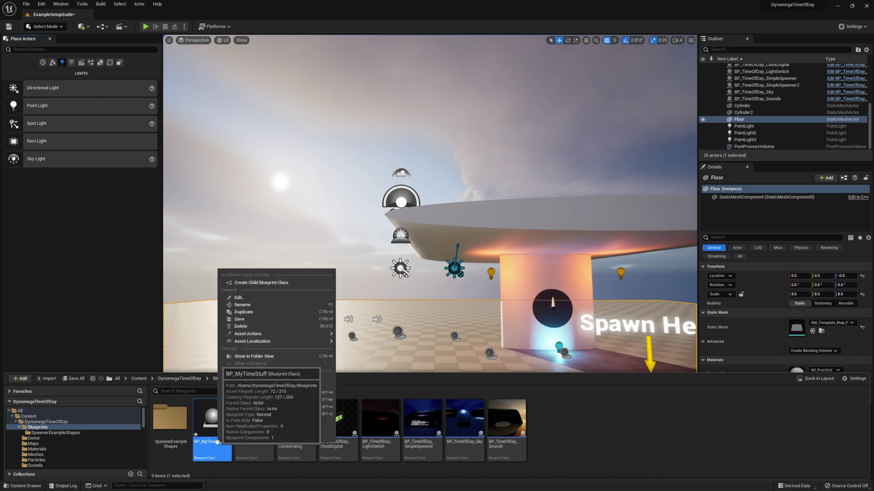
click(255, 326)
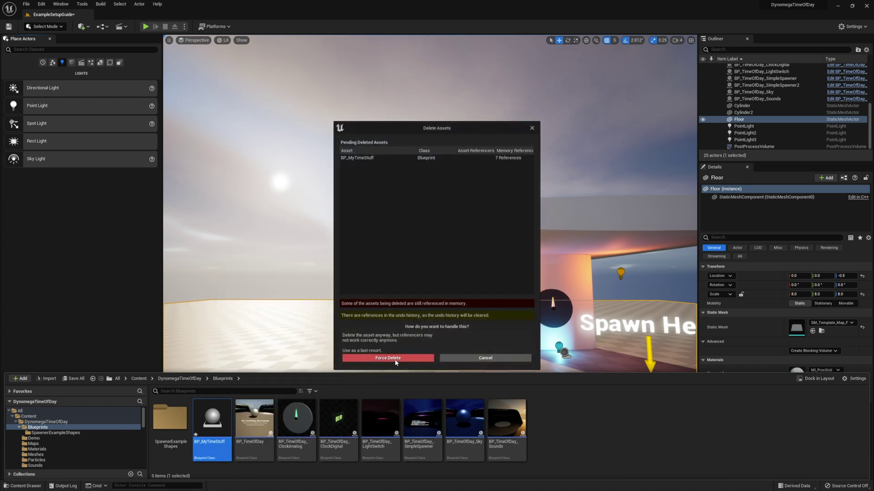
click(395, 360)
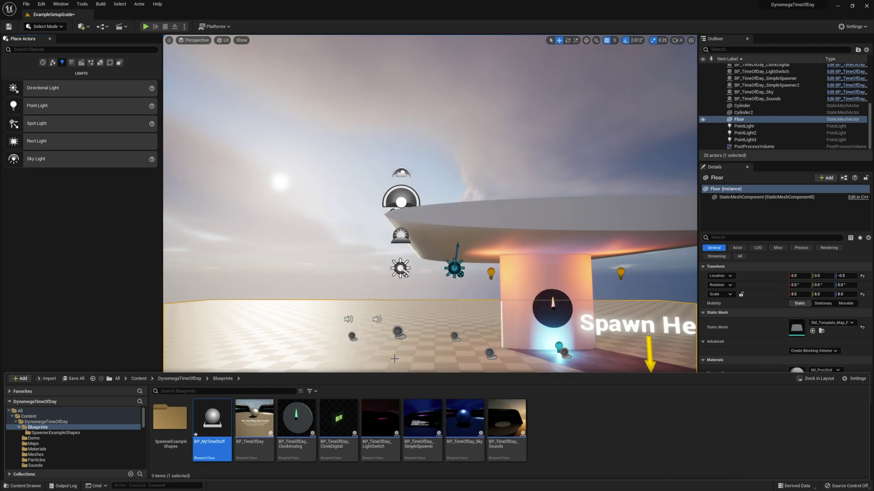